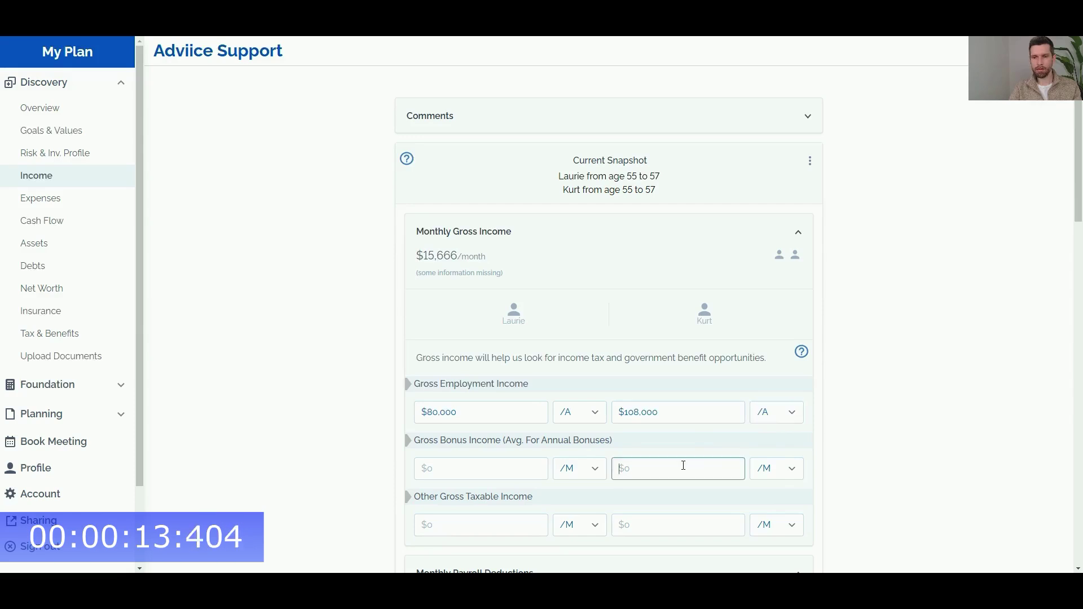
Set the second client's gross bonus income to $10,000 per year
{"action": "type", "text": "100000"}
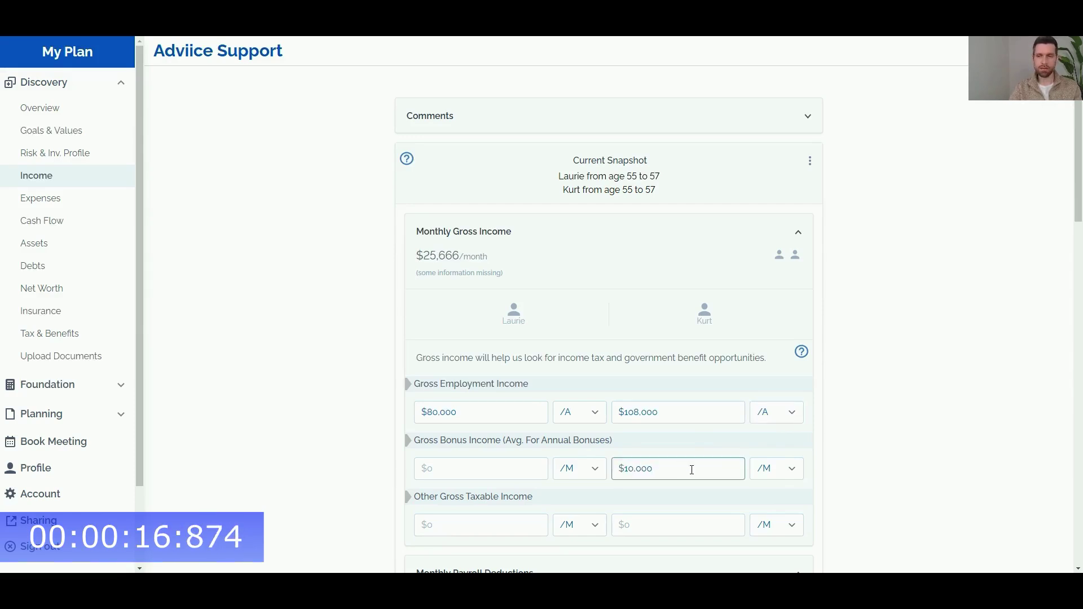
{"action": "left_click", "coordinate": [767, 468]}
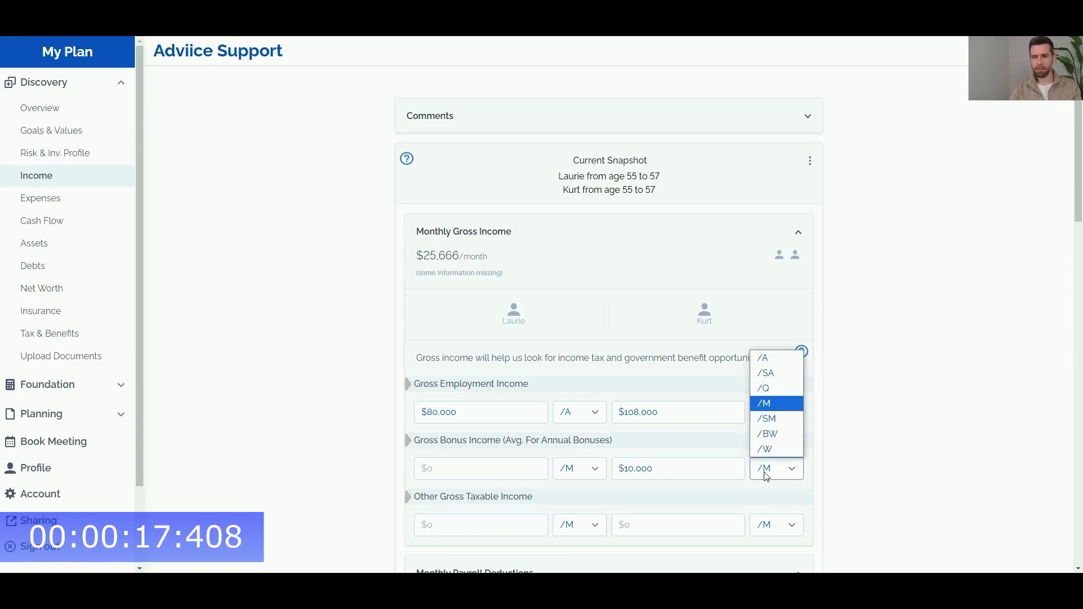
{"action": "left_click", "coordinate": [767, 355]}
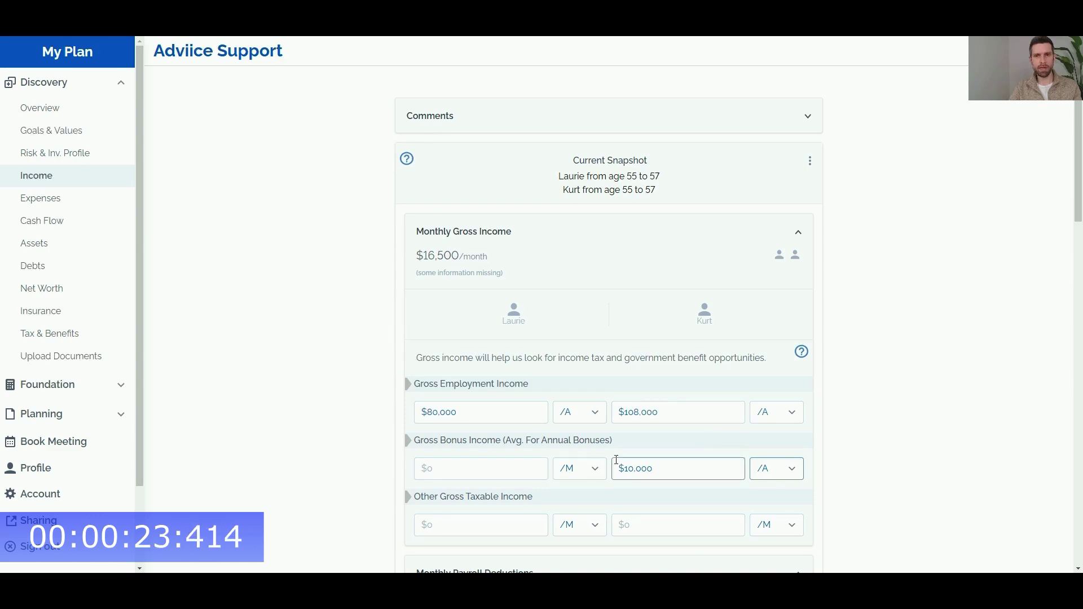
{"action": "scroll", "coordinate": [616, 453], "scroll_direction": "down", "scroll_amount": 5}
{"action": "scroll", "coordinate": [616, 454], "scroll_direction": "down", "scroll_amount": 9}
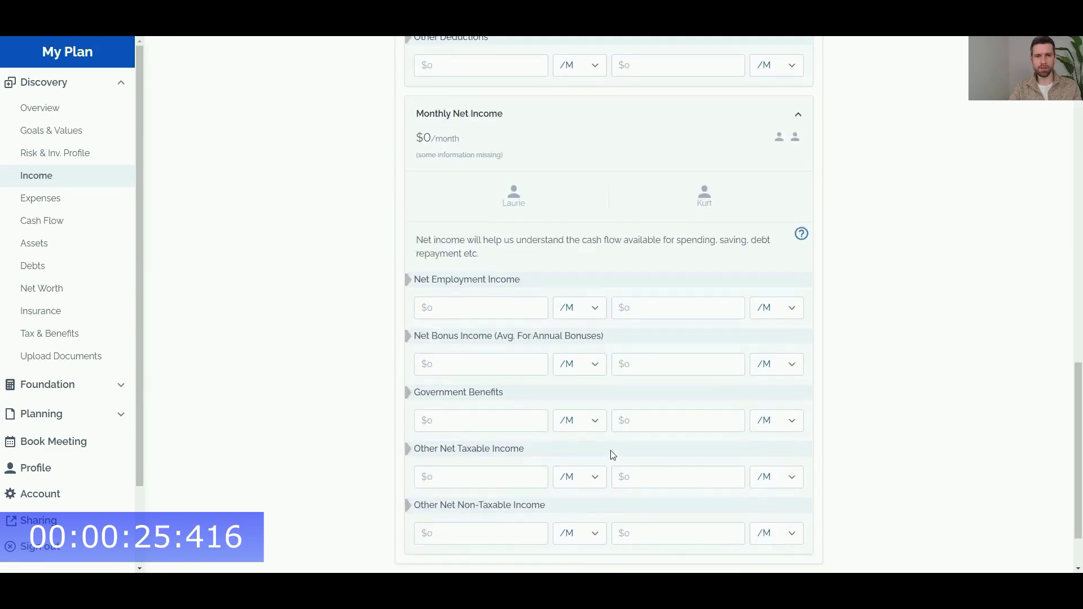
{"action": "scroll", "coordinate": [611, 452], "scroll_direction": "up", "scroll_amount": 3}
{"action": "scroll", "coordinate": [613, 456], "scroll_direction": "up", "scroll_amount": 8}
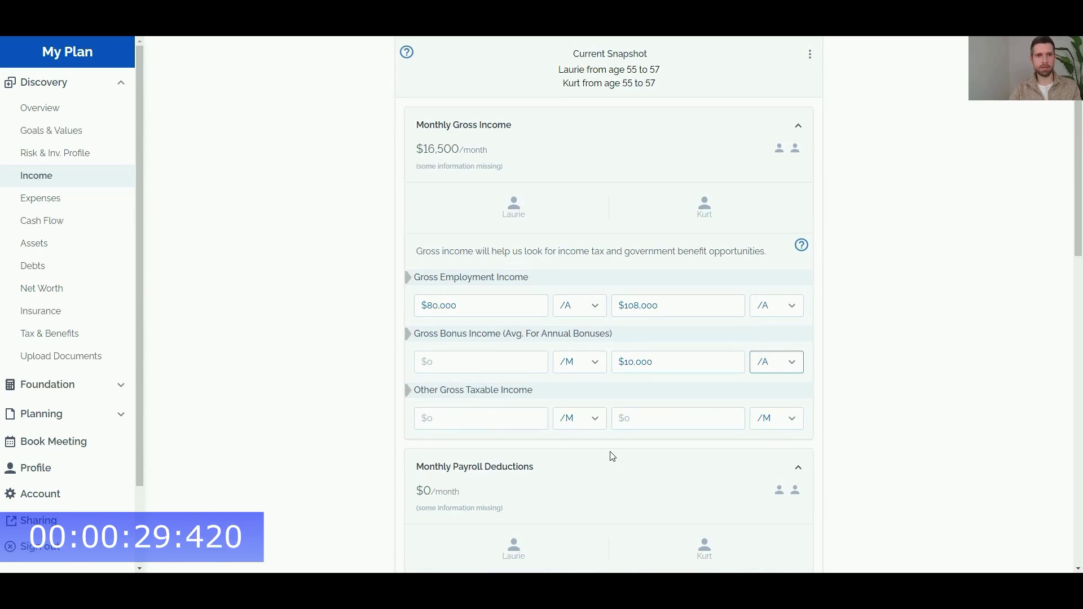
In the Discovery expenses, set the first client's TFSA contributions in the Current snapshot to $7,000 per year
{"action": "left_click", "coordinate": [73, 205]}
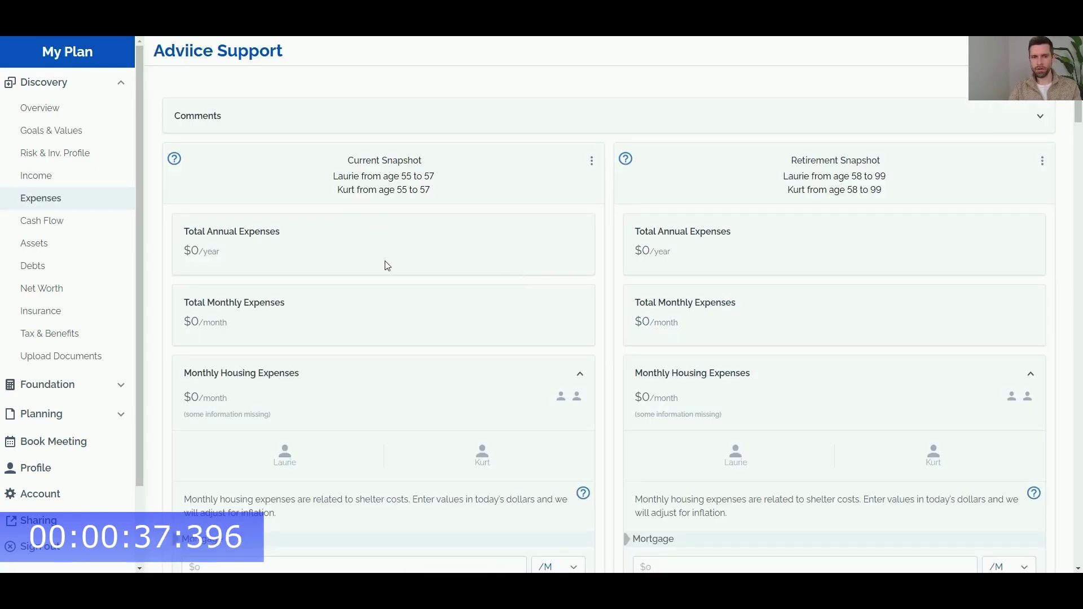
{"action": "scroll", "coordinate": [387, 265], "scroll_direction": "down", "scroll_amount": 6}
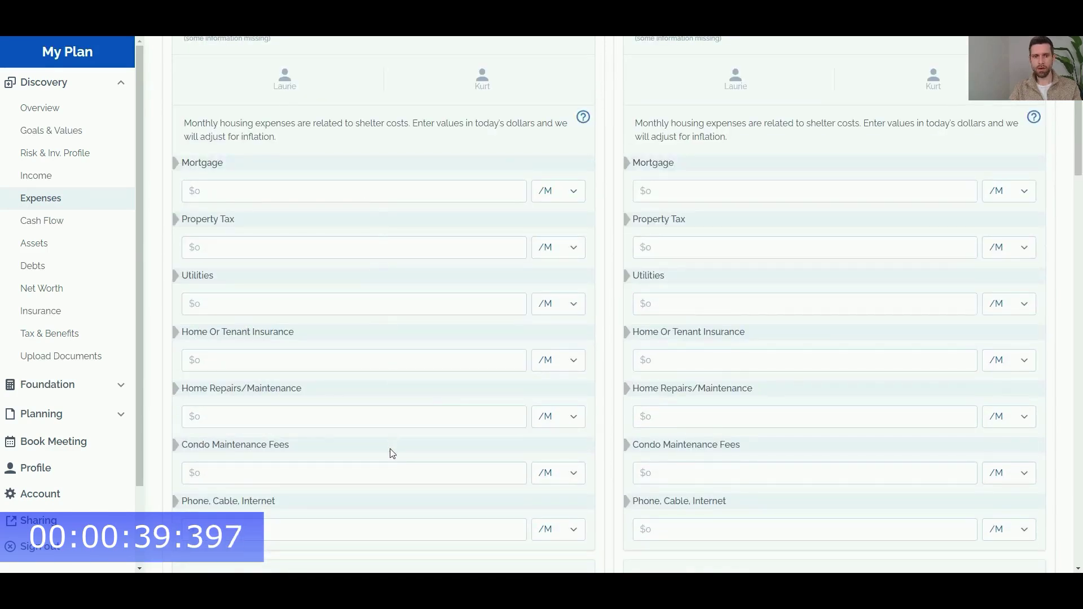
{"action": "left_click", "coordinate": [389, 473]}
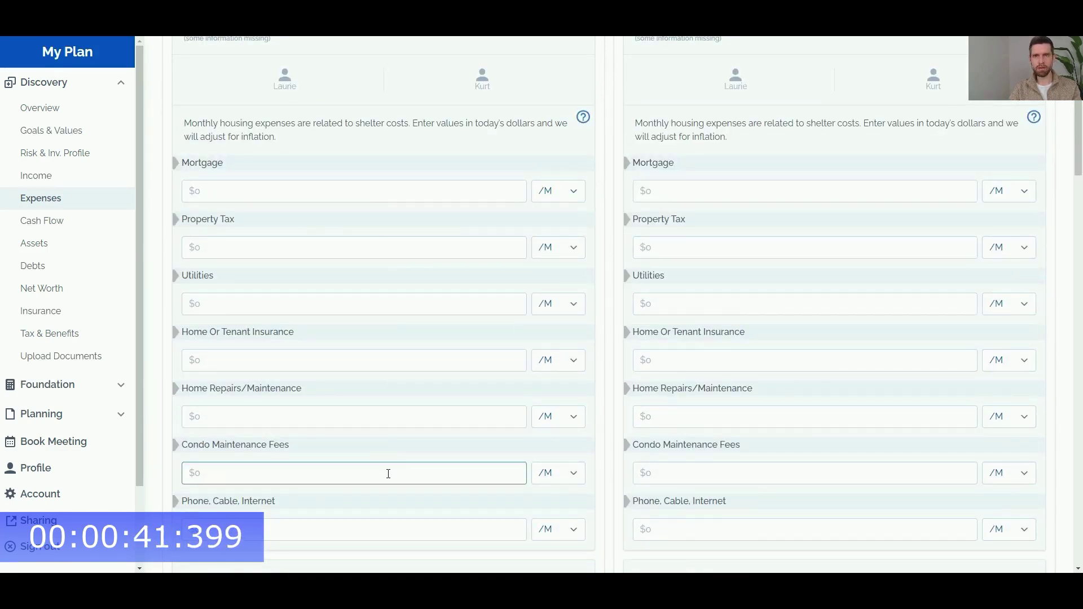
{"action": "scroll", "coordinate": [389, 472], "scroll_direction": "down", "scroll_amount": 18}
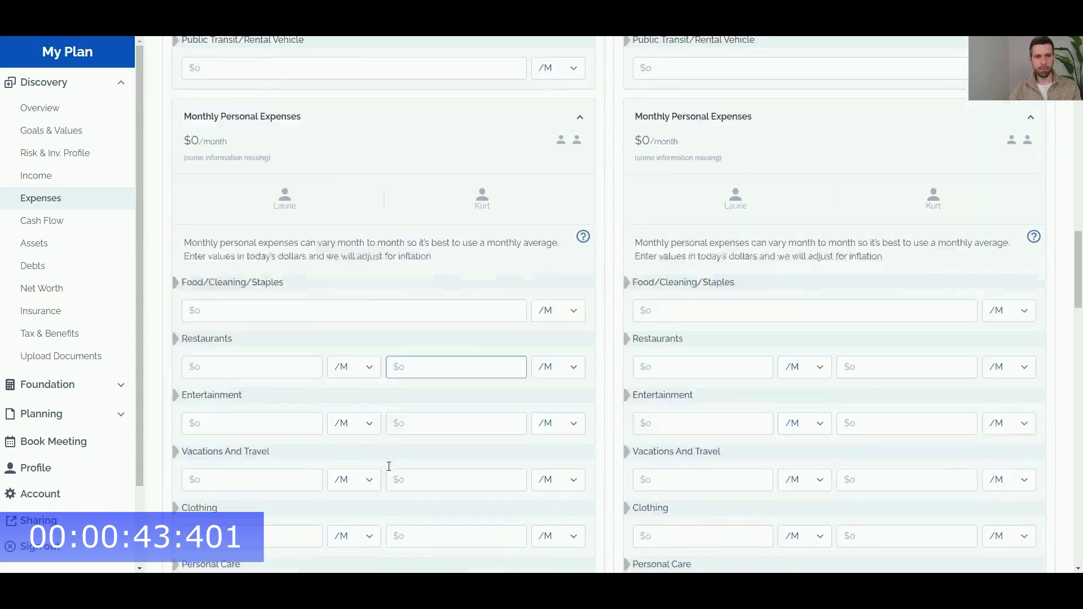
{"action": "scroll", "coordinate": [388, 469], "scroll_direction": "down", "scroll_amount": 14}
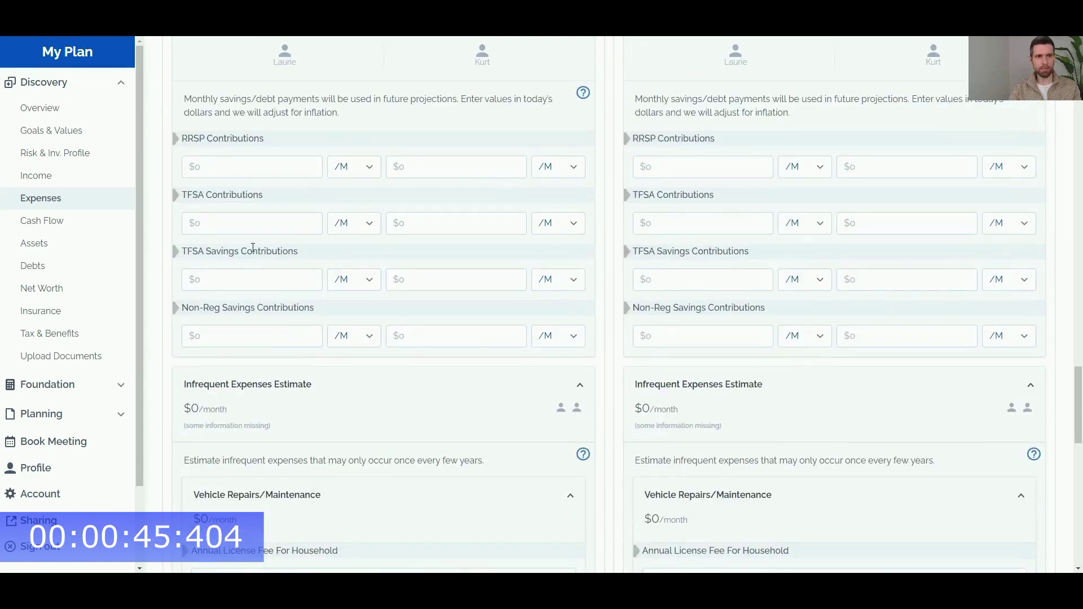
{"action": "left_click", "coordinate": [246, 226]}
{"action": "type", "text": "7000"}
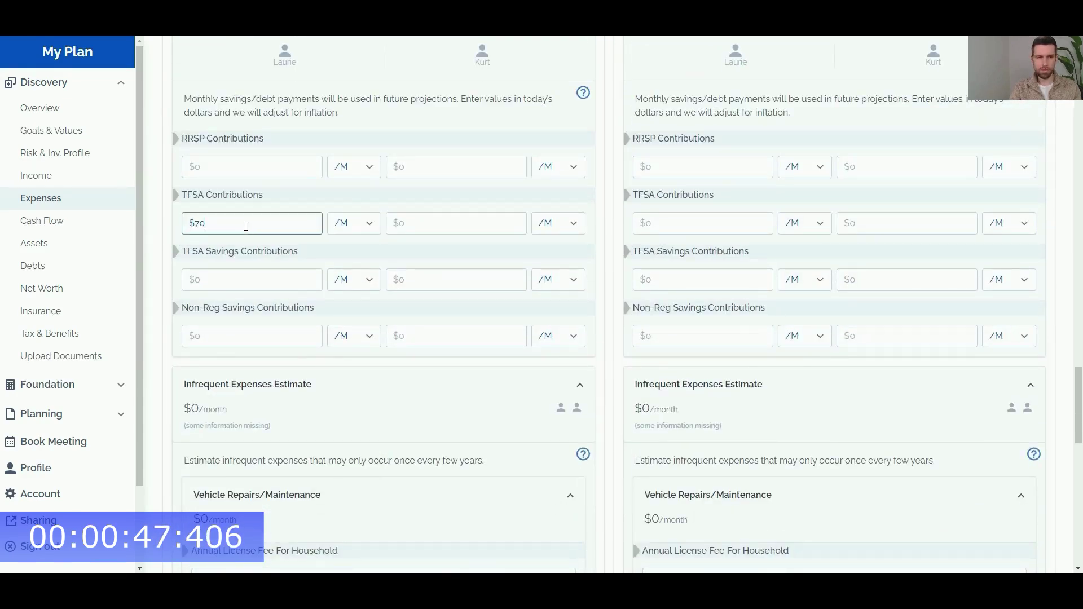
{"action": "left_click", "coordinate": [372, 228]}
{"action": "left_click", "coordinate": [370, 244]}
Set the second client's TFSA contributions in the Current snapshot to $7,000 per year
{"action": "left_click", "coordinate": [419, 223]}
{"action": "type", "text": "7000"}
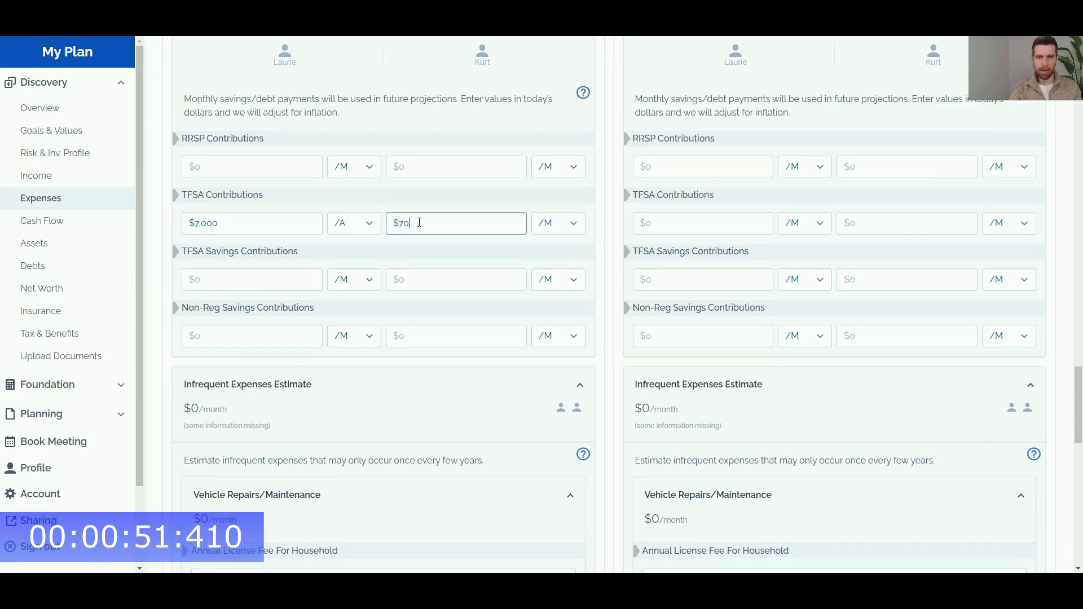
{"action": "left_click", "coordinate": [548, 225]}
{"action": "left_click", "coordinate": [570, 243]}
Edit the Retirement snapshot, renaming it "Early Retirement" with an end age of 69, and save it
{"action": "scroll", "coordinate": [681, 305], "scroll_direction": "up", "scroll_amount": 20}
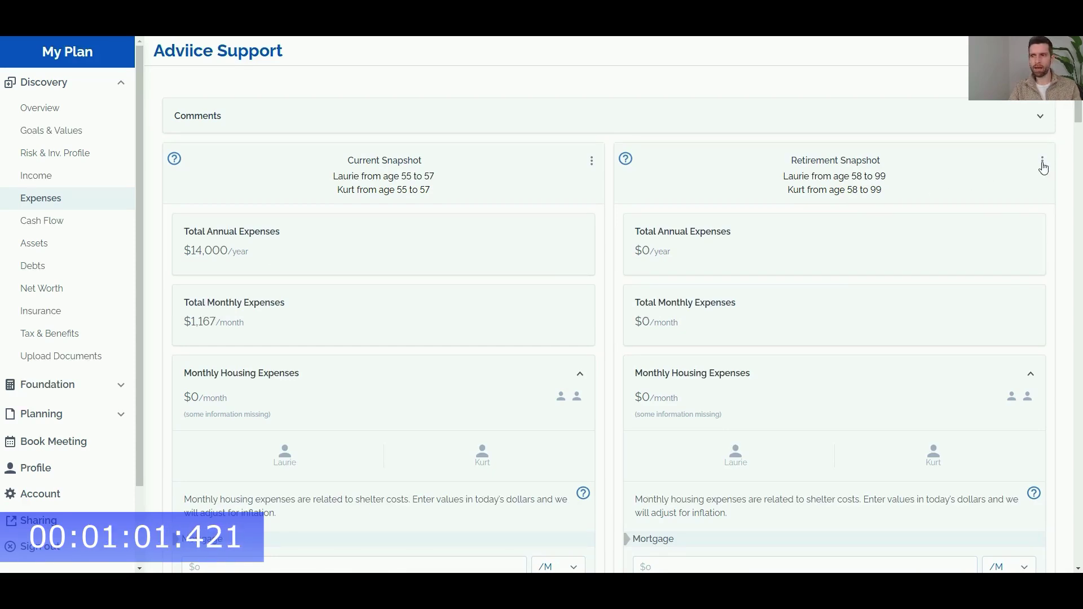
{"action": "left_click", "coordinate": [1043, 162]}
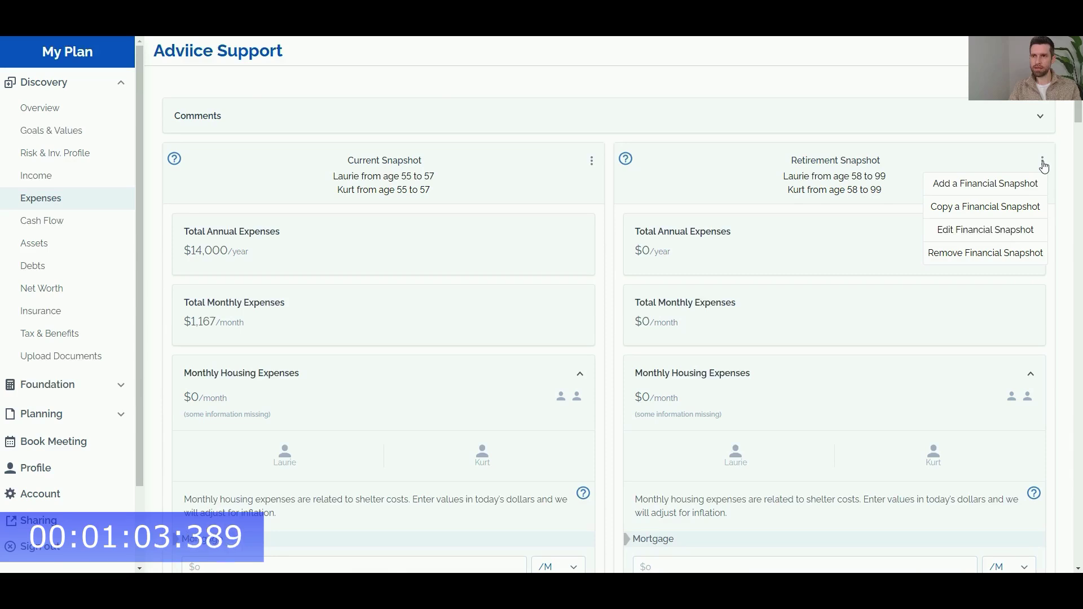
{"action": "left_click", "coordinate": [984, 230]}
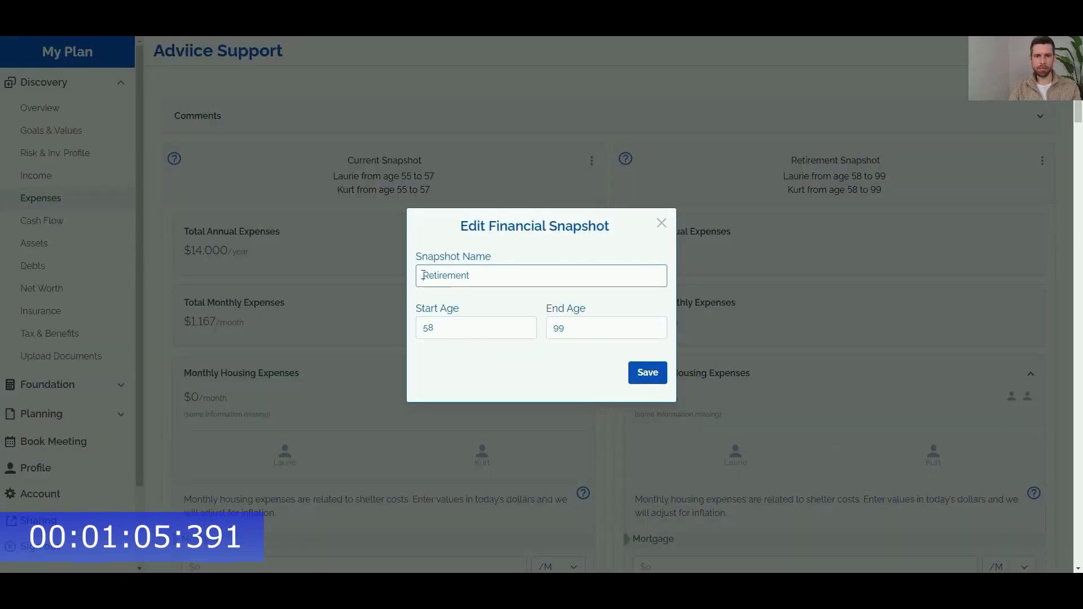
{"action": "type", "text": "Early"}
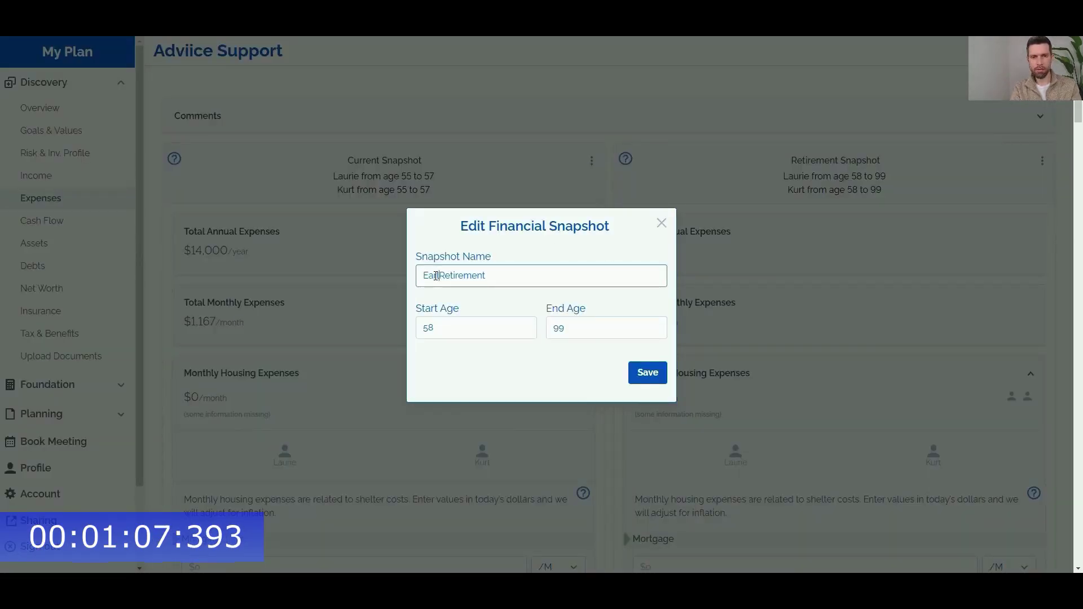
{"action": "left_click", "coordinate": [565, 328]}
{"action": "double_click", "coordinate": [561, 328]}
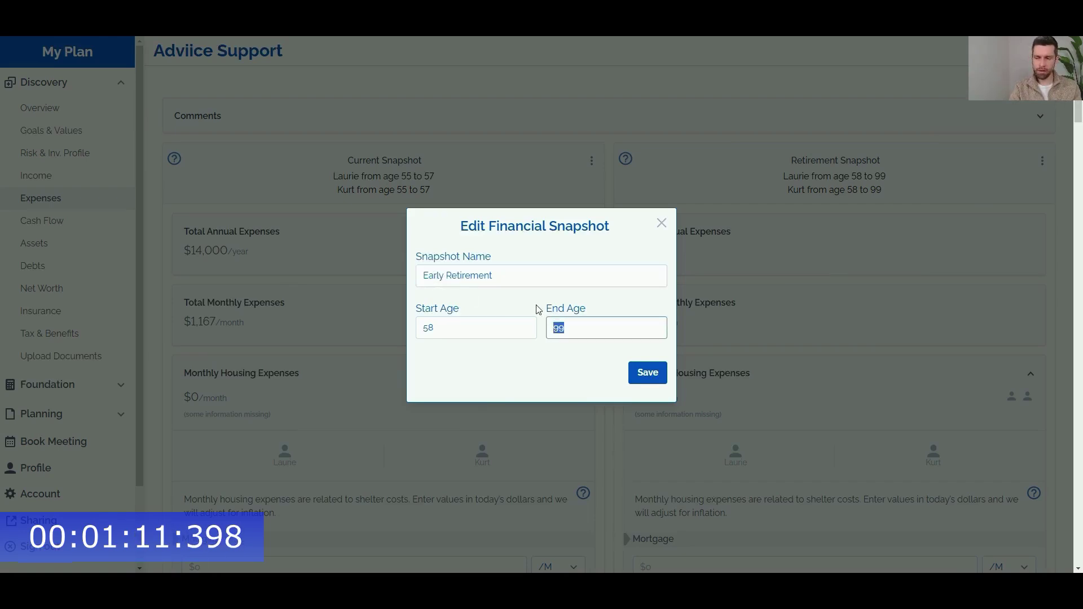
{"action": "type", "text": "69"}
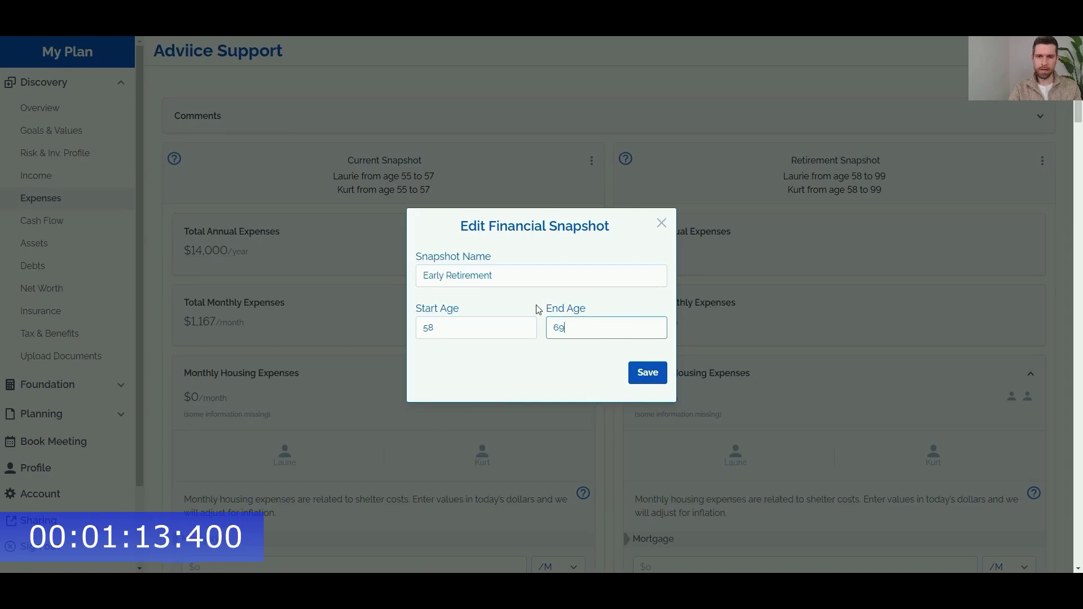
{"action": "left_click", "coordinate": [648, 373]}
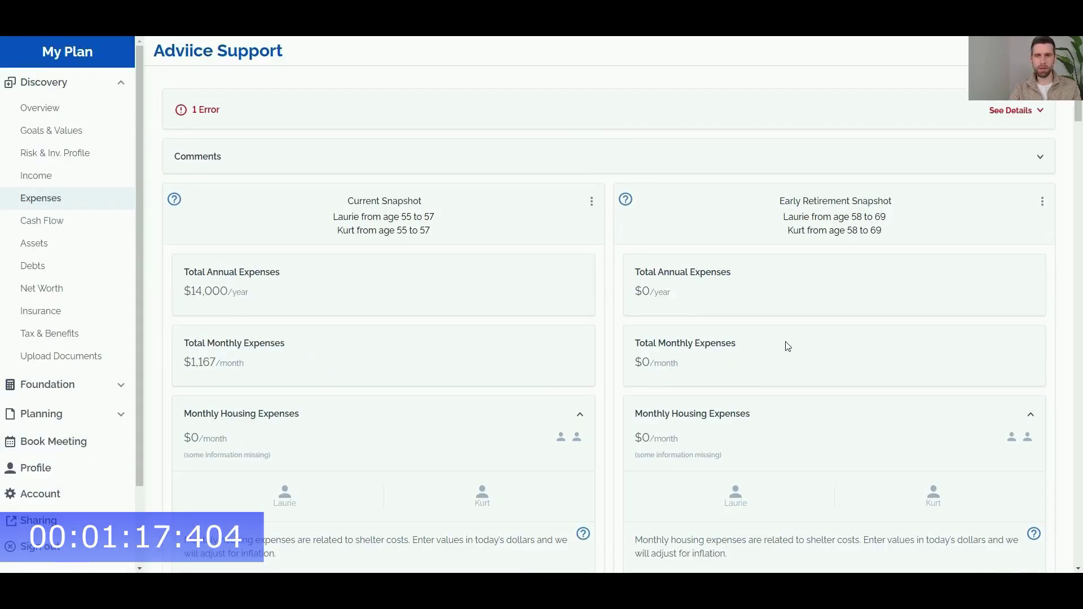
Set the first client's miscellaneous expenses in the Early Retirement snapshot to $107,000 per year
{"action": "scroll", "coordinate": [781, 346], "scroll_direction": "down", "scroll_amount": 10}
{"action": "scroll", "coordinate": [781, 347], "scroll_direction": "down", "scroll_amount": 15}
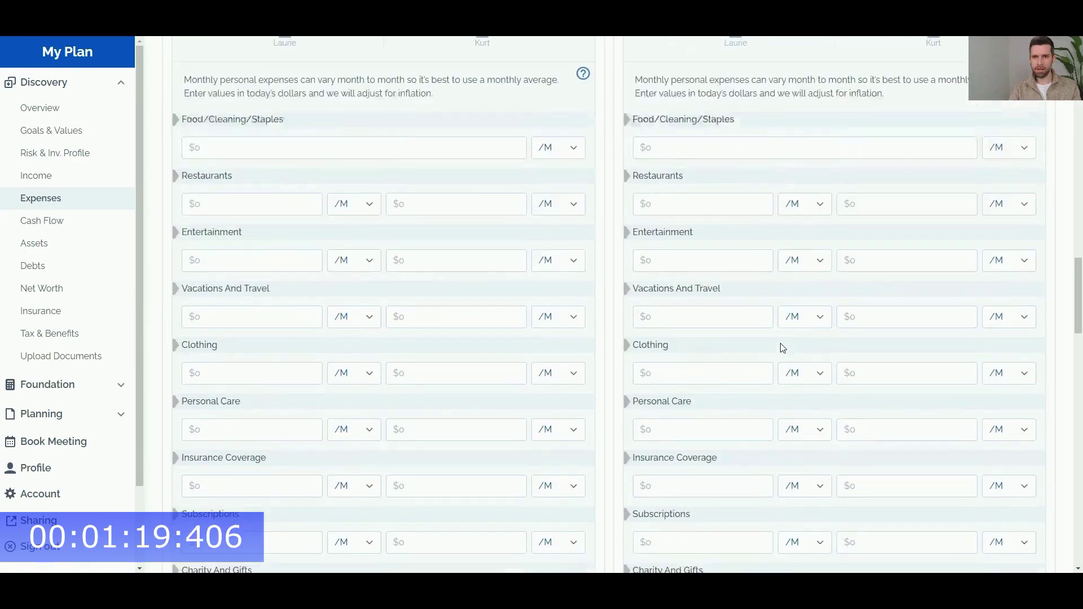
{"action": "left_click", "coordinate": [689, 155]}
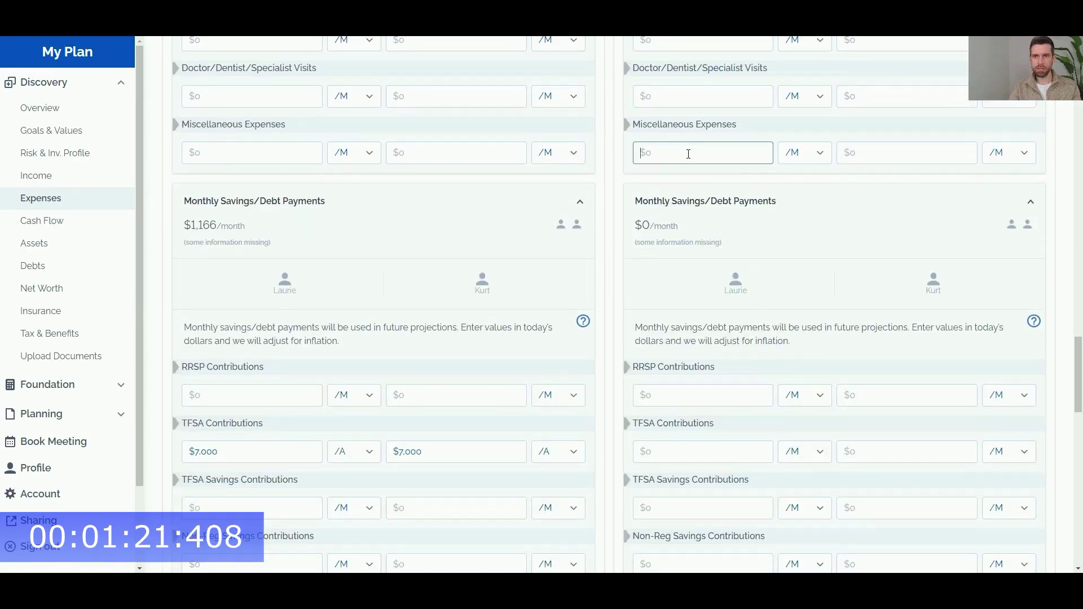
{"action": "type", "text": "107,000"}
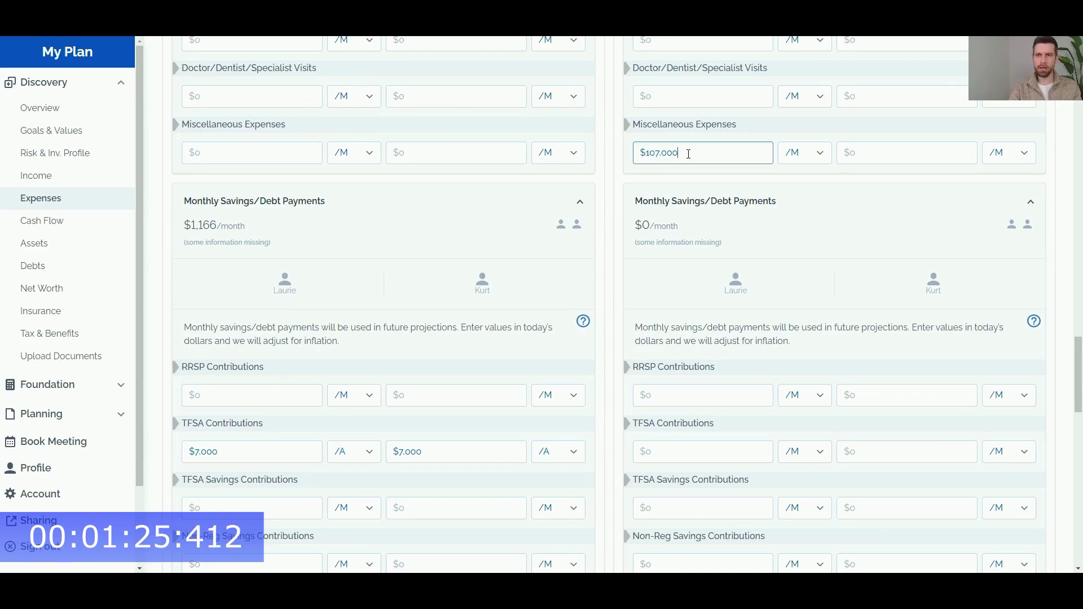
{"action": "left_click", "coordinate": [805, 152]}
{"action": "left_click", "coordinate": [795, 184]}
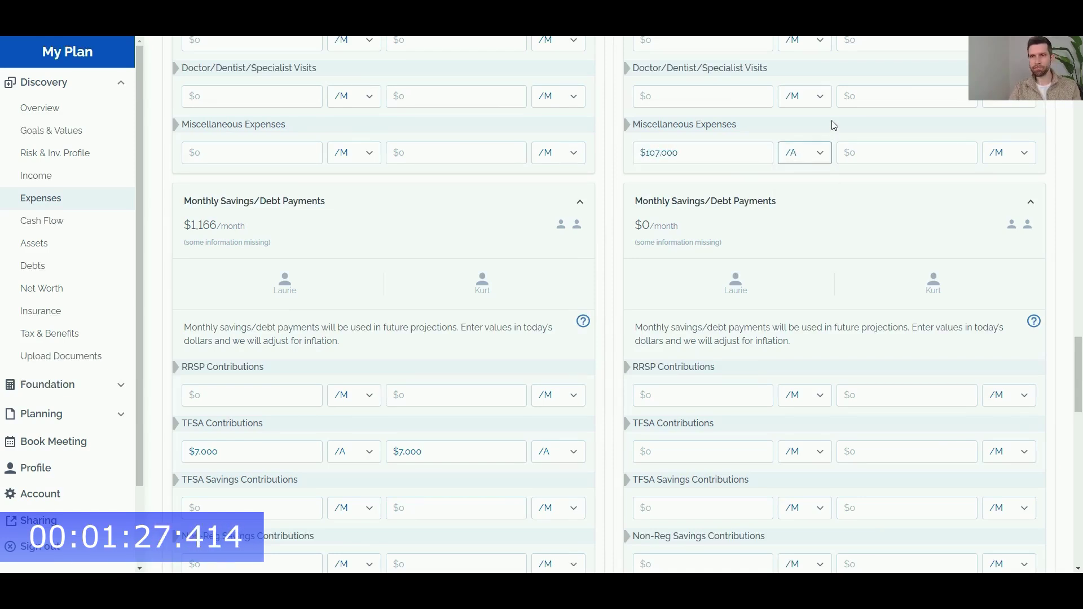
Copy the Early Retirement snapshot as "Mid Retirement" with start age 70 and end age 79
{"action": "scroll", "coordinate": [750, 150], "scroll_direction": "up", "scroll_amount": 15}
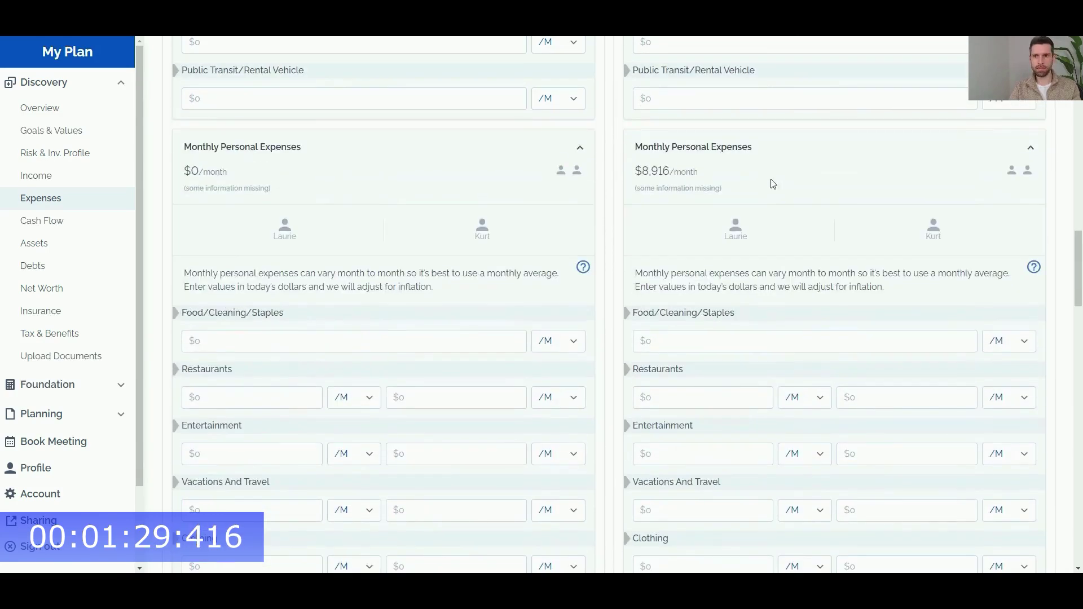
{"action": "scroll", "coordinate": [777, 215], "scroll_direction": "up", "scroll_amount": 7}
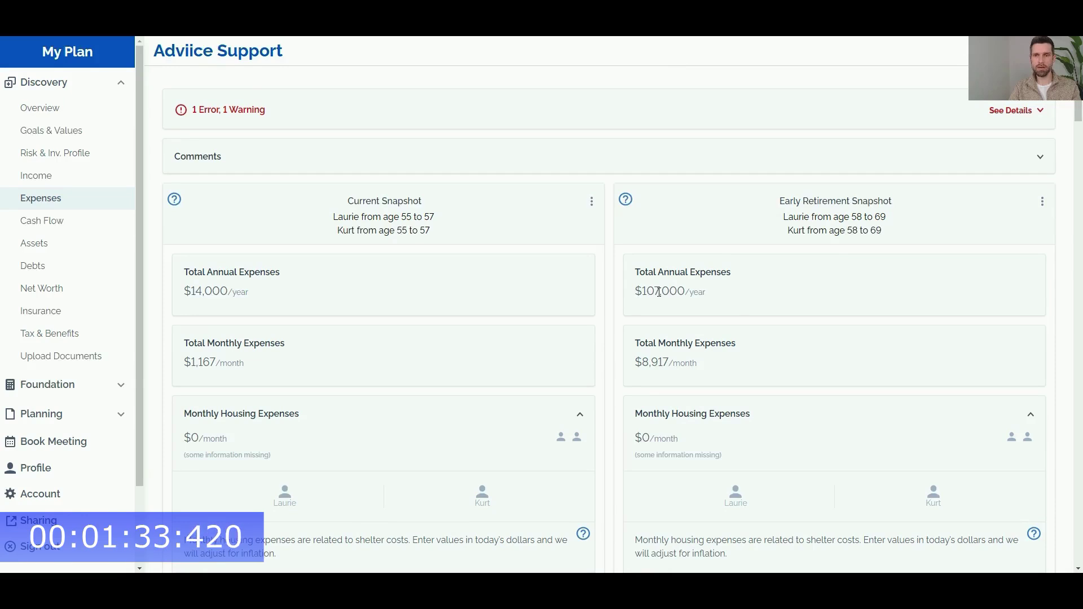
{"action": "left_click", "coordinate": [1043, 203]}
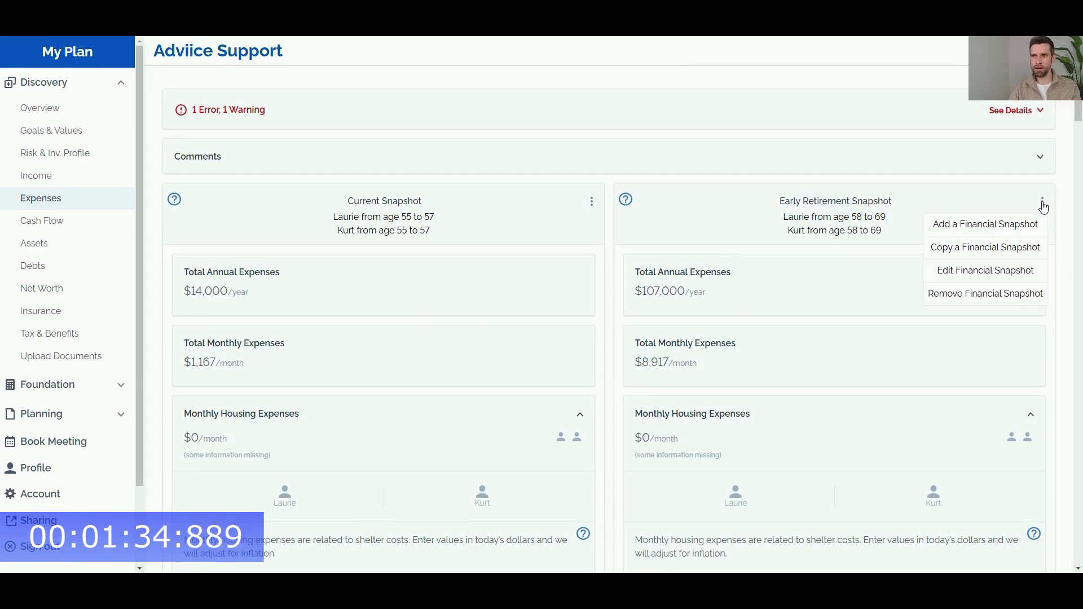
{"action": "left_click", "coordinate": [999, 247]}
{"action": "type", "text": "Mid Retirement"}
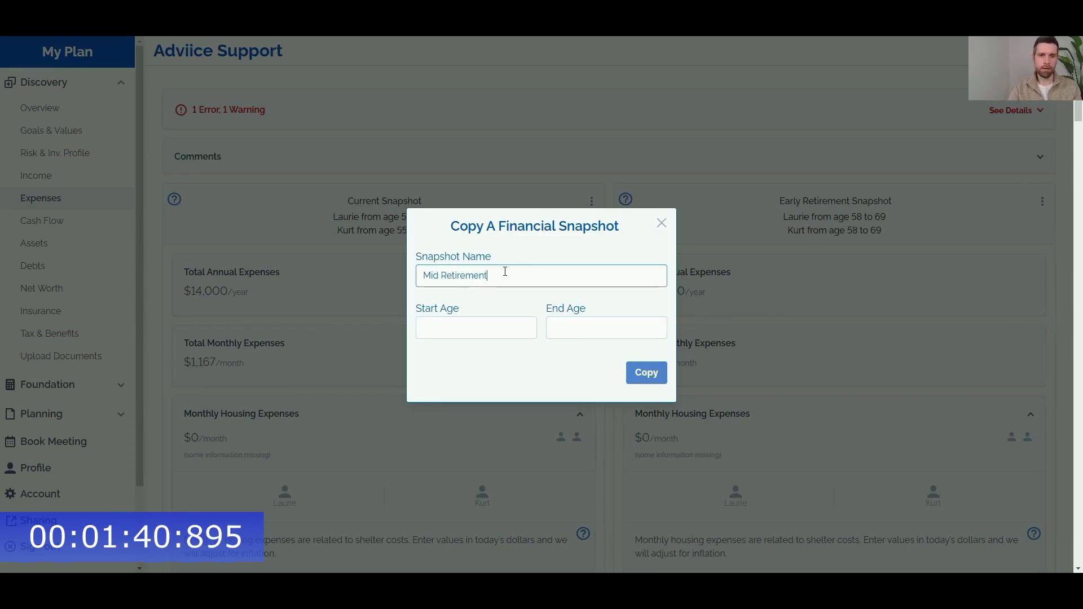
{"action": "left_click", "coordinate": [481, 334]}
{"action": "type", "text": "70"}
{"action": "left_click", "coordinate": [564, 326]}
{"action": "type", "text": "79"}
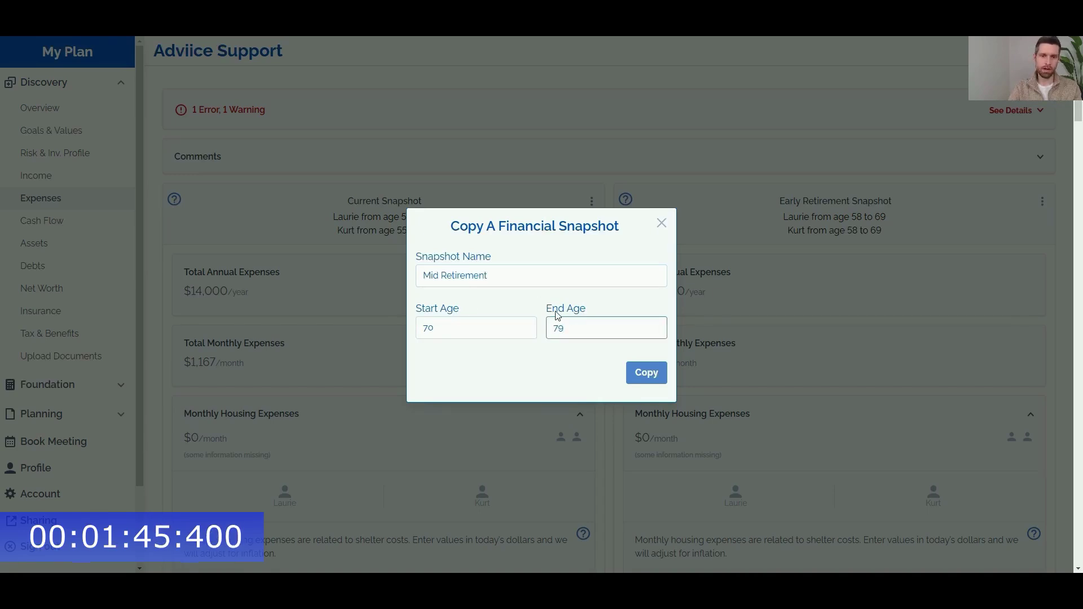
{"action": "left_click", "coordinate": [647, 375]}
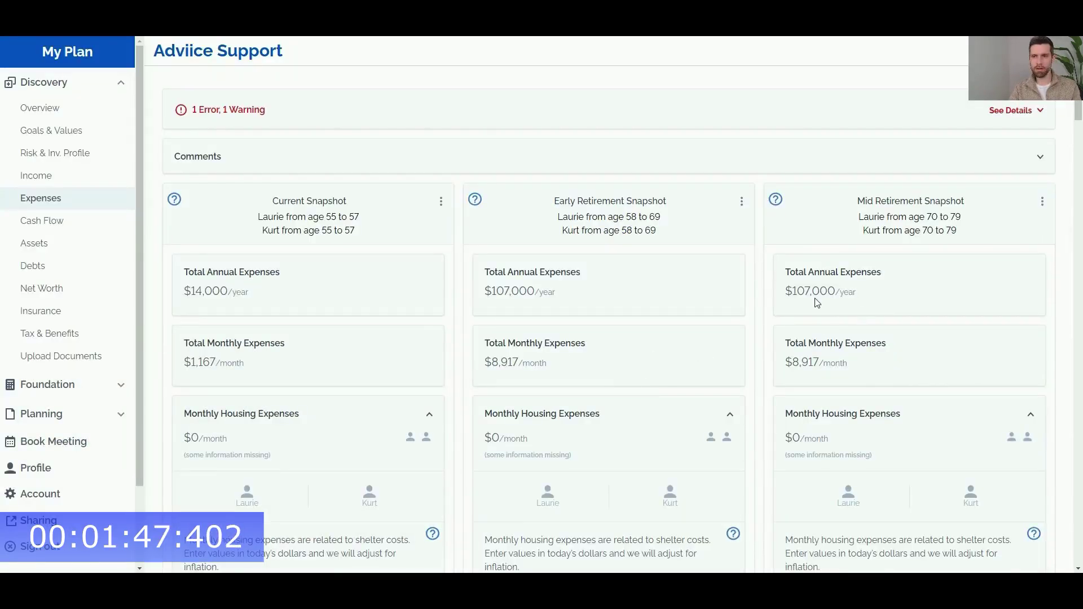
Change the first client's annual miscellaneous expenses in the Mid Retirement snapshot to $91,000
{"action": "scroll", "coordinate": [815, 305], "scroll_direction": "down", "scroll_amount": 20}
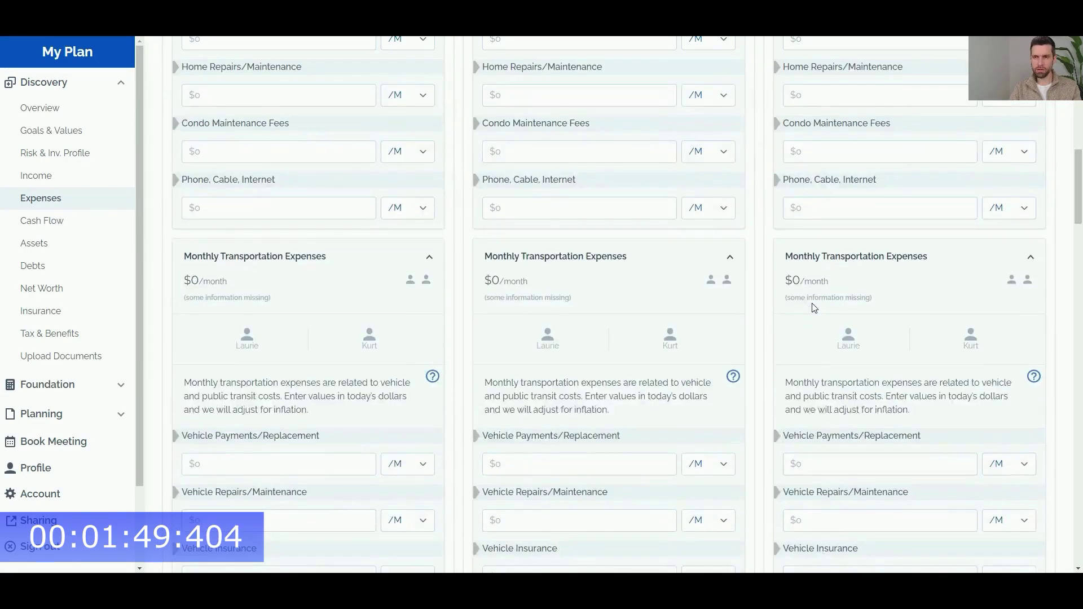
{"action": "scroll", "coordinate": [814, 314], "scroll_direction": "down", "scroll_amount": 5}
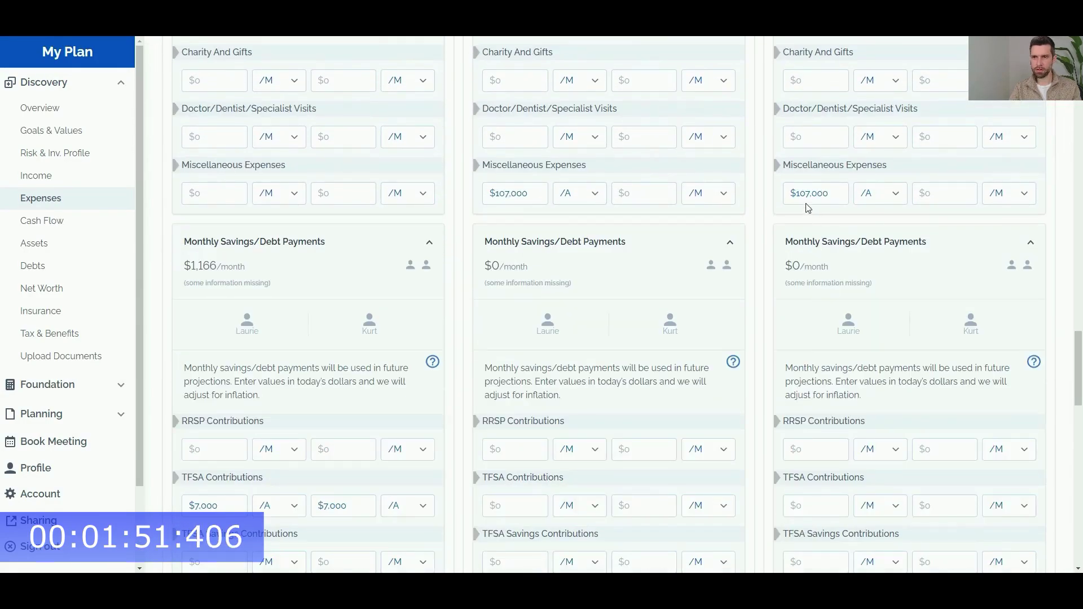
{"action": "left_click_drag", "start_coordinate": [795, 194], "coordinate": [810, 193]}
{"action": "type", "text": "91"}
{"action": "left_click", "coordinate": [762, 200]}
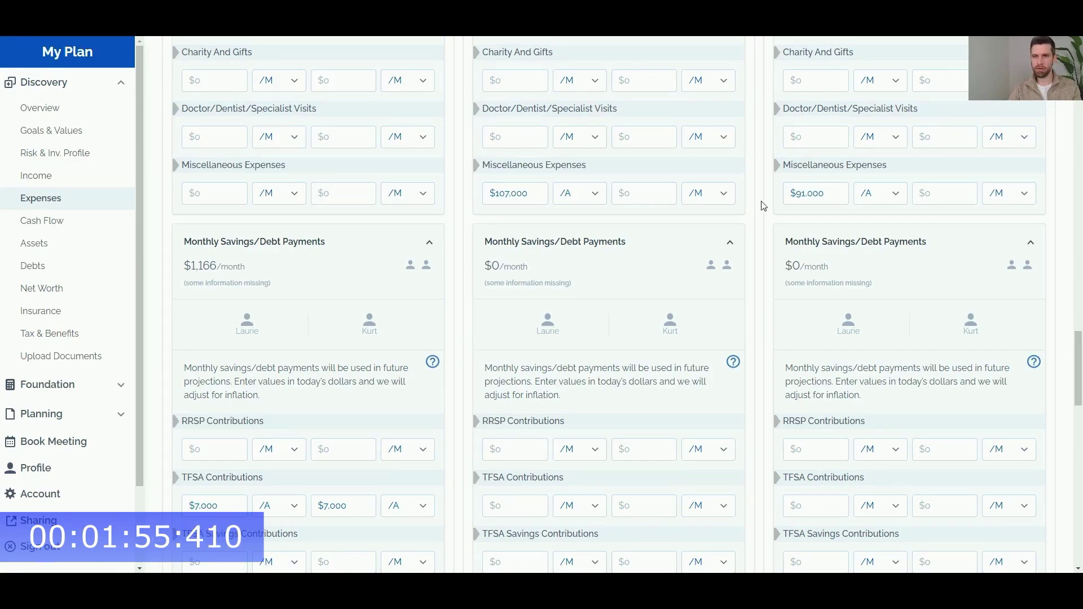
Copy the Mid Retirement snapshot as "Late Retirement" with start age 80 and end age 94
{"action": "scroll", "coordinate": [768, 228], "scroll_direction": "up", "scroll_amount": 20}
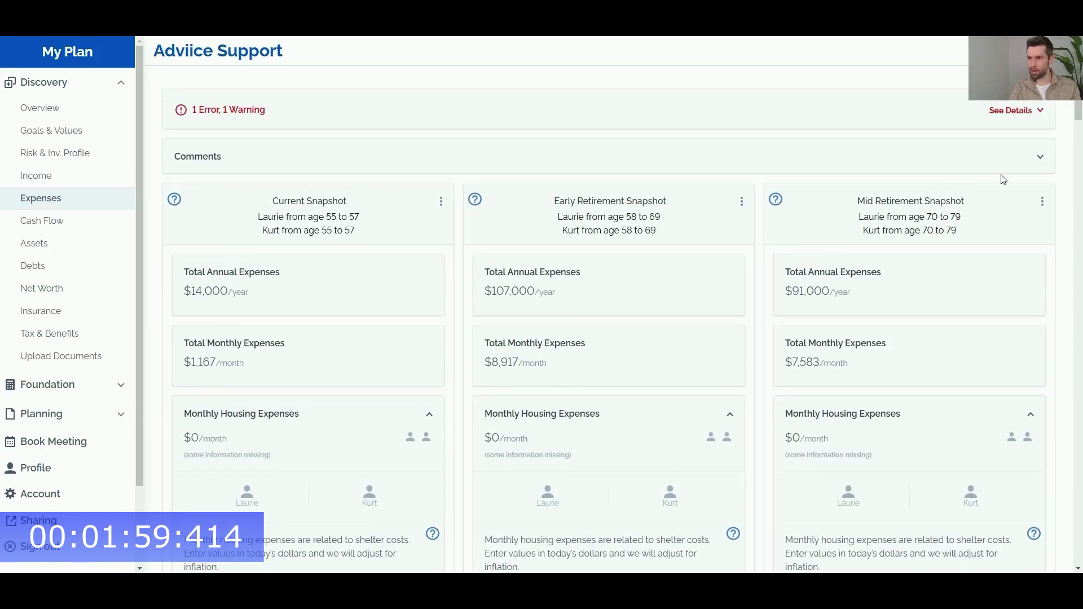
{"action": "left_click", "coordinate": [1042, 202]}
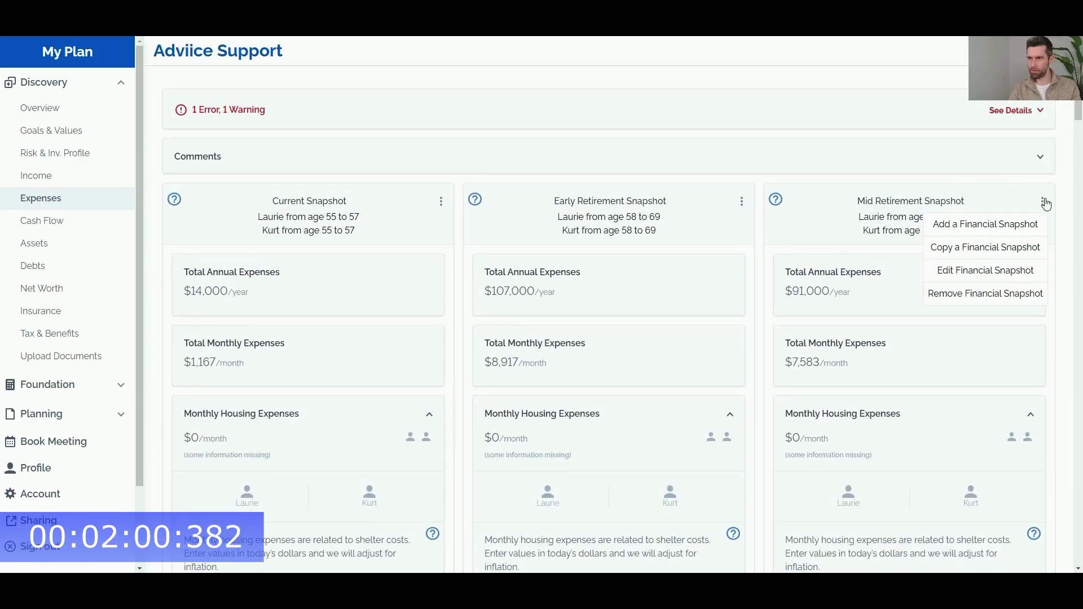
{"action": "left_click", "coordinate": [1008, 250]}
{"action": "left_click", "coordinate": [501, 276]}
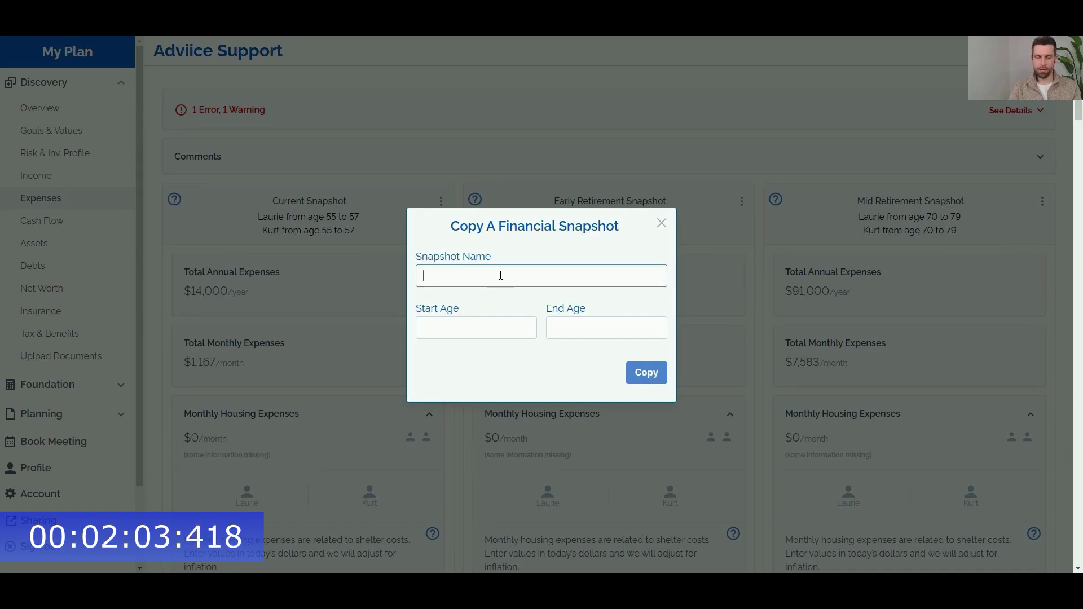
{"action": "type", "text": "Late Retirement"}
{"action": "key", "text": "Tab"}
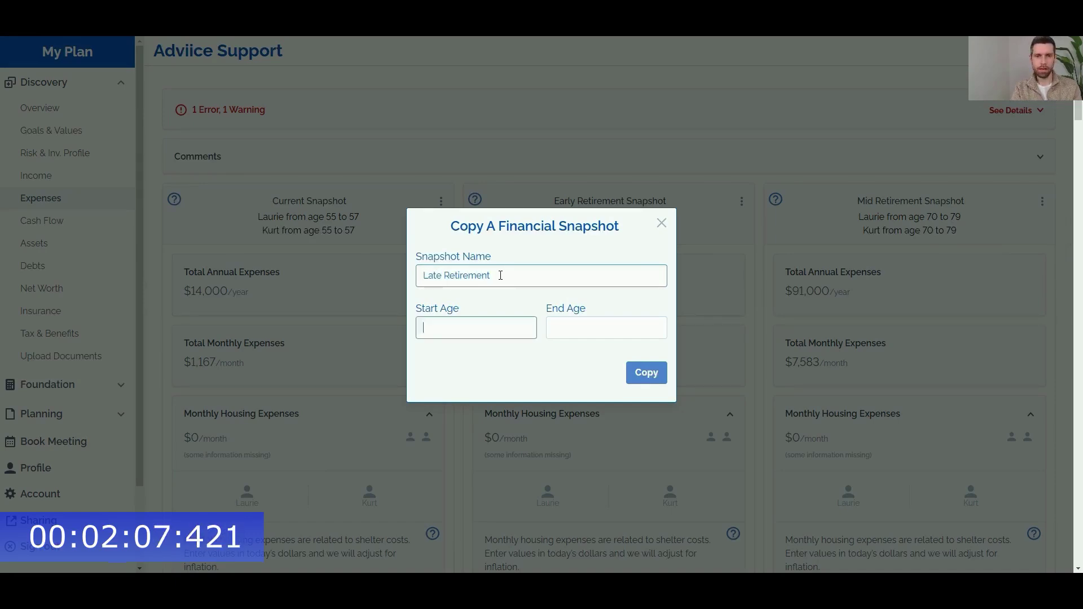
{"action": "type", "text": "80"}
{"action": "left_click", "coordinate": [572, 328]}
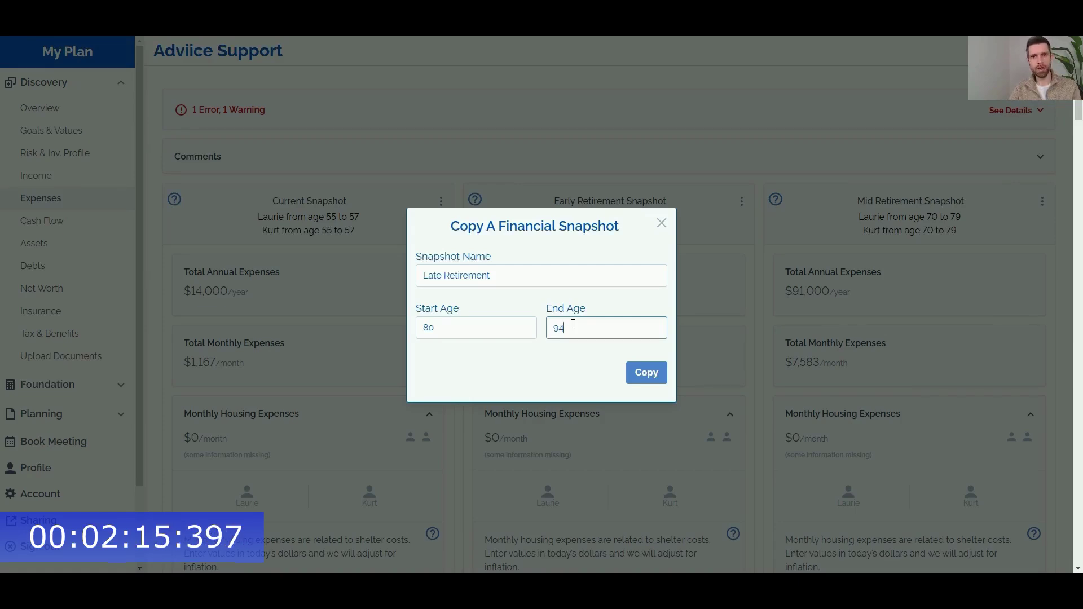
{"action": "left_click", "coordinate": [646, 373]}
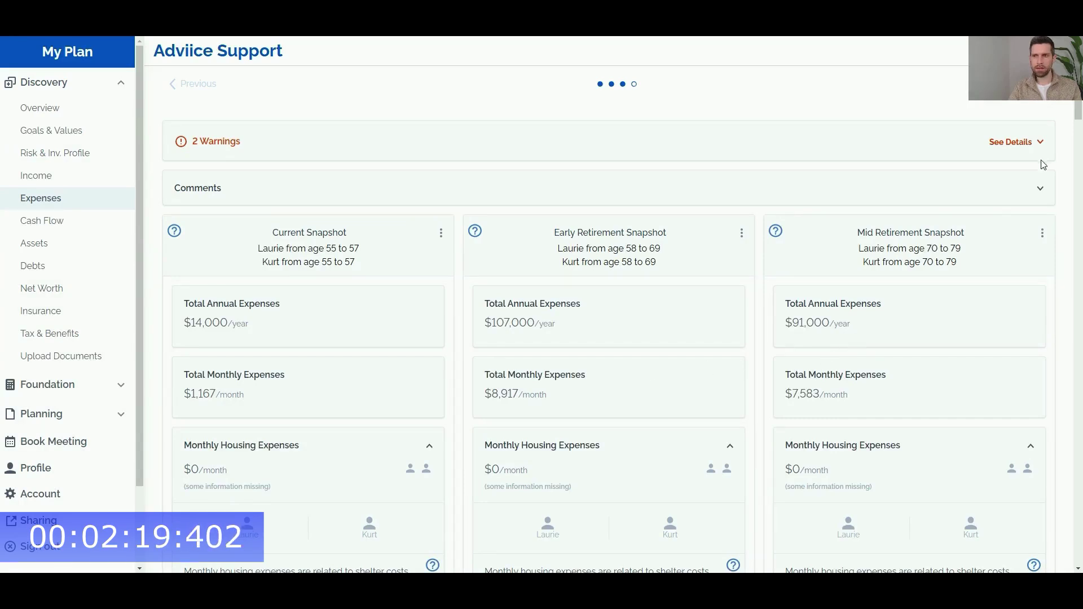
Change the first client's annual miscellaneous expenses in the Late Retirement snapshot to $74,000
{"action": "left_click", "coordinate": [1048, 83]}
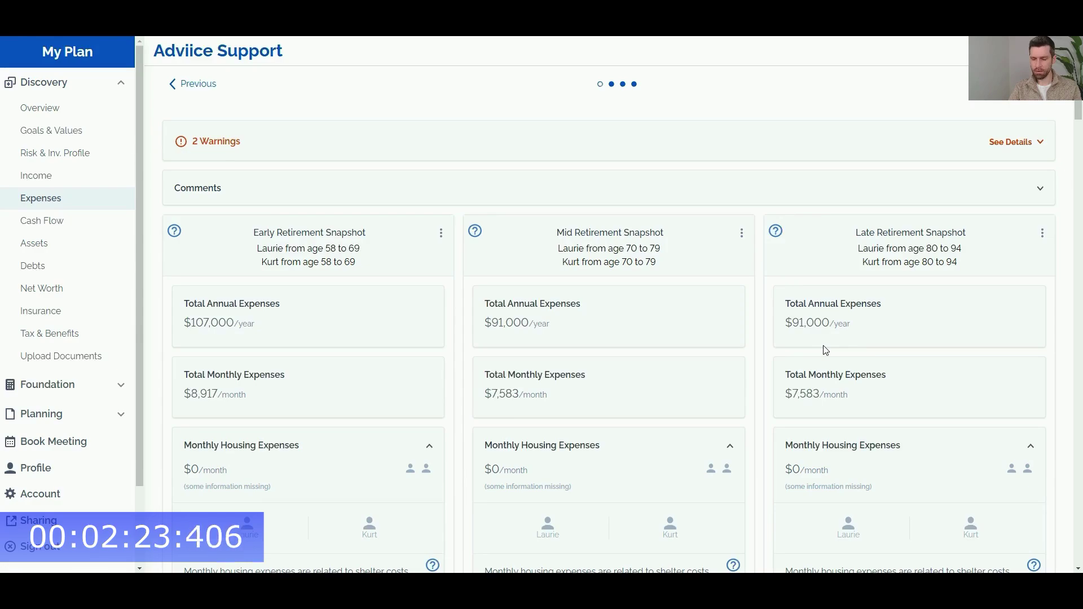
{"action": "scroll", "coordinate": [825, 351], "scroll_direction": "down", "scroll_amount": 20}
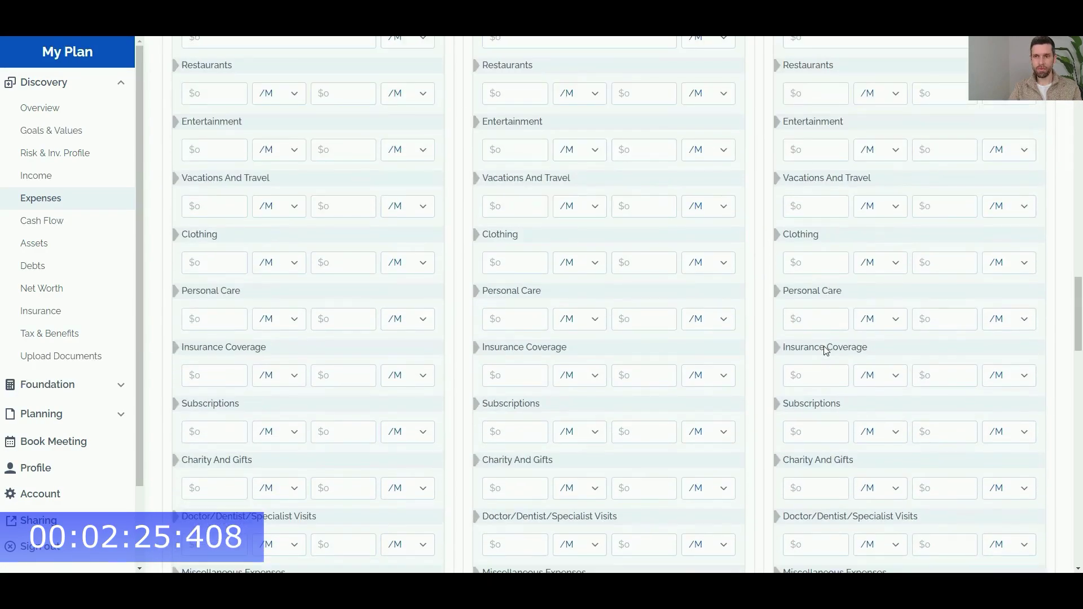
{"action": "scroll", "coordinate": [826, 350], "scroll_direction": "down", "scroll_amount": 7}
{"action": "left_click", "coordinate": [804, 227]}
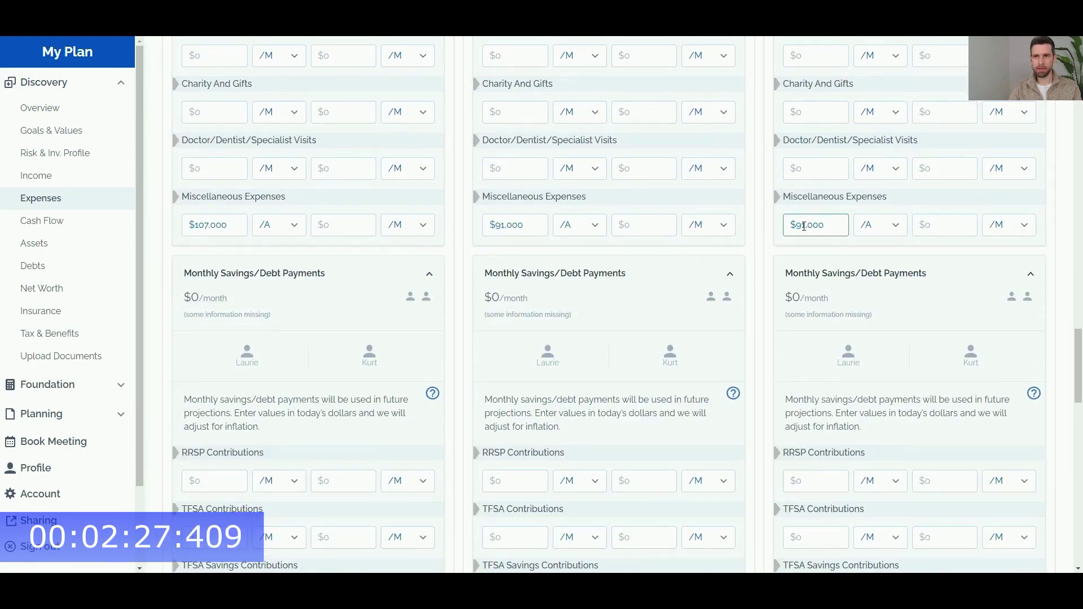
{"action": "left_click_drag", "start_coordinate": [805, 226], "coordinate": [798, 225]}
{"action": "type", "text": "74"}
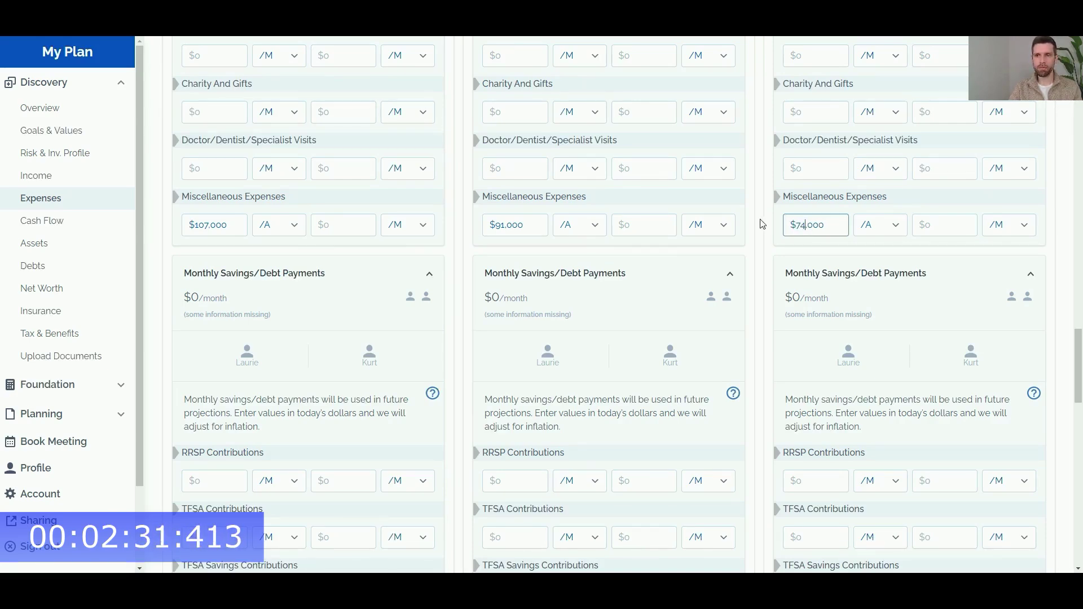
{"action": "scroll", "coordinate": [737, 200], "scroll_direction": "up", "scroll_amount": 10}
{"action": "scroll", "coordinate": [717, 205], "scroll_direction": "up", "scroll_amount": 8}
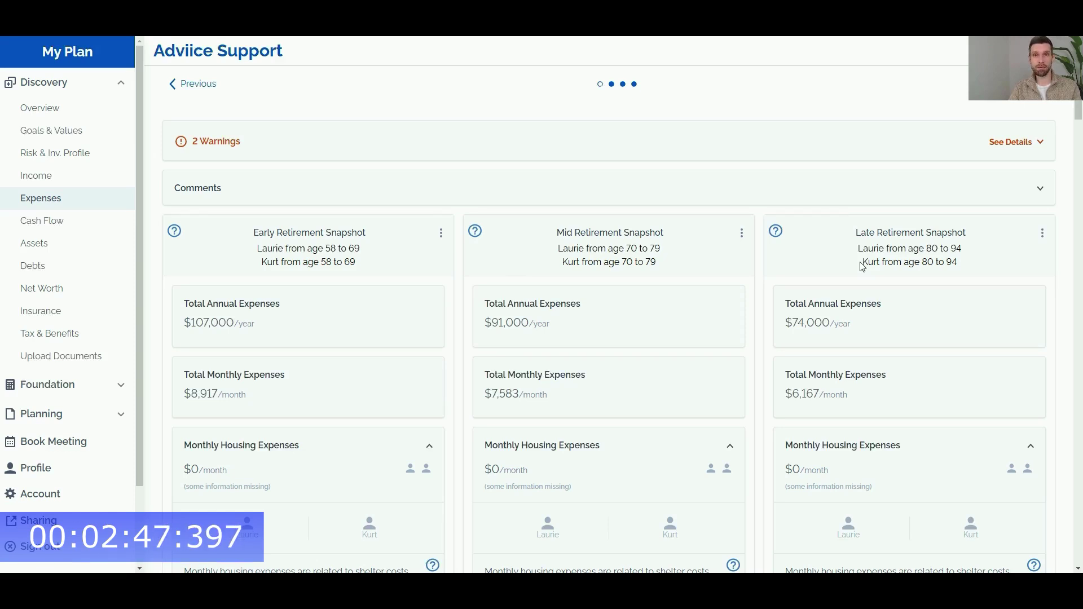
In the Assets section, enter a checking/savings balance of $10,000 for each client
{"action": "left_click", "coordinate": [63, 247]}
{"action": "left_click", "coordinate": [211, 348]}
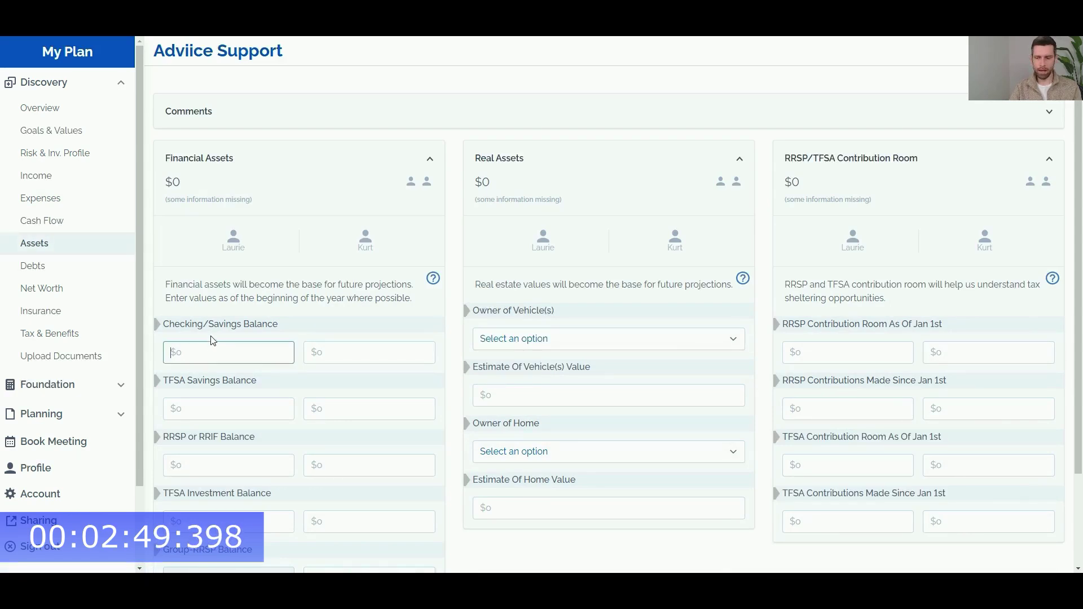
{"action": "type", "text": "100000"}
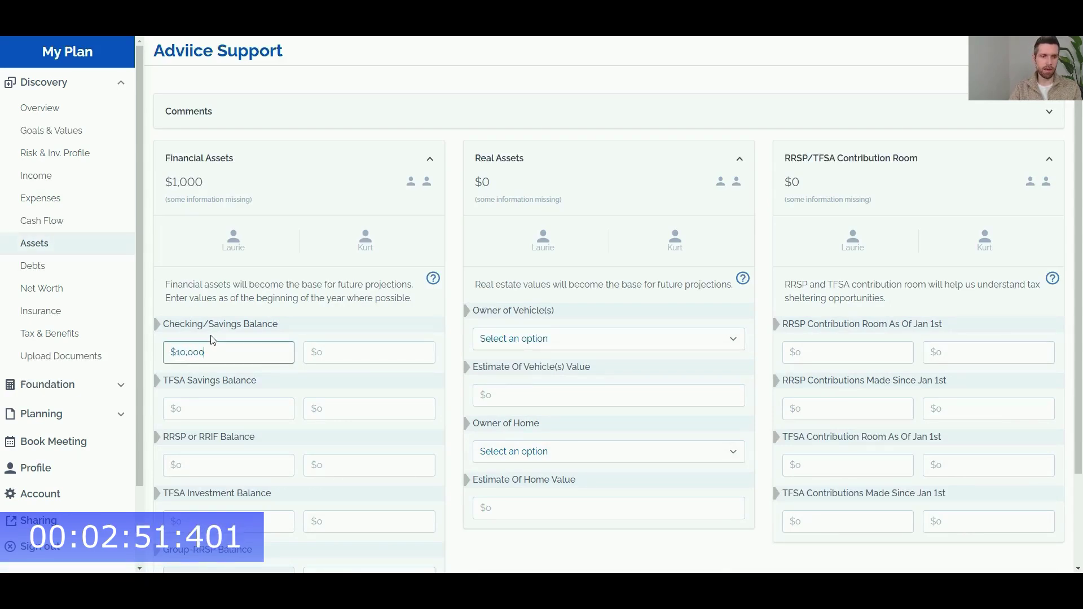
{"action": "key", "text": "Tab"}
{"action": "type", "text": "10,000"}
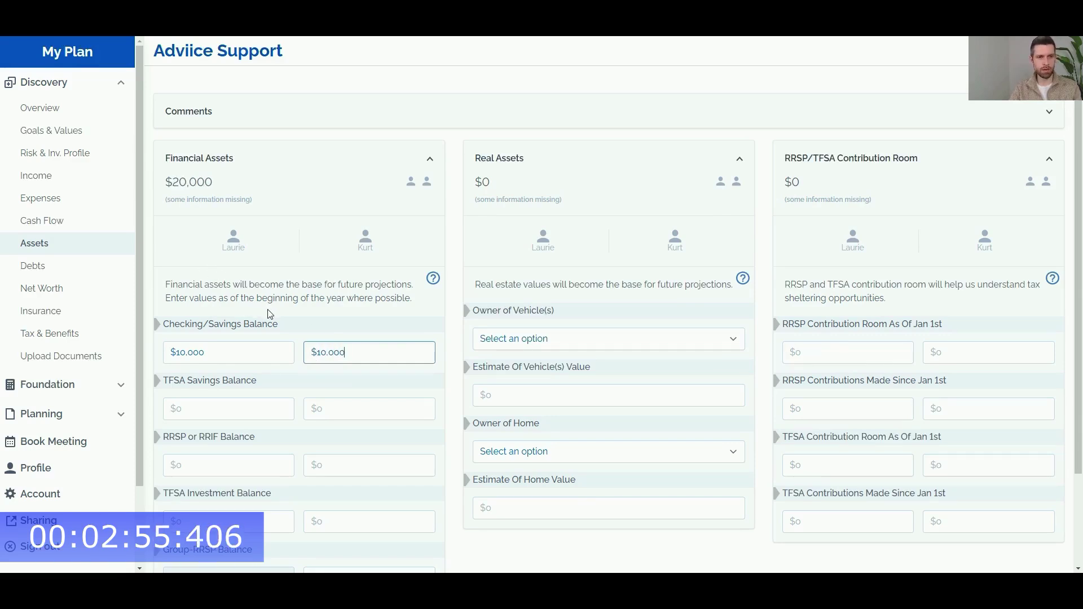
Enter an RRSP or RRIF balance of $250,000 for the first client and a TFSA investment balance of $120,000 for each client
{"action": "left_click", "coordinate": [210, 459]}
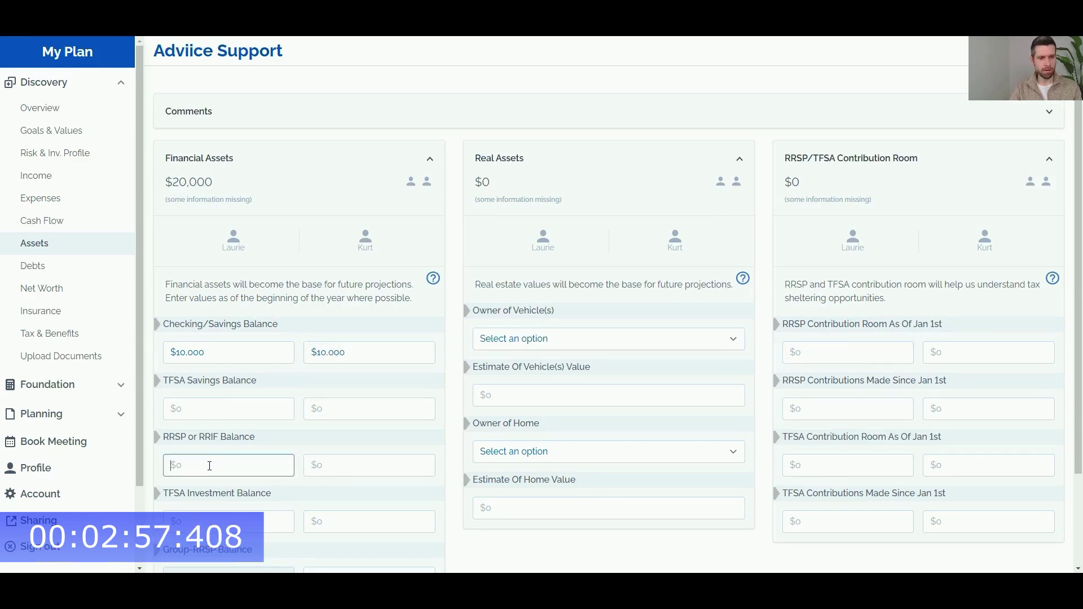
{"action": "type", "text": "250"}
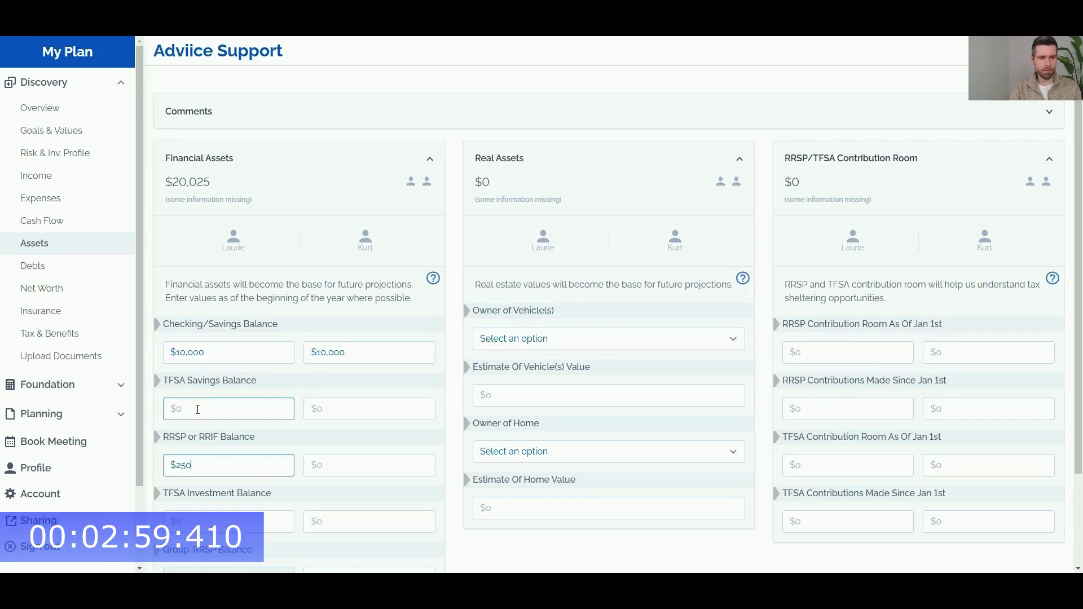
{"action": "type", "text": ",000"}
{"action": "scroll", "coordinate": [298, 378], "scroll_direction": "down", "scroll_amount": 2}
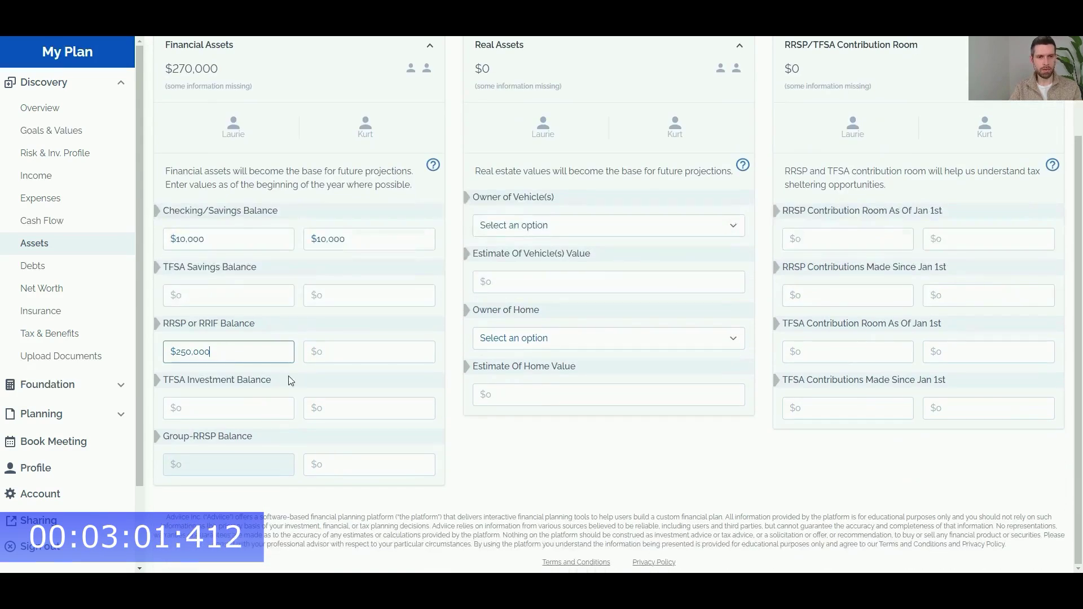
{"action": "left_click", "coordinate": [255, 405]}
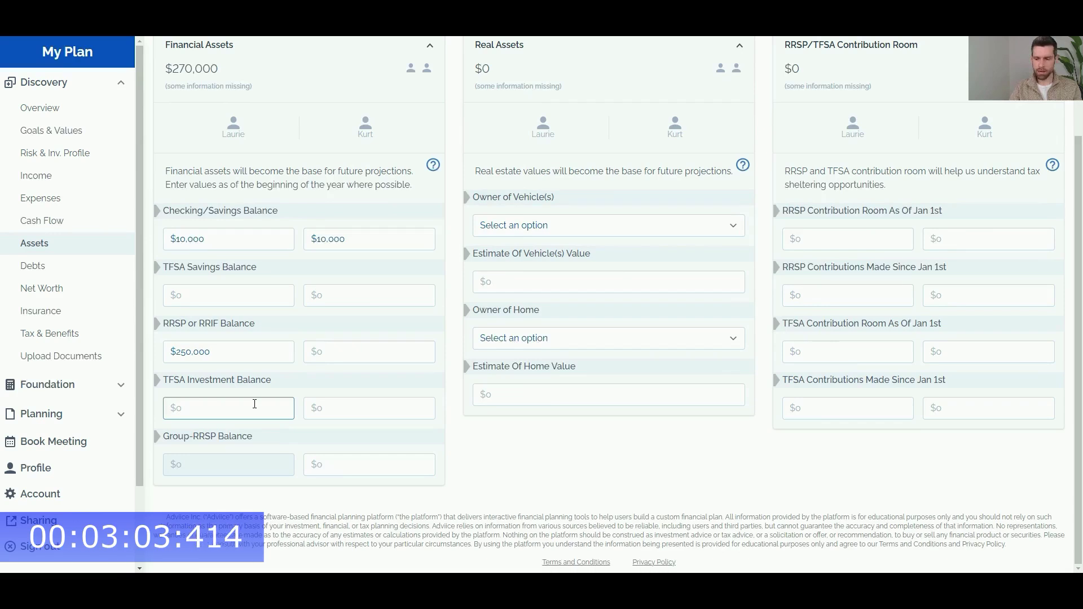
{"action": "type", "text": "120,000"}
{"action": "left_click", "coordinate": [334, 406]}
{"action": "type", "text": "120000"}
Set the second client's Group-RRSP balance to $600,000
{"action": "left_click", "coordinate": [327, 354]}
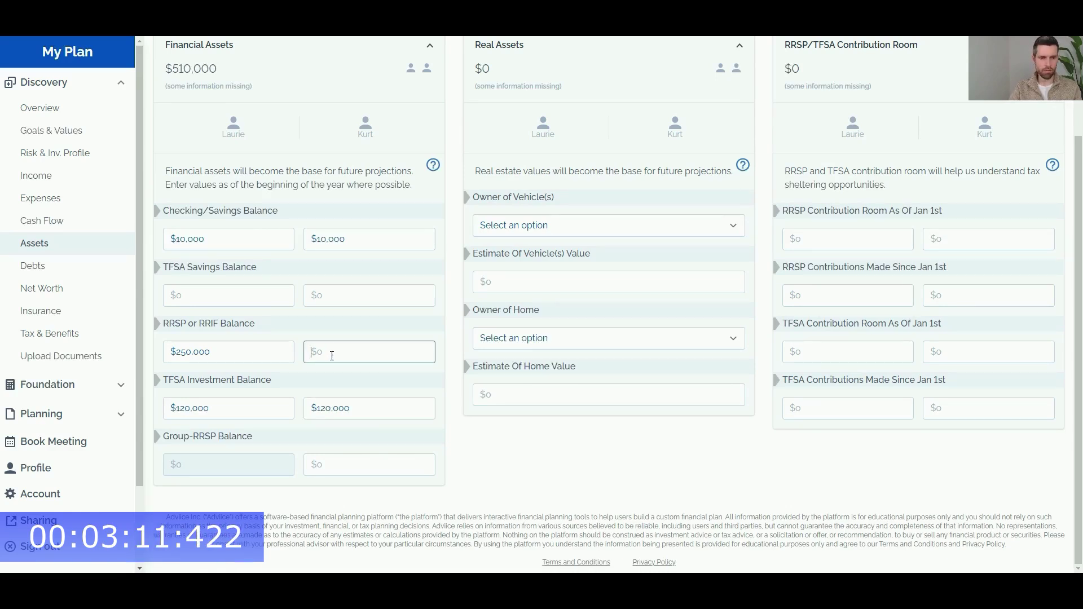
{"action": "left_click", "coordinate": [353, 465]}
{"action": "type", "text": "600000"}
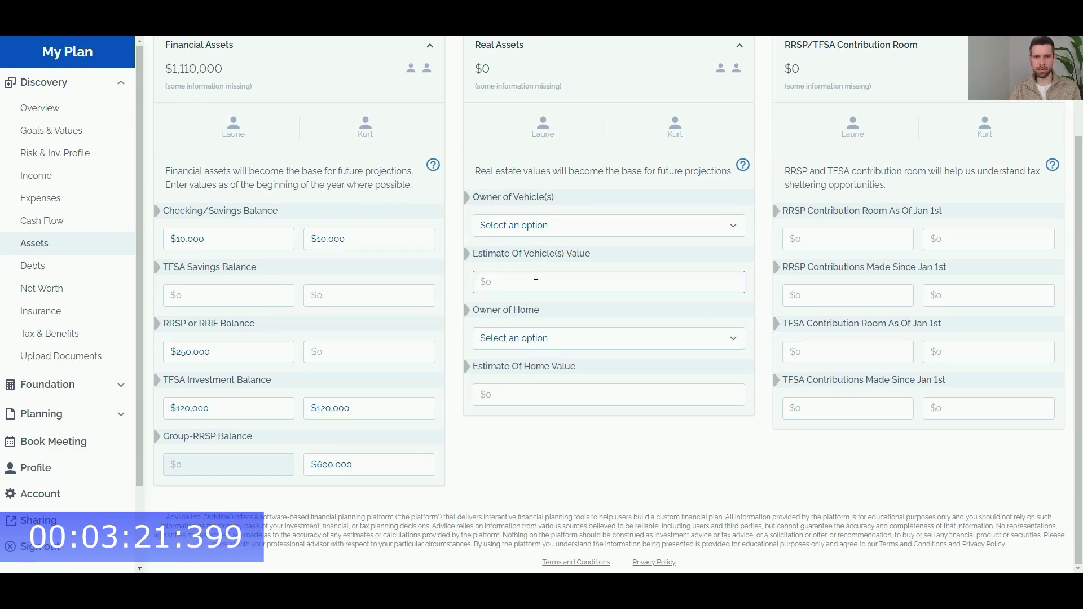
Fill in the real assets with a vehicle value of $0 and a jointly owned home worth $850,000
{"action": "type", "text": "0"}
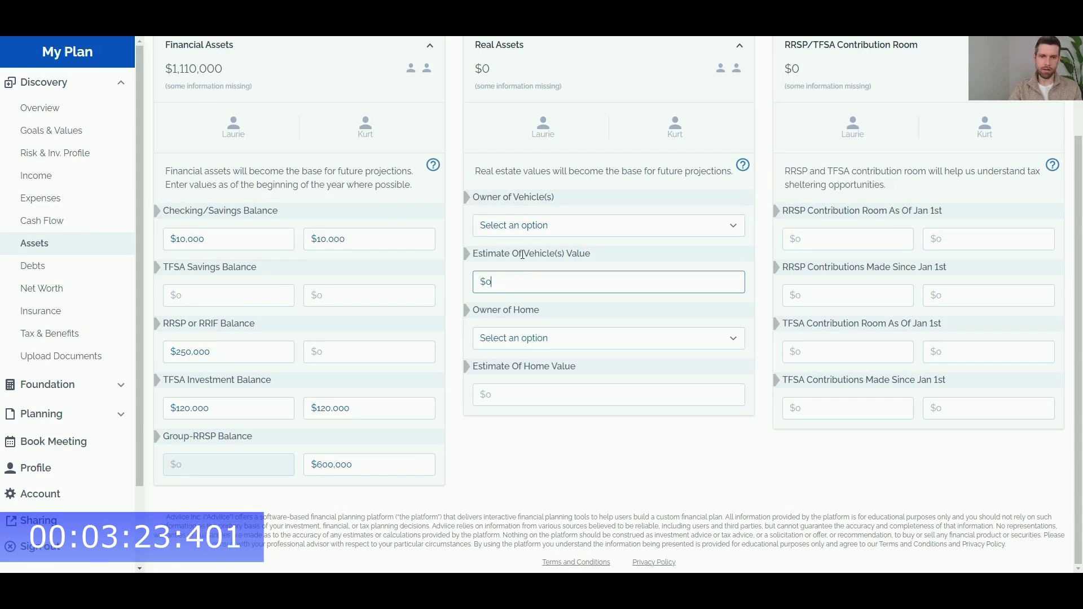
{"action": "left_click", "coordinate": [523, 338]}
{"action": "left_click", "coordinate": [505, 388]}
{"action": "left_click", "coordinate": [514, 396]}
{"action": "type", "text": "8500000"}
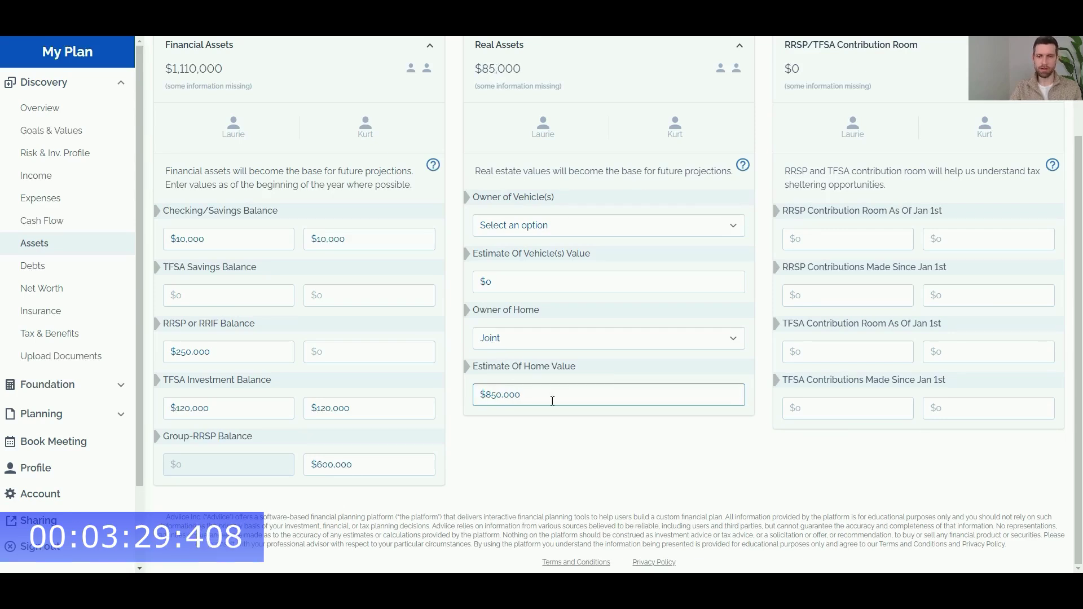
{"action": "left_click", "coordinate": [602, 453]}
Set the RRSP contribution room as of Jan 1st to $50,000 for both clients
{"action": "left_click", "coordinate": [862, 237]}
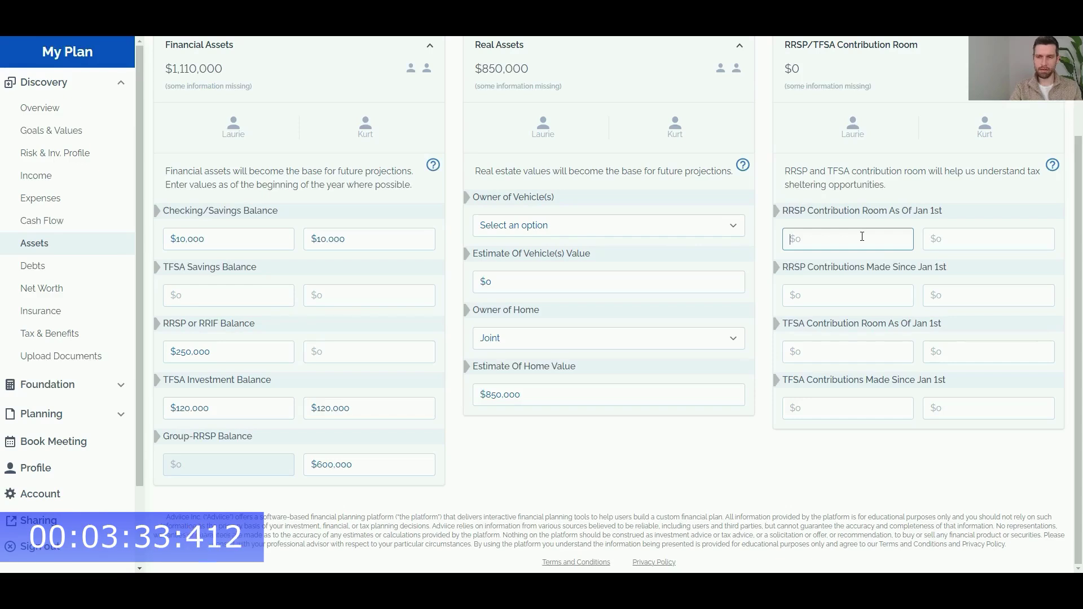
{"action": "type", "text": "50,000"}
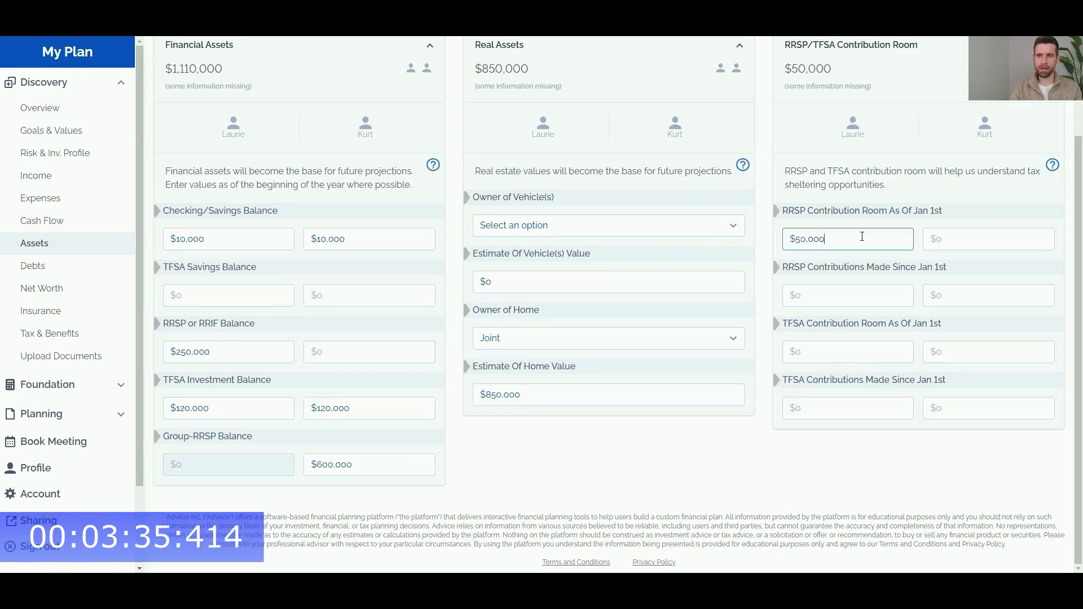
{"action": "key", "text": "ctrl+a"}
{"action": "key", "text": "ctrl+c"}
{"action": "left_click", "coordinate": [930, 239]}
{"action": "key", "text": "ctrl+v"}
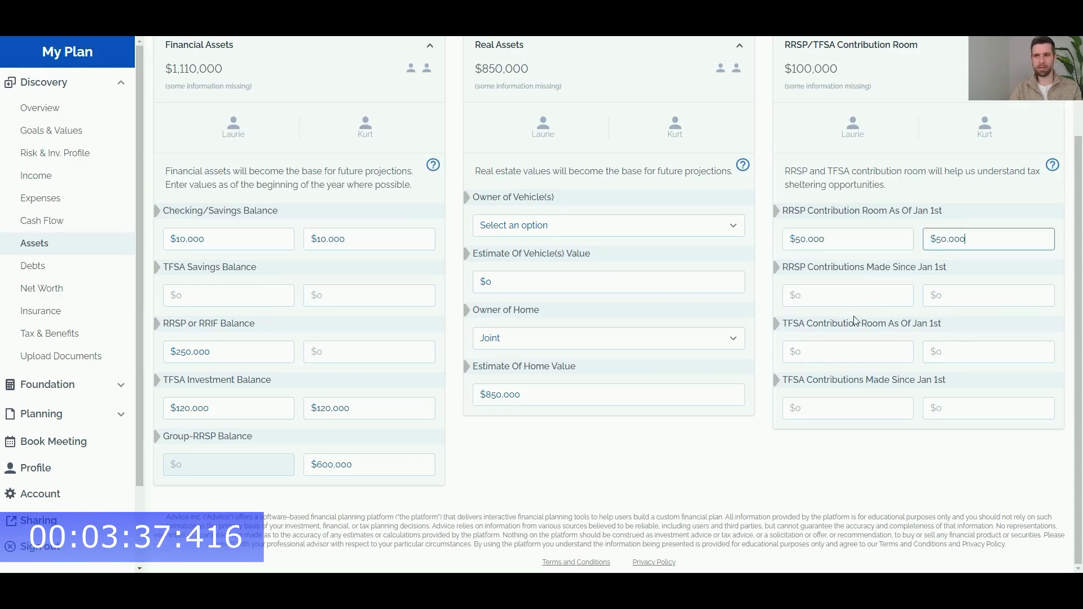
Set the TFSA contribution room as of Jan 1st to $7,000 for both clients
{"action": "left_click", "coordinate": [821, 347]}
{"action": "type", "text": "7000"}
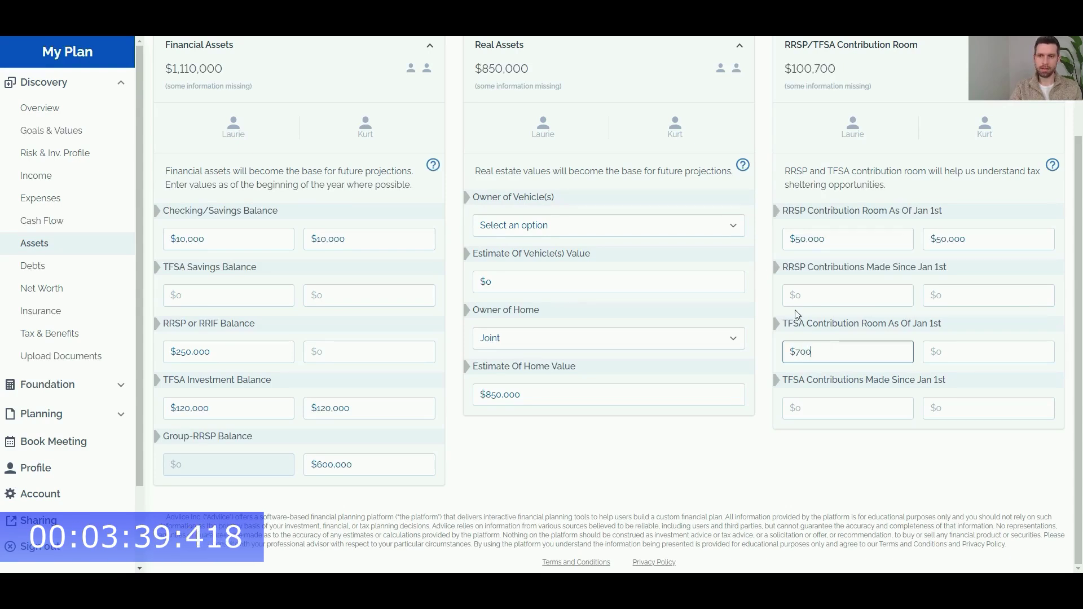
{"action": "key", "text": "ctrl+a"}
{"action": "key", "text": "ctrl+c"}
{"action": "left_click", "coordinate": [975, 352]}
{"action": "key", "text": "ctrl+v"}
{"action": "left_click", "coordinate": [871, 327]}
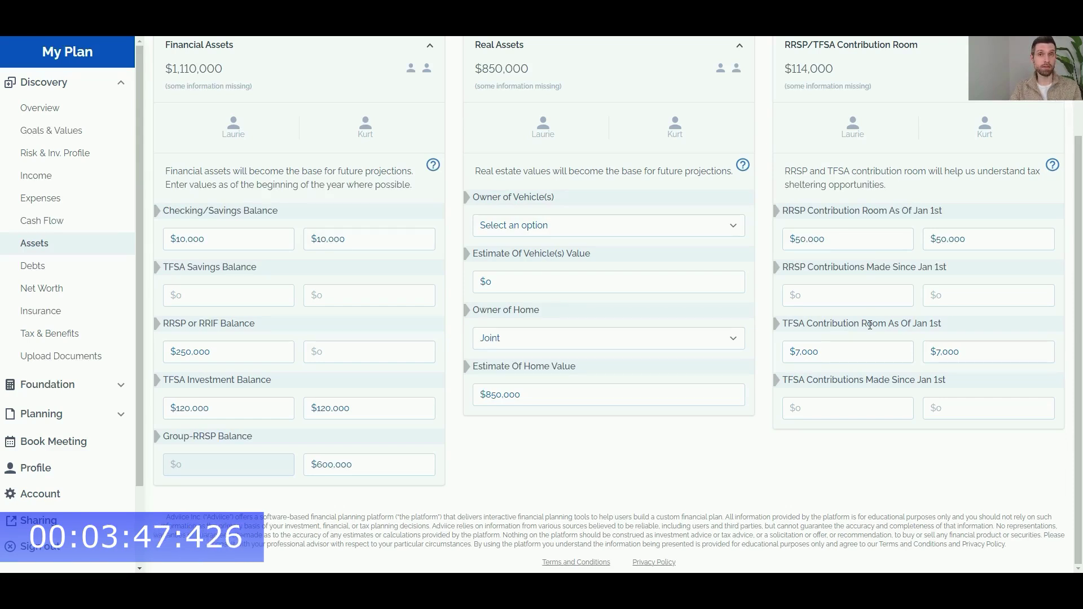
In the Debts section, name the real estate debt "Mortgage" and set its owner to Joint
{"action": "left_click", "coordinate": [40, 267]}
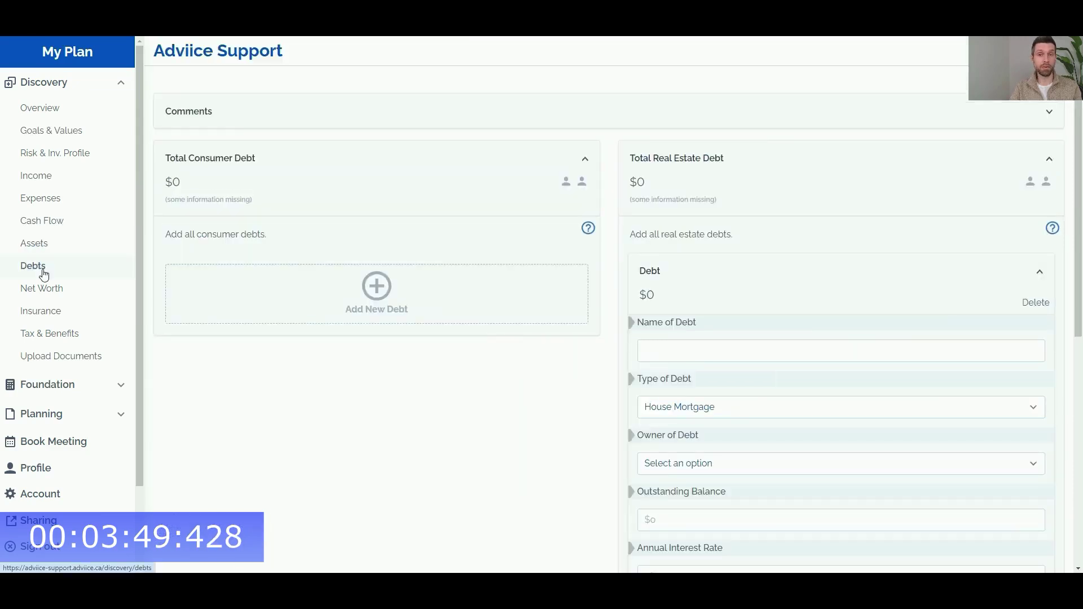
{"action": "left_click", "coordinate": [658, 347]}
{"action": "type", "text": "Mortgage"}
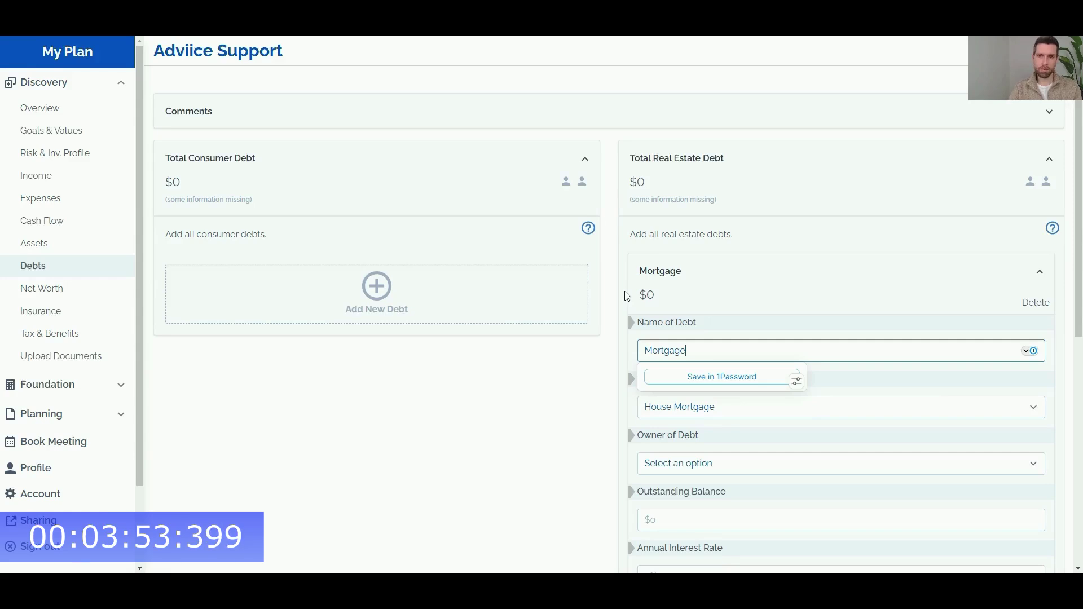
{"action": "left_click", "coordinate": [681, 297]}
{"action": "left_click", "coordinate": [682, 300]}
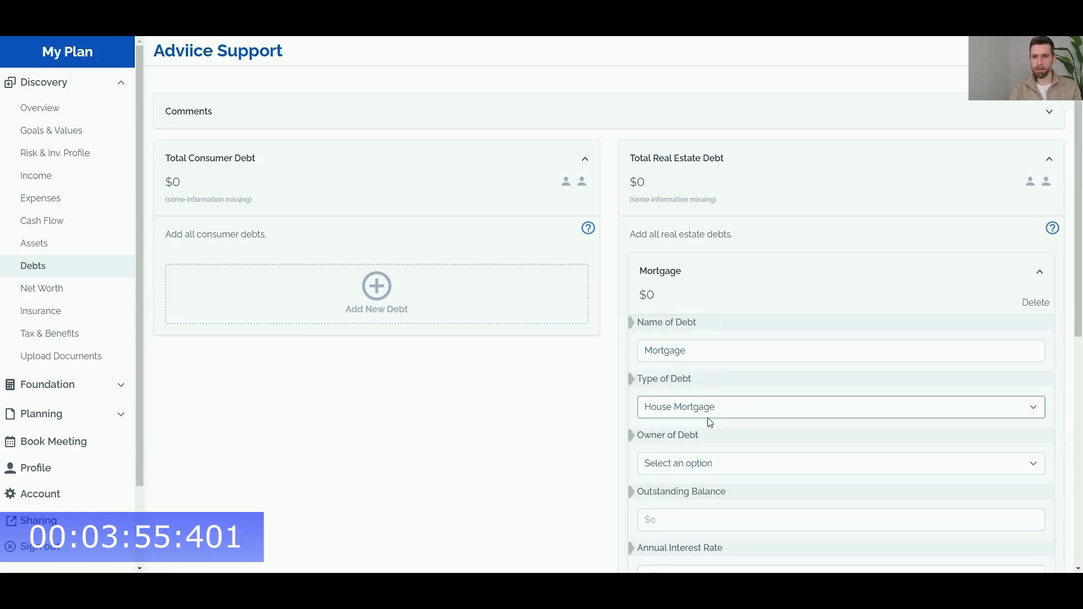
{"action": "left_click", "coordinate": [687, 466]}
{"action": "left_click", "coordinate": [670, 511]}
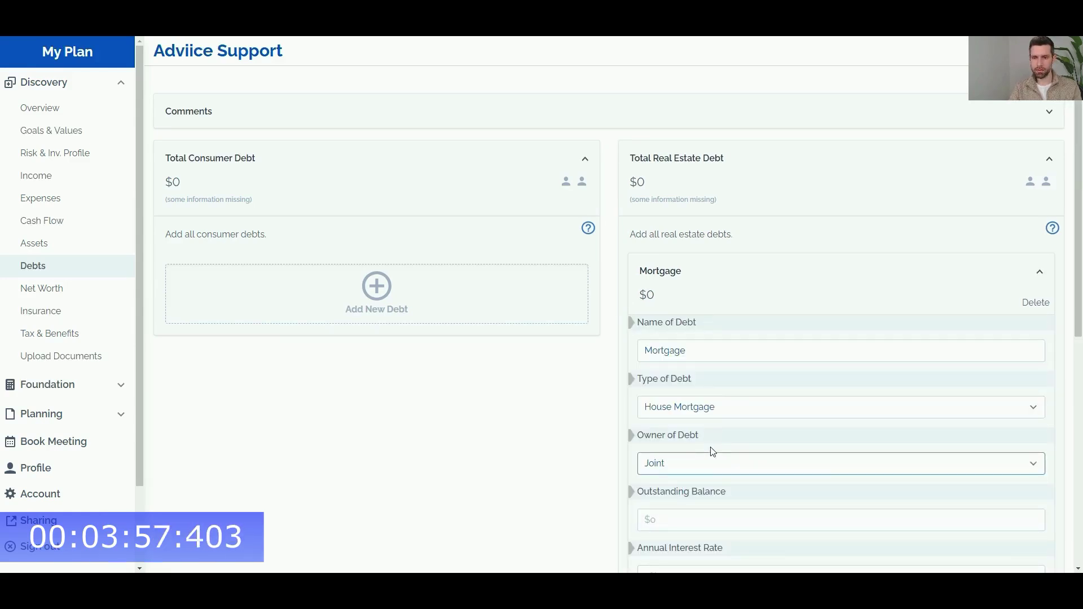
Give the mortgage a $64,000 outstanding balance, a 4% annual interest rate and monthly payments of $1,700
{"action": "scroll", "coordinate": [705, 435], "scroll_direction": "down", "scroll_amount": 3}
{"action": "left_click", "coordinate": [679, 337]}
{"action": "type", "text": "64000"}
{"action": "left_click", "coordinate": [676, 390]}
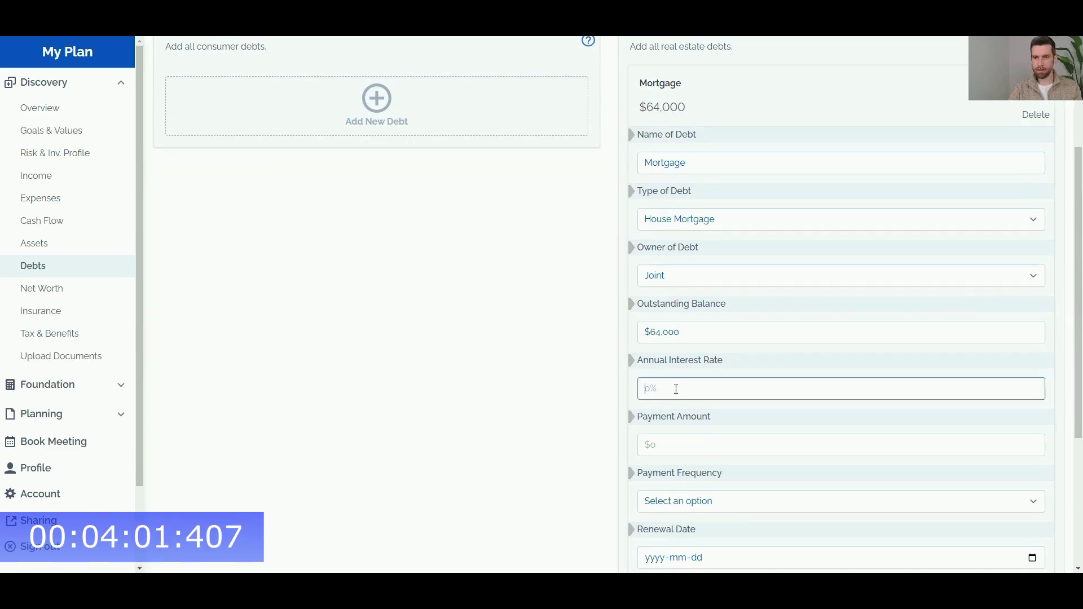
{"action": "type", "text": "4"}
{"action": "key", "text": "Tab"}
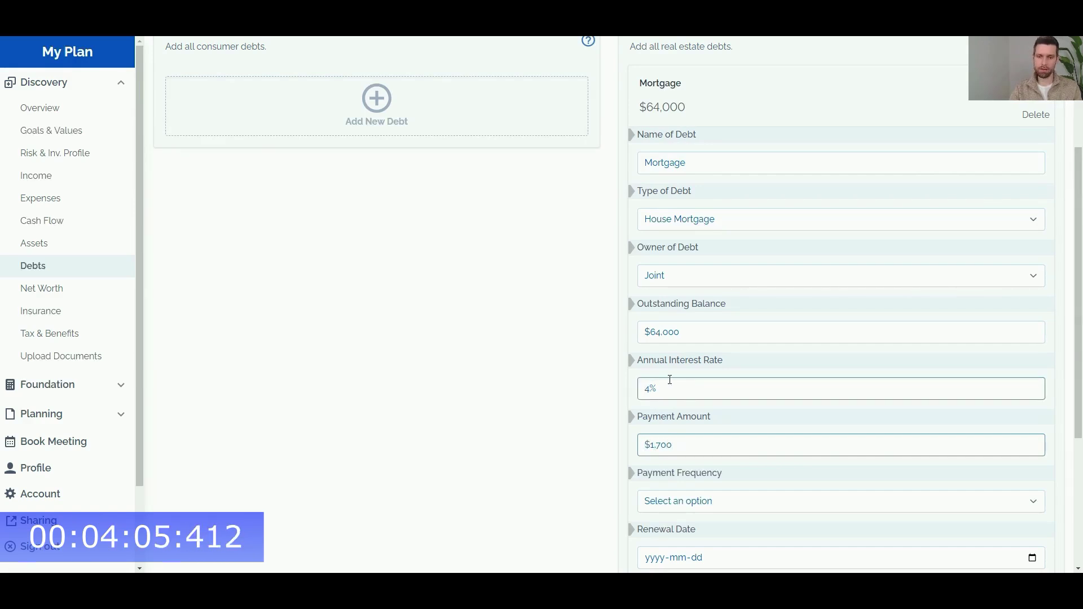
{"action": "left_click", "coordinate": [656, 501]}
{"action": "left_click", "coordinate": [672, 467]}
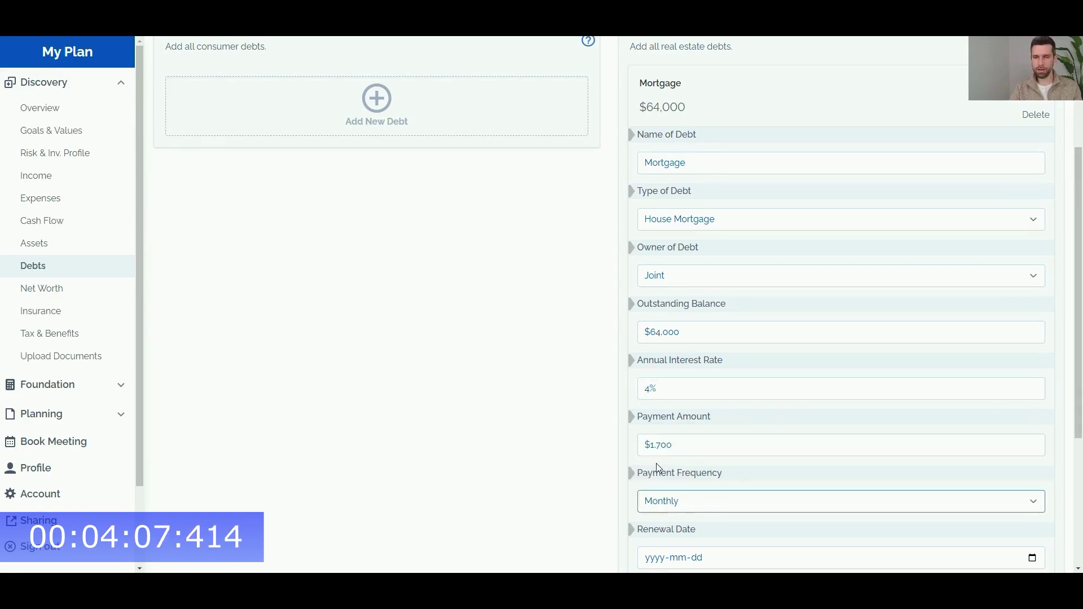
{"action": "left_click", "coordinate": [614, 462]}
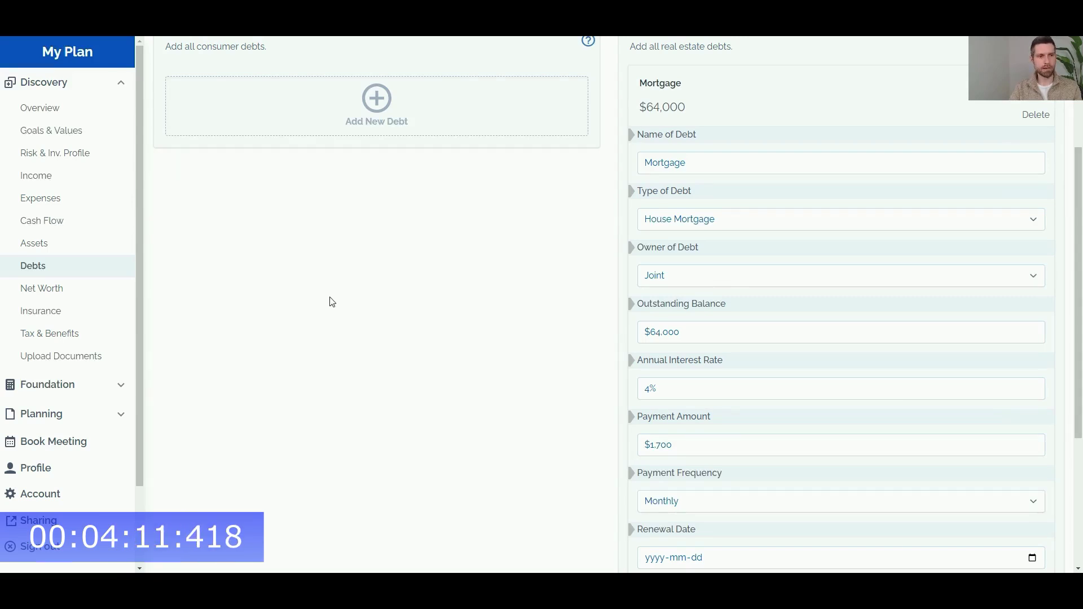
In the Tax & Benefits discovery section, set the first client's defined benefit pension to start at age 58 with a $35,000 annual pre-65 benefit
{"action": "left_click", "coordinate": [65, 335]}
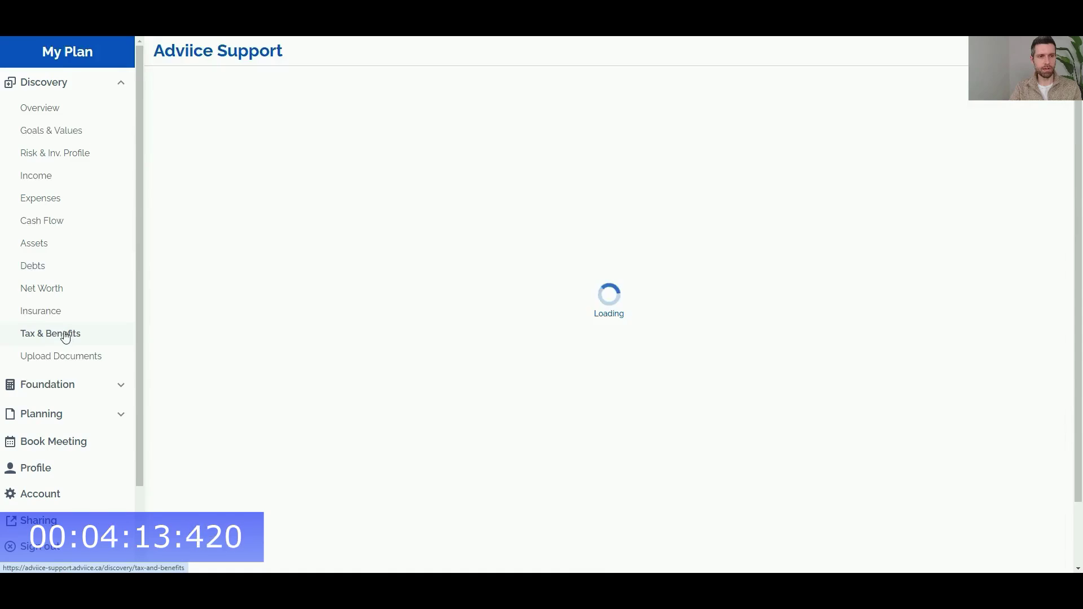
{"action": "scroll", "coordinate": [603, 381], "scroll_direction": "down", "scroll_amount": 3}
{"action": "scroll", "coordinate": [603, 381], "scroll_direction": "down", "scroll_amount": 6}
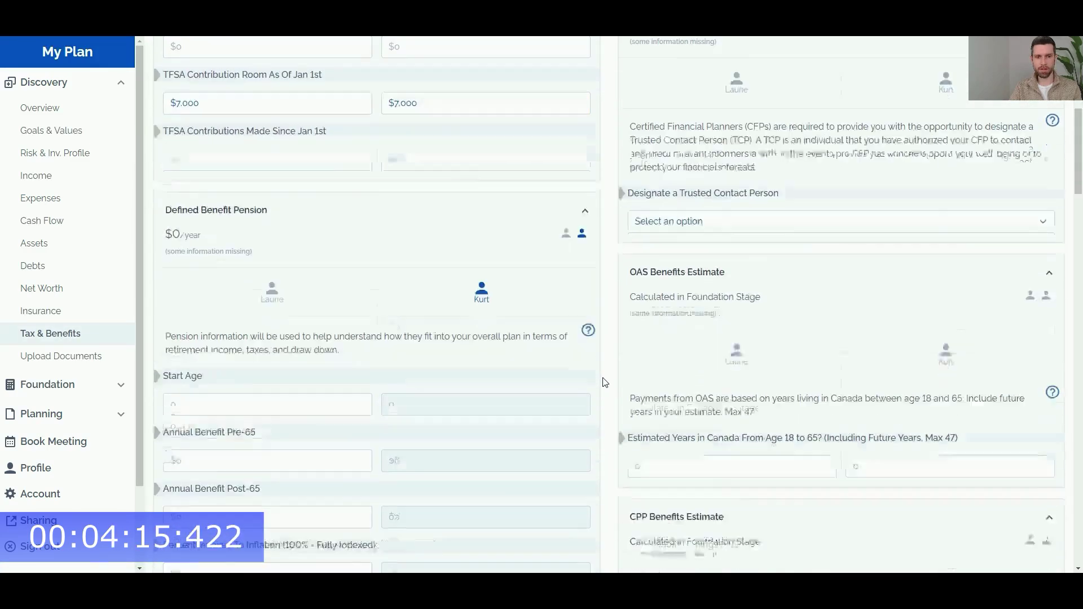
{"action": "left_click", "coordinate": [258, 235]}
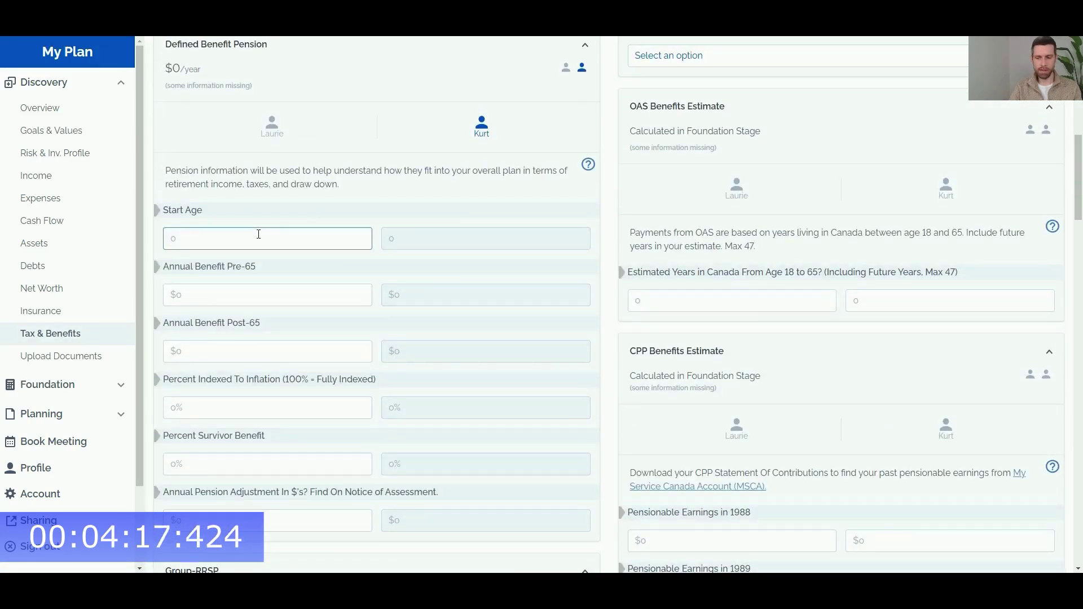
{"action": "type", "text": "58"}
{"action": "left_click", "coordinate": [266, 292]}
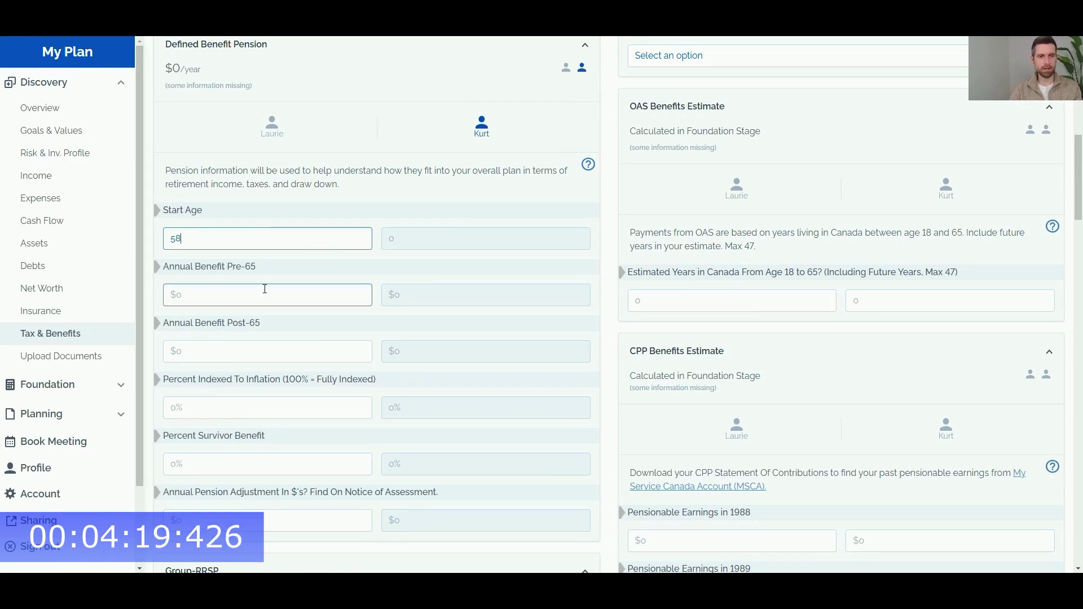
{"action": "type", "text": "350000"}
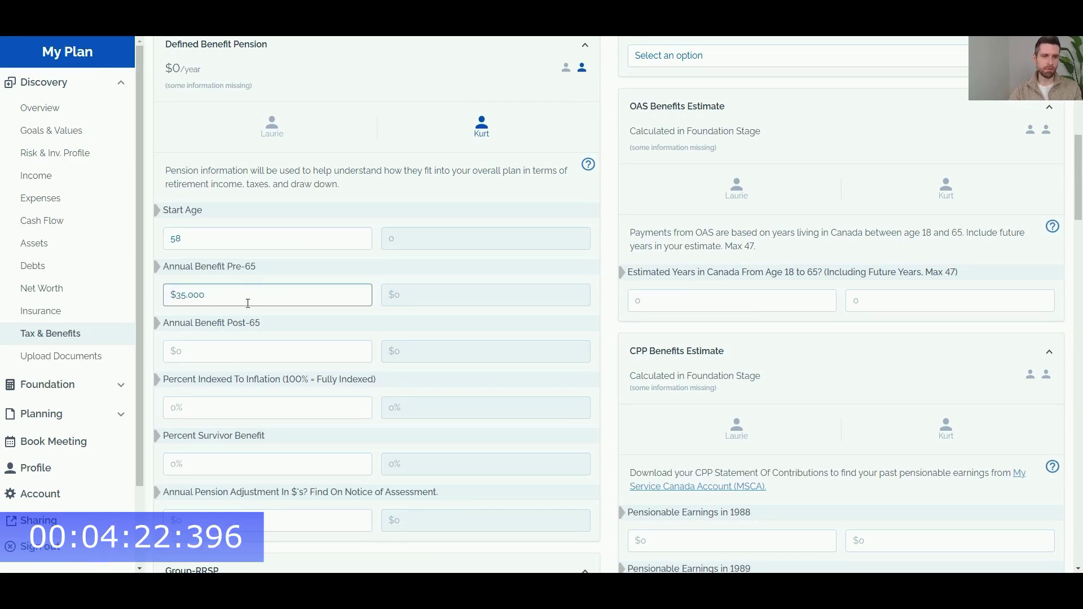
Give the first client's pension a $30,000 annual post-65 benefit, 100% inflation indexing, a 60% survivor benefit and a $12,000 annual pension adjustment
{"action": "left_click", "coordinate": [244, 355]}
{"action": "type", "text": "30,000"}
{"action": "left_click", "coordinate": [252, 407]}
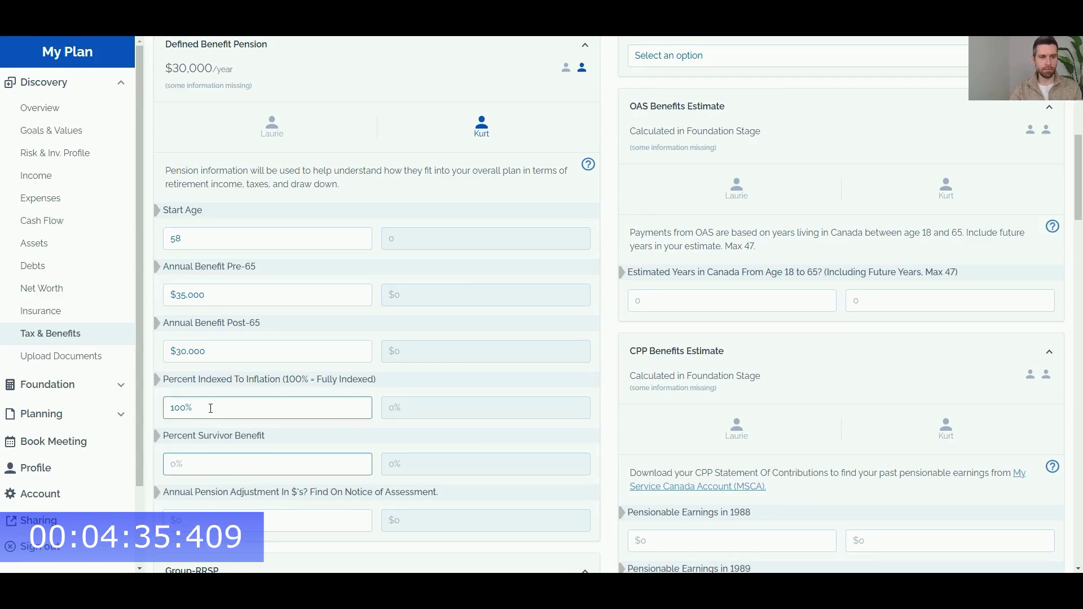
{"action": "left_click", "coordinate": [263, 520]}
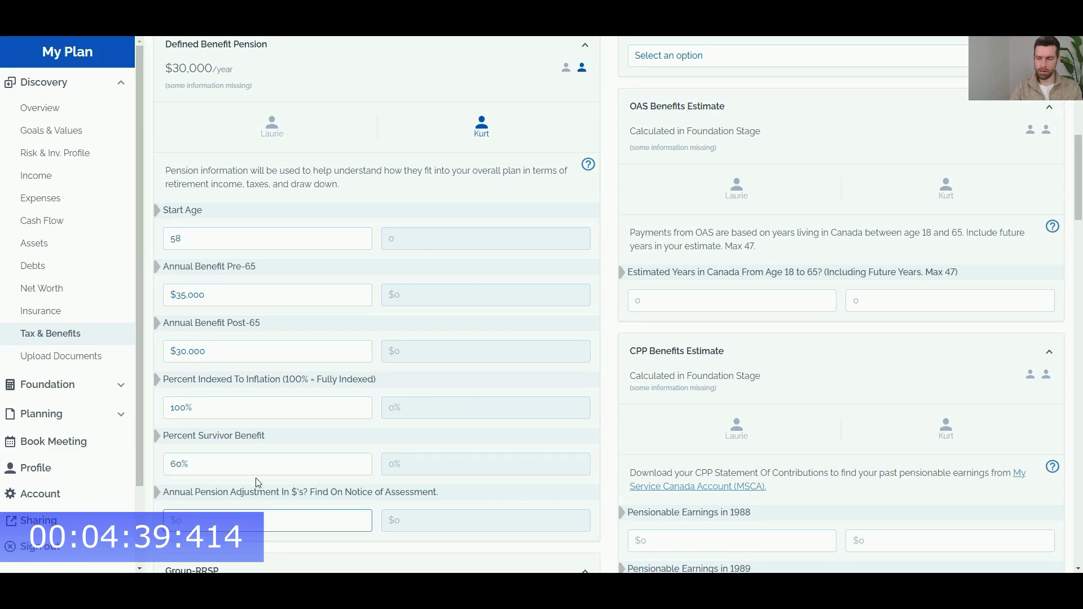
{"action": "left_click", "coordinate": [287, 494]}
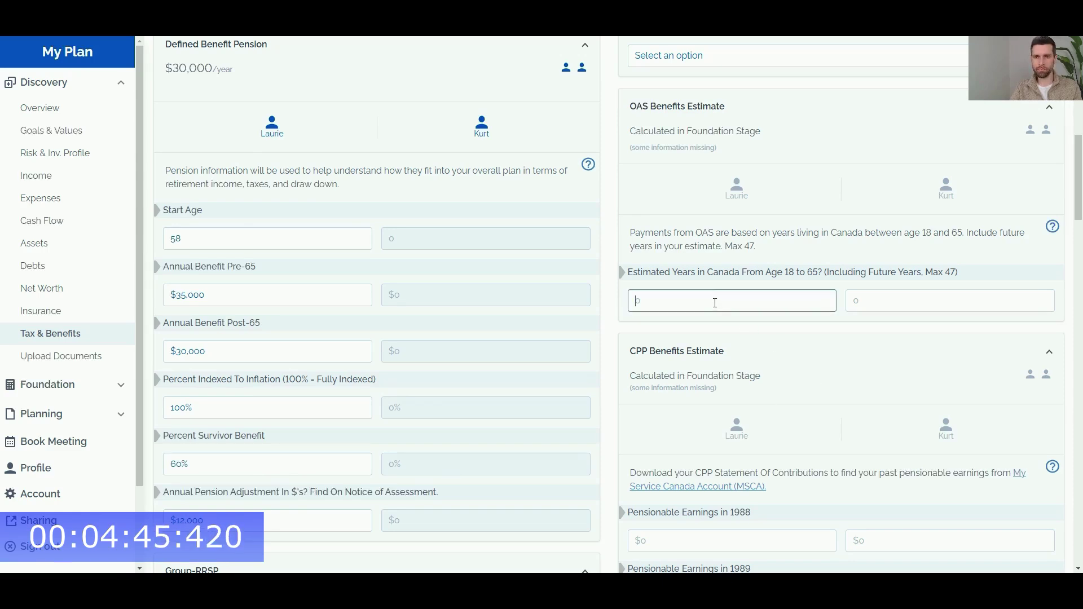
In the OAS Benefits Estimate, set the estimated years in Canada from age 18 to 65 to 47 for both clients
{"action": "type", "text": "47"}
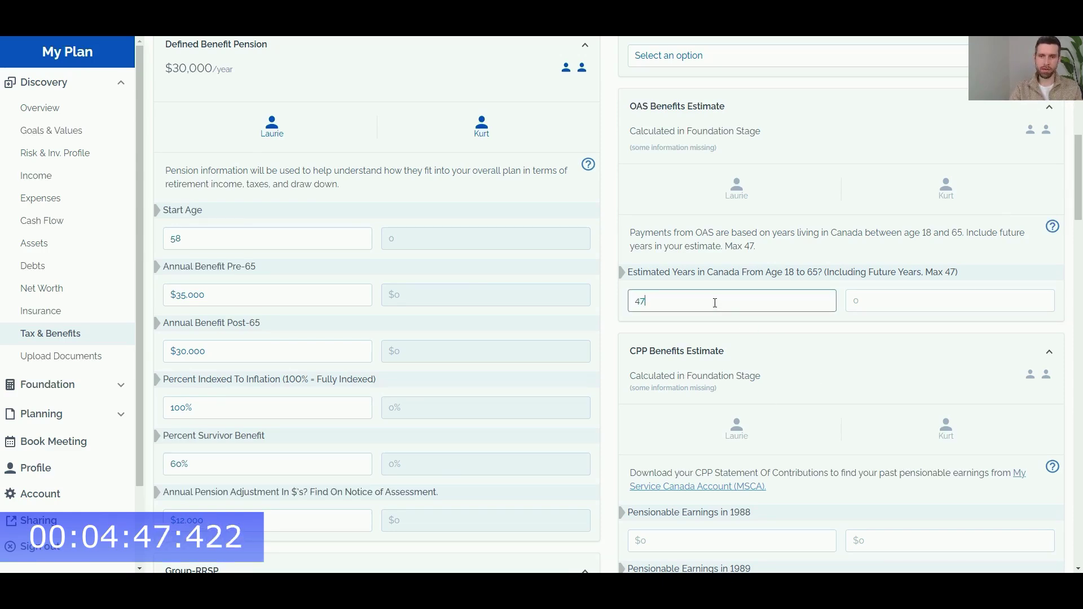
{"action": "left_click", "coordinate": [905, 297]}
{"action": "type", "text": "47"}
{"action": "left_click", "coordinate": [873, 269]}
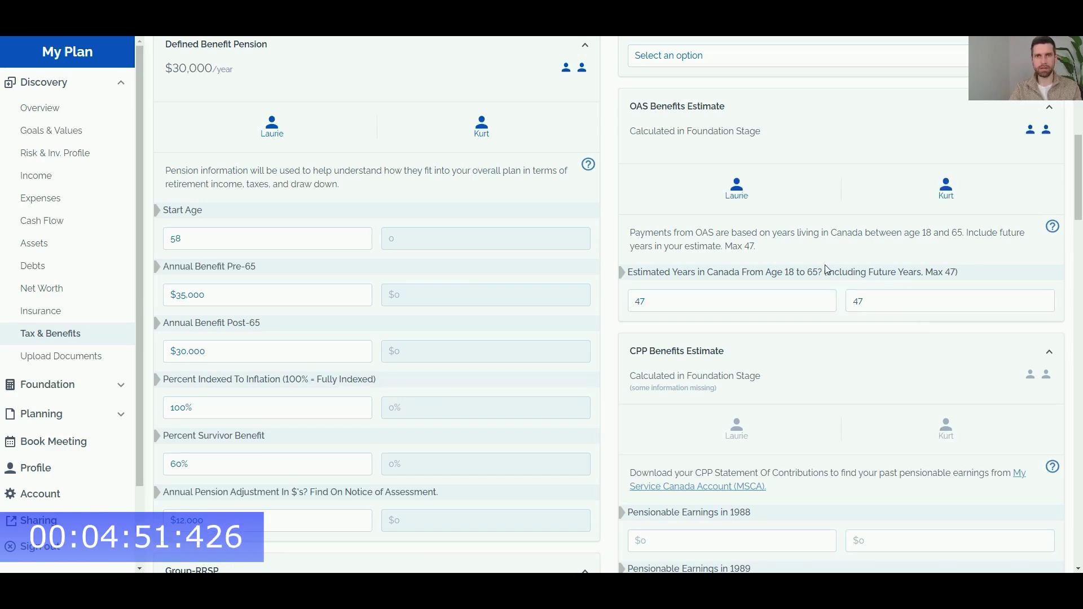
In the CPP Benefits Estimate, set the first client's pensionable earnings in 2025 to $80,000
{"action": "scroll", "coordinate": [803, 265], "scroll_direction": "down", "scroll_amount": 7}
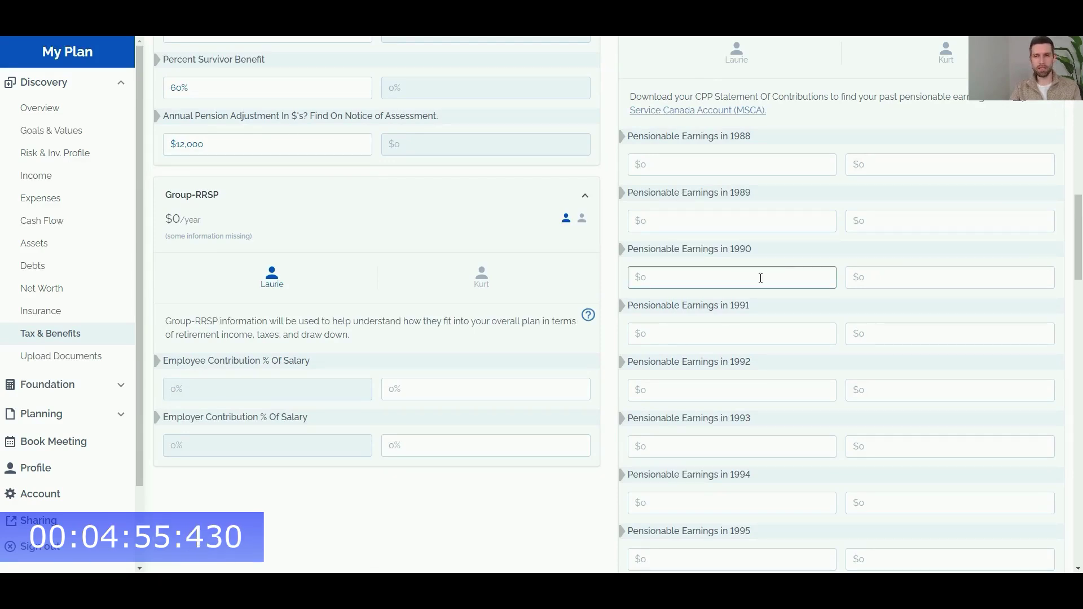
{"action": "scroll", "coordinate": [761, 277], "scroll_direction": "down", "scroll_amount": 20}
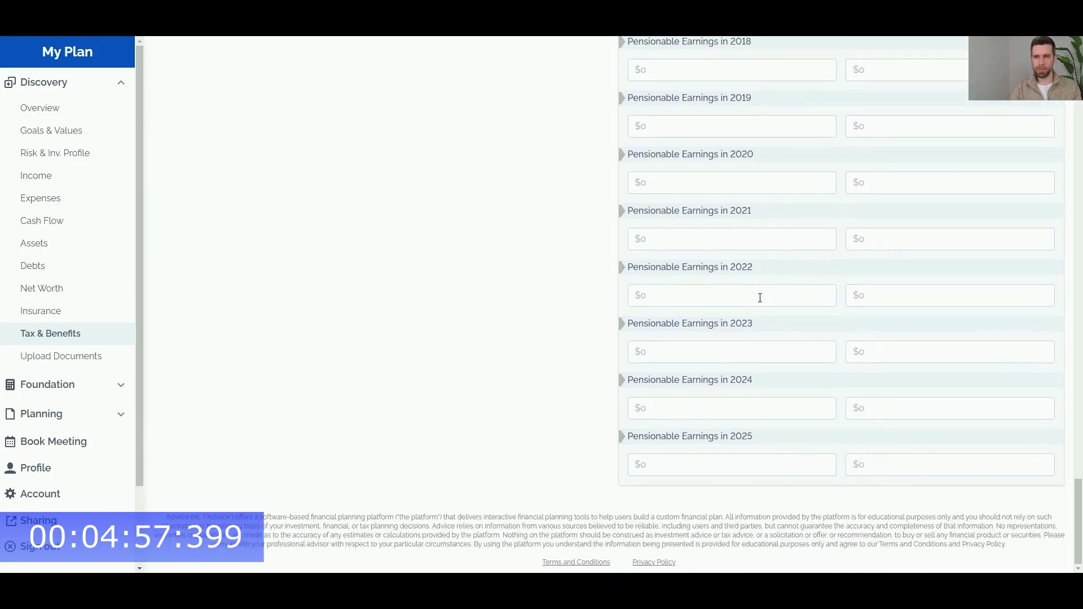
{"action": "left_click", "coordinate": [708, 446]}
{"action": "type", "text": "8000"}
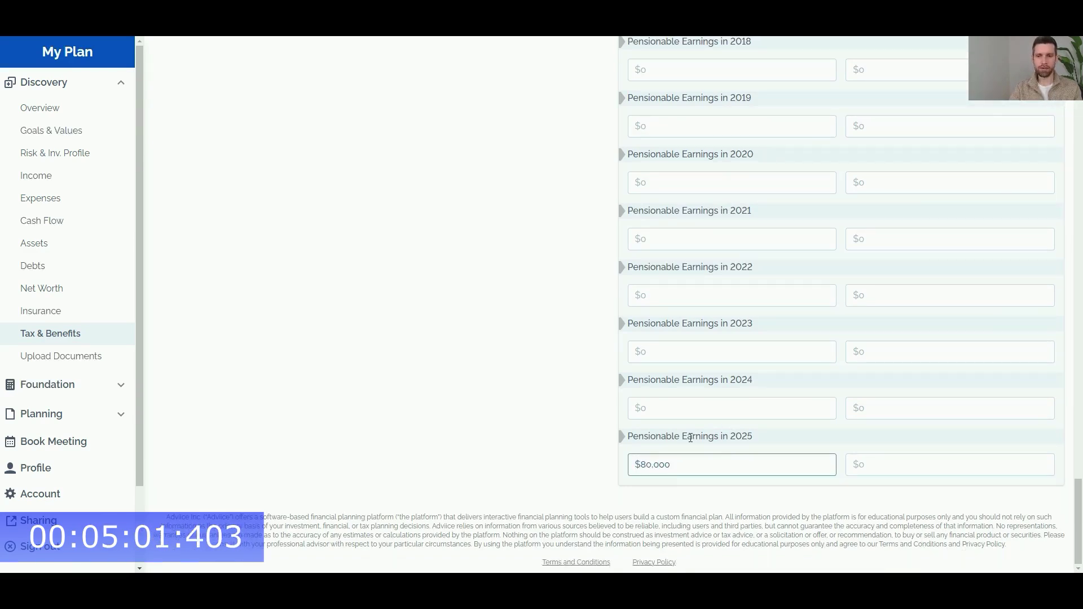
Copy the first client's $80,000 pensionable earnings from 2025 into every year from 2024 back to 2000
{"action": "key", "text": "ctrl+a"}
{"action": "key", "text": "ctrl+c"}
{"action": "left_click", "coordinate": [669, 409]}
{"action": "key", "text": "ctrl+v"}
{"action": "left_click", "coordinate": [666, 355]}
{"action": "key", "text": "ctrl+v"}
{"action": "left_click", "coordinate": [661, 295]}
{"action": "key", "text": "ctrl+v"}
{"action": "left_click", "coordinate": [660, 239]}
{"action": "key", "text": "ctrl+v"}
{"action": "left_click", "coordinate": [661, 169]}
{"action": "key", "text": "ctrl+v"}
{"action": "left_click", "coordinate": [665, 127]}
{"action": "key", "text": "ctrl+v"}
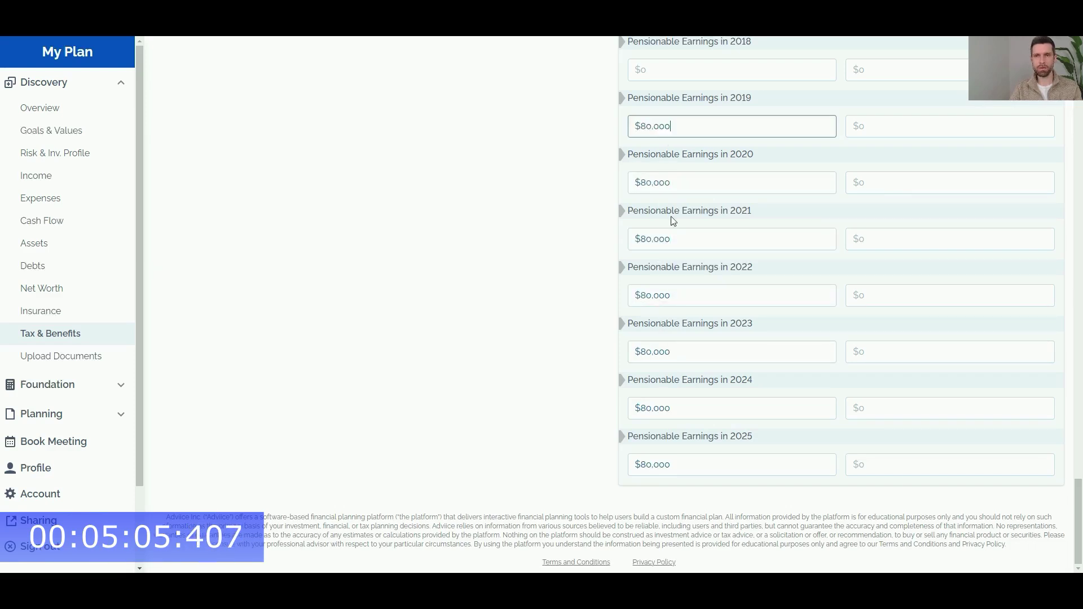
{"action": "scroll", "coordinate": [666, 169], "scroll_direction": "up", "scroll_amount": 3}
{"action": "left_click", "coordinate": [665, 254]}
{"action": "key", "text": "ctrl+v"}
{"action": "left_click", "coordinate": [665, 198]}
{"action": "key", "text": "ctrl+v"}
{"action": "left_click", "coordinate": [666, 116]}
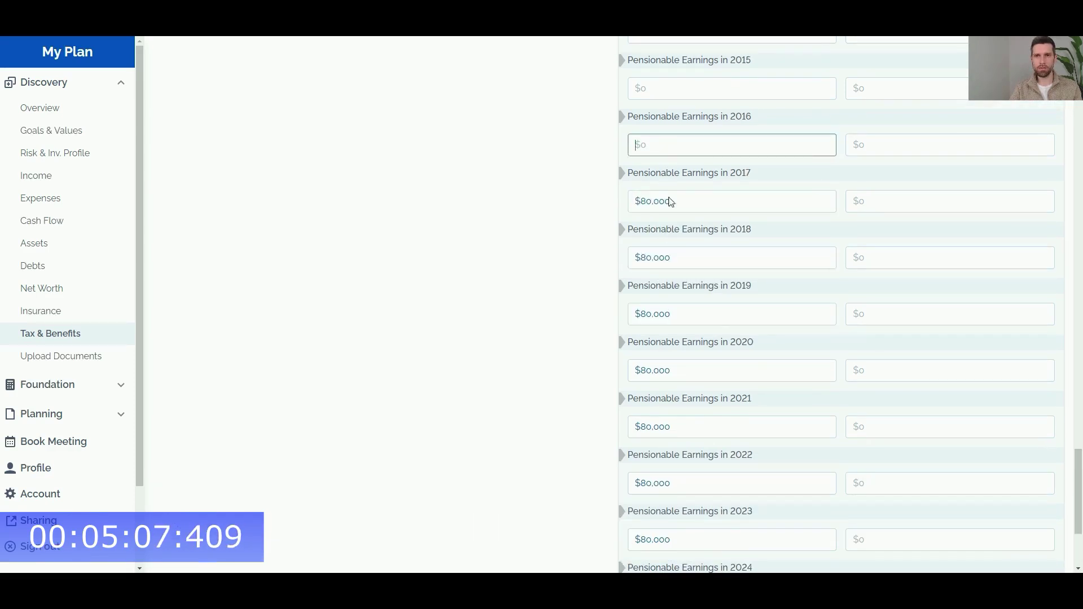
{"action": "key", "text": "ctrl+v"}
{"action": "scroll", "coordinate": [666, 116], "scroll_direction": "up", "scroll_amount": 3}
{"action": "left_click", "coordinate": [667, 246]}
{"action": "key", "text": "ctrl+v"}
{"action": "left_click", "coordinate": [667, 188]}
{"action": "key", "text": "ctrl+v"}
{"action": "left_click", "coordinate": [665, 164]}
{"action": "key", "text": "ctrl+v"}
{"action": "left_click", "coordinate": [663, 113]}
{"action": "key", "text": "ctrl+v"}
{"action": "scroll", "coordinate": [669, 214], "scroll_direction": "up", "scroll_amount": 3}
{"action": "left_click", "coordinate": [669, 236]}
{"action": "key", "text": "ctrl+v"}
{"action": "left_click", "coordinate": [666, 182]}
{"action": "key", "text": "ctrl+v"}
{"action": "left_click", "coordinate": [666, 127]}
{"action": "key", "text": "ctrl+v"}
{"action": "scroll", "coordinate": [667, 223], "scroll_direction": "up", "scroll_amount": 3}
{"action": "left_click", "coordinate": [666, 248]}
{"action": "key", "text": "ctrl+v"}
{"action": "left_click", "coordinate": [668, 202]}
{"action": "key", "text": "ctrl+v"}
{"action": "left_click", "coordinate": [667, 148]}
{"action": "key", "text": "ctrl+v"}
{"action": "scroll", "coordinate": [680, 259], "scroll_direction": "up", "scroll_amount": 3}
{"action": "left_click", "coordinate": [673, 279]}
{"action": "key", "text": "ctrl+v"}
{"action": "left_click", "coordinate": [677, 220]}
{"action": "key", "text": "ctrl+v"}
{"action": "left_click", "coordinate": [675, 164]}
{"action": "key", "text": "ctrl+v"}
{"action": "left_click", "coordinate": [672, 110]}
{"action": "key", "text": "ctrl+v"}
{"action": "scroll", "coordinate": [680, 242], "scroll_direction": "up", "scroll_amount": 3}
{"action": "left_click", "coordinate": [680, 240]}
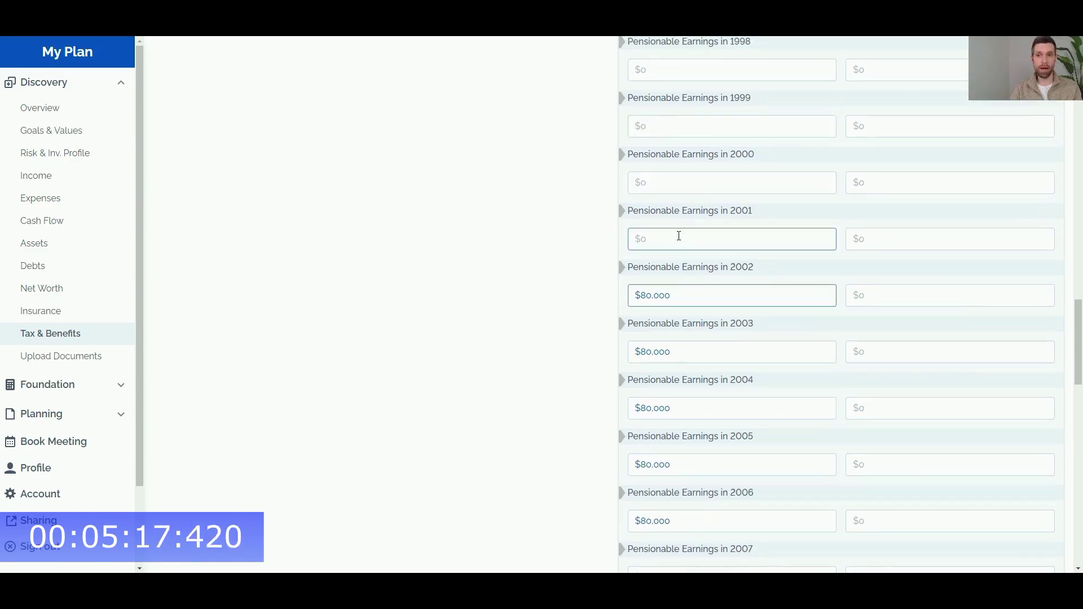
{"action": "key", "text": "ctrl+v"}
{"action": "left_click", "coordinate": [690, 183]}
{"action": "key", "text": "ctrl+v"}
Set the second client's pensionable earnings in 2025 to $118,000
{"action": "scroll", "coordinate": [773, 295], "scroll_direction": "down", "scroll_amount": 20}
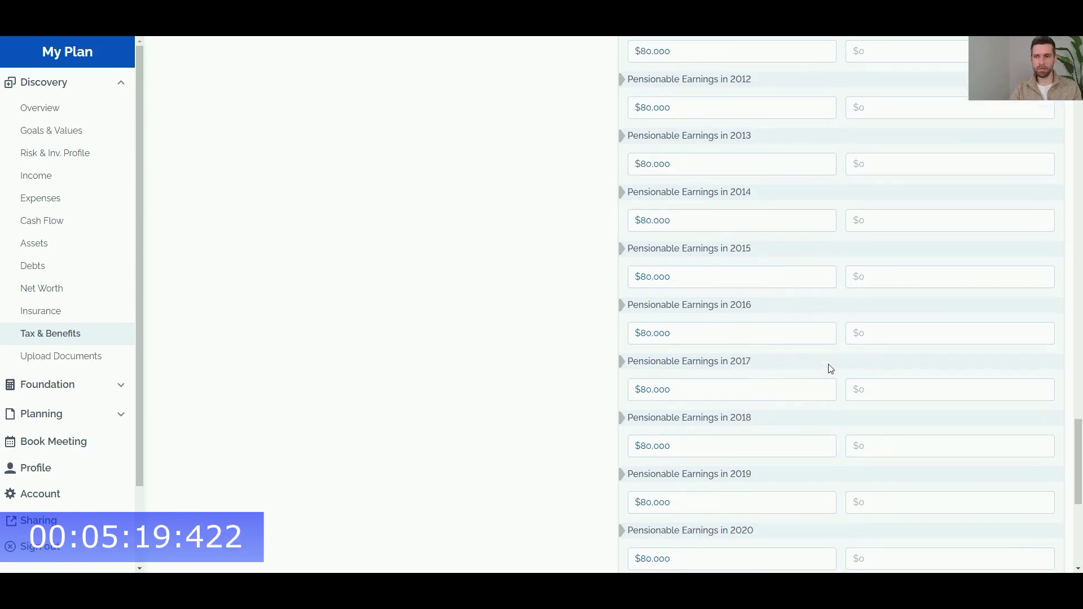
{"action": "left_click", "coordinate": [887, 464]}
{"action": "type", "text": "1"}
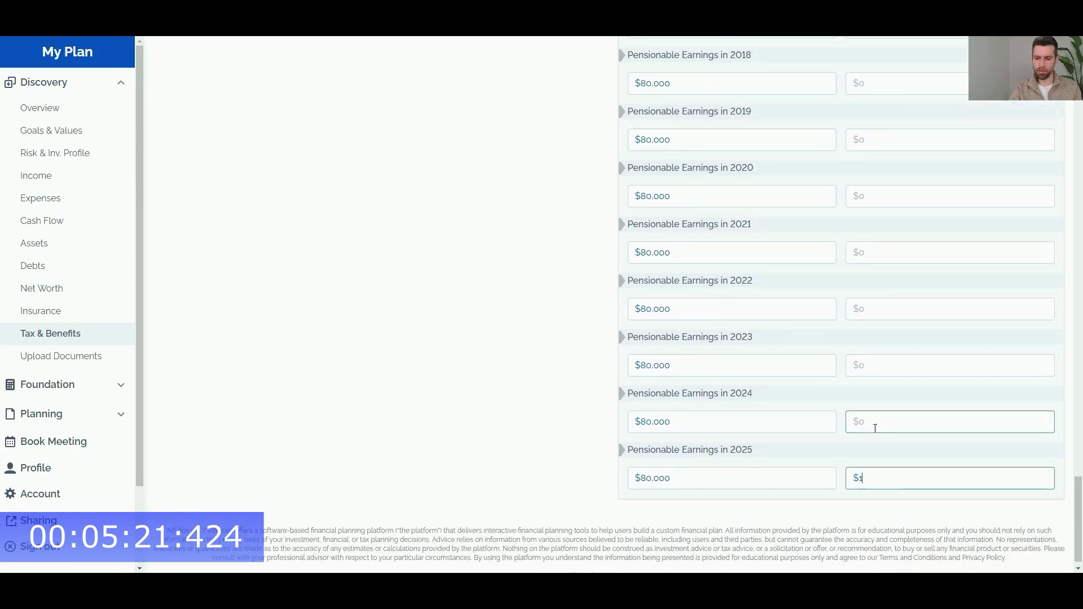
{"action": "type", "text": "18,000"}
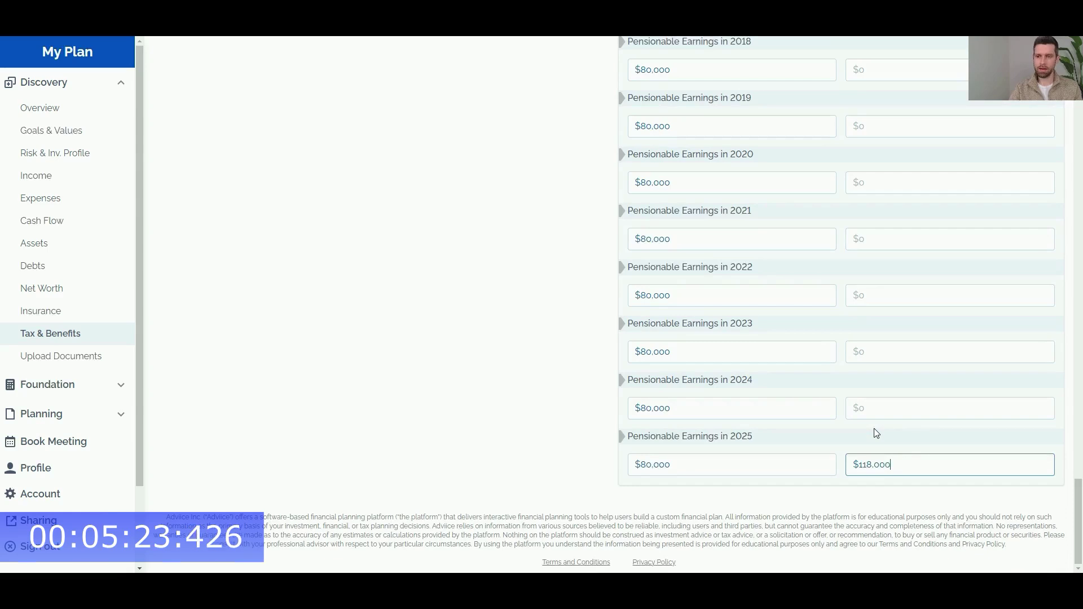
Copy the second client's $118,000 pensionable earnings from 2025 into every year from 2024 back to 2000
{"action": "left_click_drag", "start_coordinate": [902, 459], "coordinate": [849, 463]}
{"action": "key", "text": "ctrl+c"}
{"action": "left_click", "coordinate": [866, 400]}
{"action": "key", "text": "ctrl+v"}
{"action": "left_click", "coordinate": [873, 347]}
{"action": "key", "text": "ctrl+v"}
{"action": "left_click", "coordinate": [868, 293]}
{"action": "key", "text": "ctrl+v"}
{"action": "left_click", "coordinate": [854, 239]}
{"action": "key", "text": "ctrl+v"}
{"action": "left_click", "coordinate": [878, 179]}
{"action": "key", "text": "ctrl+v"}
{"action": "left_click", "coordinate": [876, 131]}
{"action": "key", "text": "ctrl+v"}
{"action": "scroll", "coordinate": [885, 230], "scroll_direction": "up", "scroll_amount": 3}
{"action": "left_click", "coordinate": [885, 258]}
{"action": "key", "text": "ctrl+v"}
{"action": "left_click", "coordinate": [882, 206]}
{"action": "key", "text": "ctrl+v"}
{"action": "left_click", "coordinate": [876, 143]}
{"action": "key", "text": "ctrl+v"}
{"action": "scroll", "coordinate": [878, 249], "scroll_direction": "up", "scroll_amount": 3}
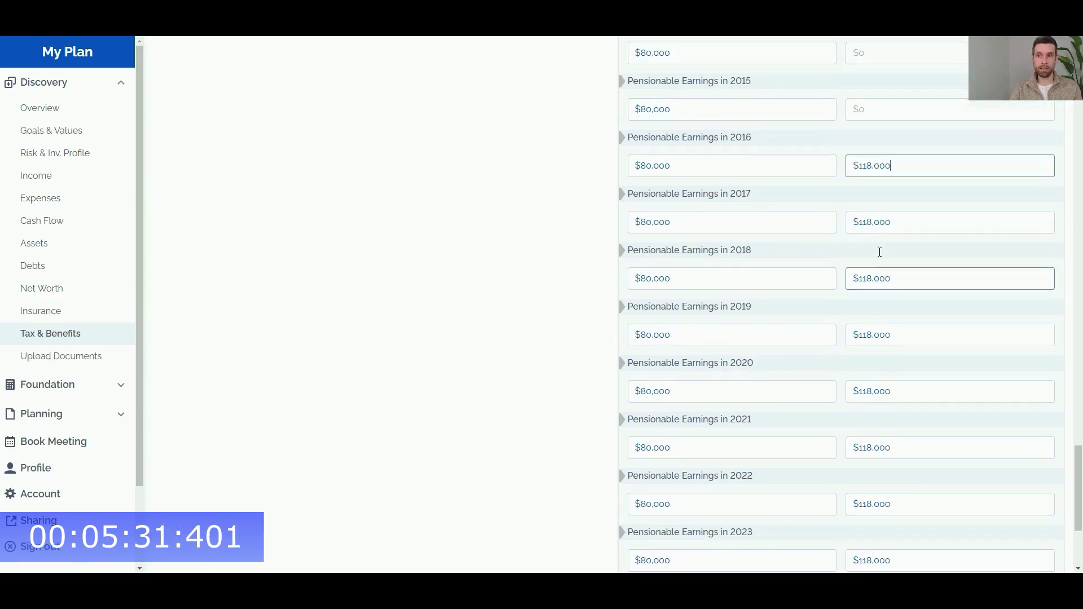
{"action": "left_click", "coordinate": [876, 240]}
{"action": "key", "text": "ctrl+v"}
{"action": "left_click", "coordinate": [880, 189]}
{"action": "key", "text": "ctrl+v"}
{"action": "left_click", "coordinate": [879, 165]}
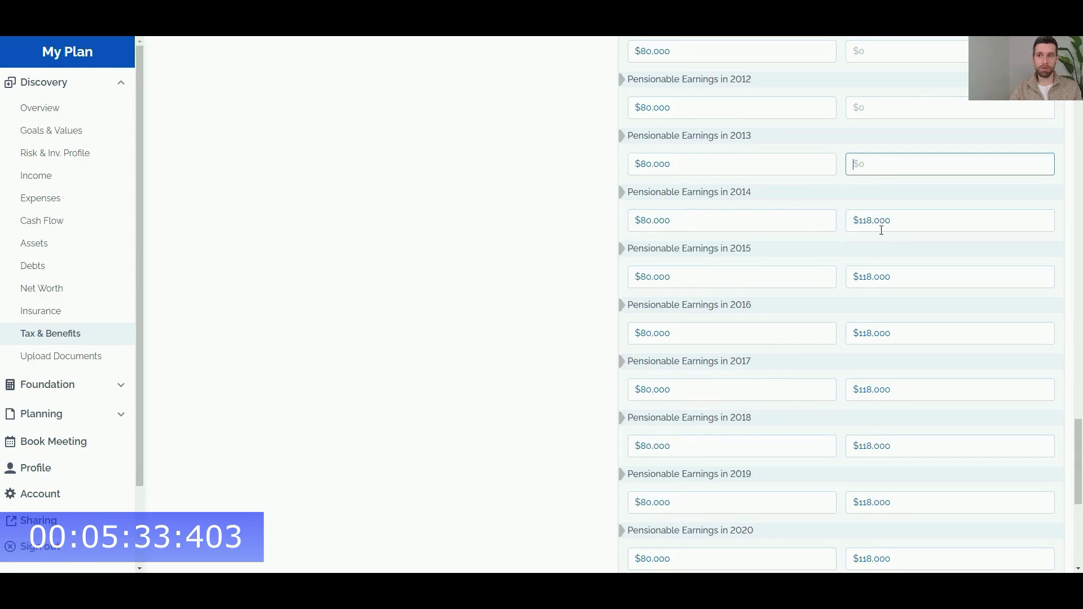
{"action": "key", "text": "ctrl+v"}
{"action": "scroll", "coordinate": [880, 237], "scroll_direction": "up", "scroll_amount": 3}
{"action": "left_click", "coordinate": [878, 295]}
{"action": "key", "text": "ctrl+v"}
{"action": "left_click", "coordinate": [887, 242]}
{"action": "key", "text": "ctrl+v"}
{"action": "left_click", "coordinate": [885, 182]}
{"action": "key", "text": "ctrl+v"}
{"action": "left_click", "coordinate": [878, 125]}
{"action": "key", "text": "ctrl+v"}
{"action": "scroll", "coordinate": [881, 237], "scroll_direction": "up", "scroll_amount": 3}
{"action": "left_click", "coordinate": [880, 251]}
{"action": "key", "text": "ctrl+v"}
{"action": "left_click", "coordinate": [877, 194]}
{"action": "key", "text": "ctrl+v"}
{"action": "left_click", "coordinate": [876, 142]}
{"action": "key", "text": "ctrl+v"}
{"action": "left_click", "coordinate": [882, 84]}
{"action": "key", "text": "ctrl+v"}
{"action": "scroll", "coordinate": [883, 237], "scroll_direction": "up", "scroll_amount": 3}
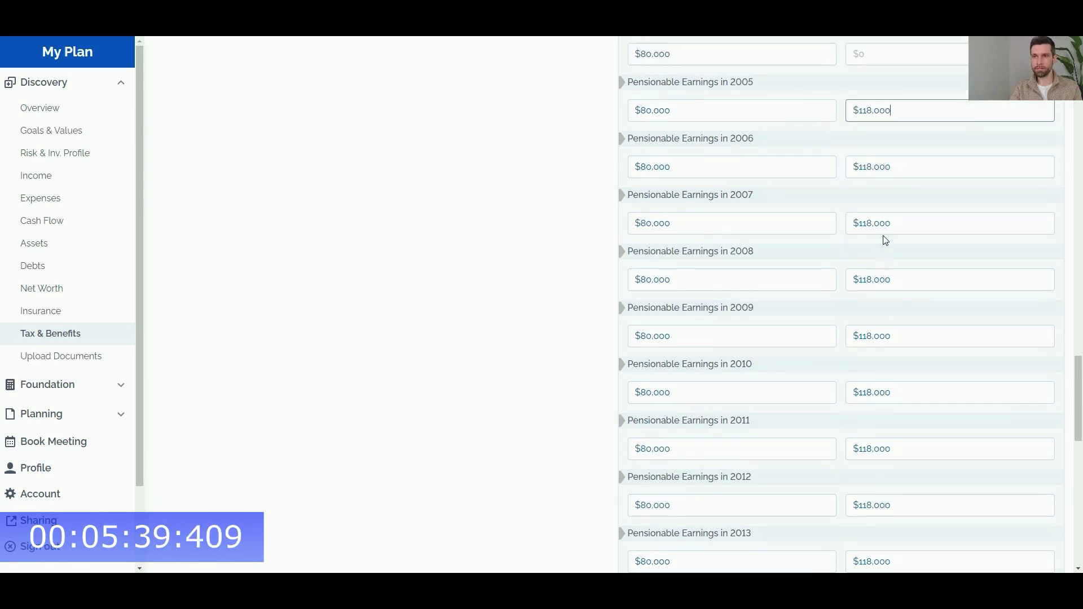
{"action": "left_click", "coordinate": [882, 222]}
{"action": "key", "text": "ctrl+v"}
{"action": "left_click", "coordinate": [879, 170]}
{"action": "key", "text": "ctrl+v"}
{"action": "left_click", "coordinate": [878, 108]}
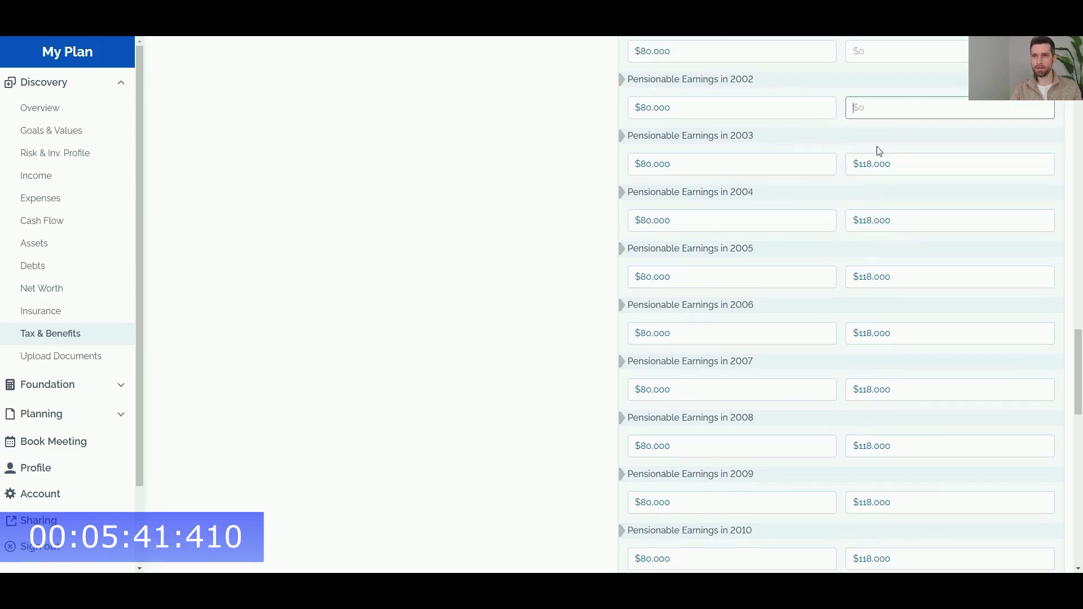
{"action": "key", "text": "ctrl+v"}
{"action": "scroll", "coordinate": [877, 150], "scroll_direction": "up", "scroll_amount": 3}
{"action": "left_click", "coordinate": [881, 184]}
{"action": "key", "text": "ctrl+v"}
{"action": "left_click", "coordinate": [880, 237]}
{"action": "key", "text": "ctrl+v"}
{"action": "left_click", "coordinate": [772, 213]}
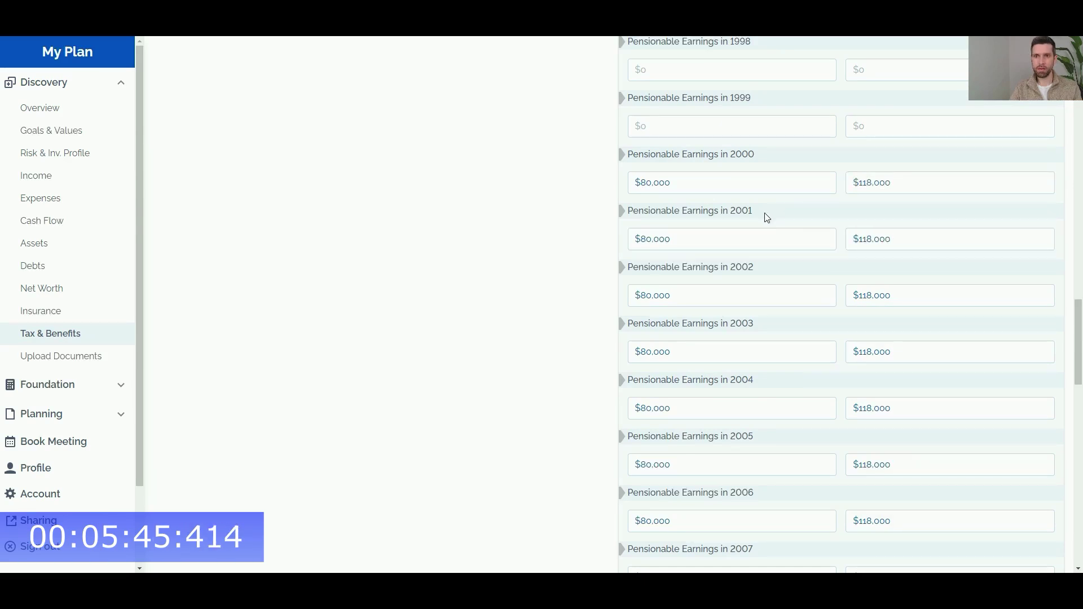
Open the CPP & OAS Estimate in the Foundation stage and examine the first client's annual CPP and OAS amounts at start age 65
{"action": "left_click", "coordinate": [120, 83]}
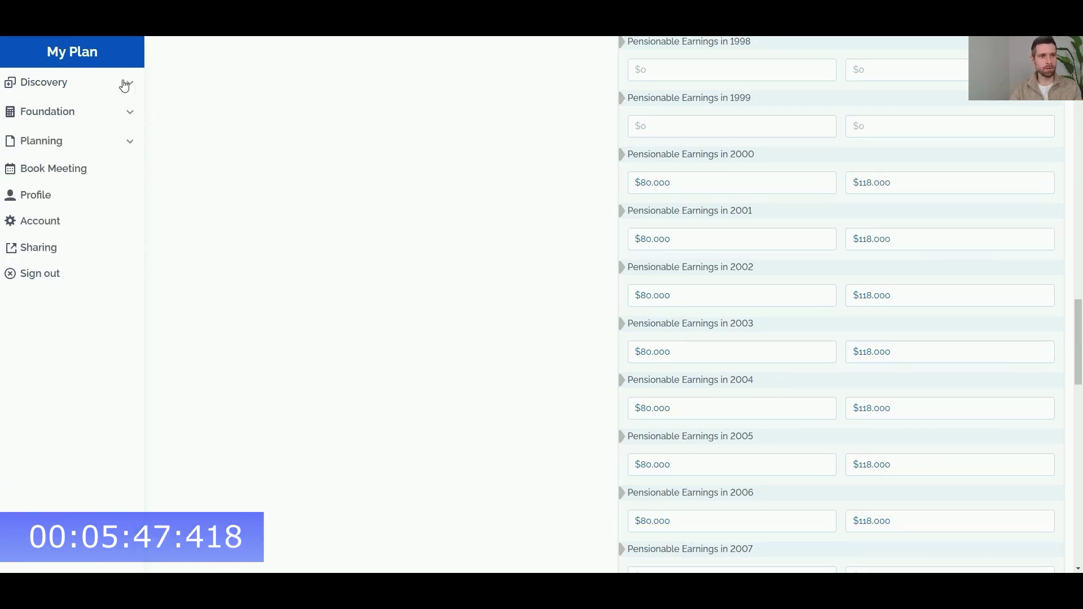
{"action": "left_click", "coordinate": [122, 112]}
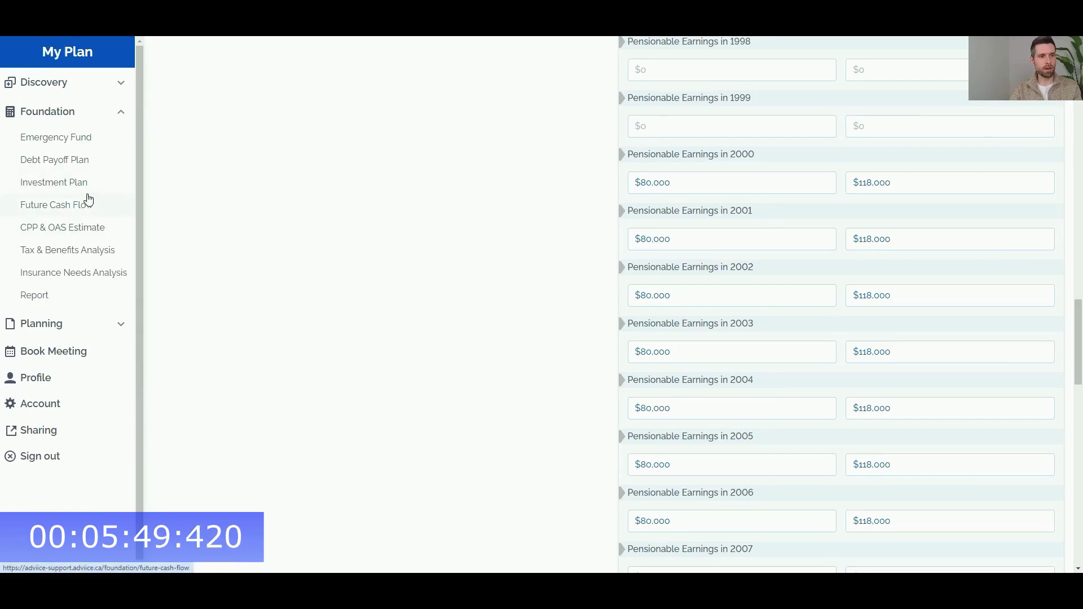
{"action": "left_click", "coordinate": [81, 238]}
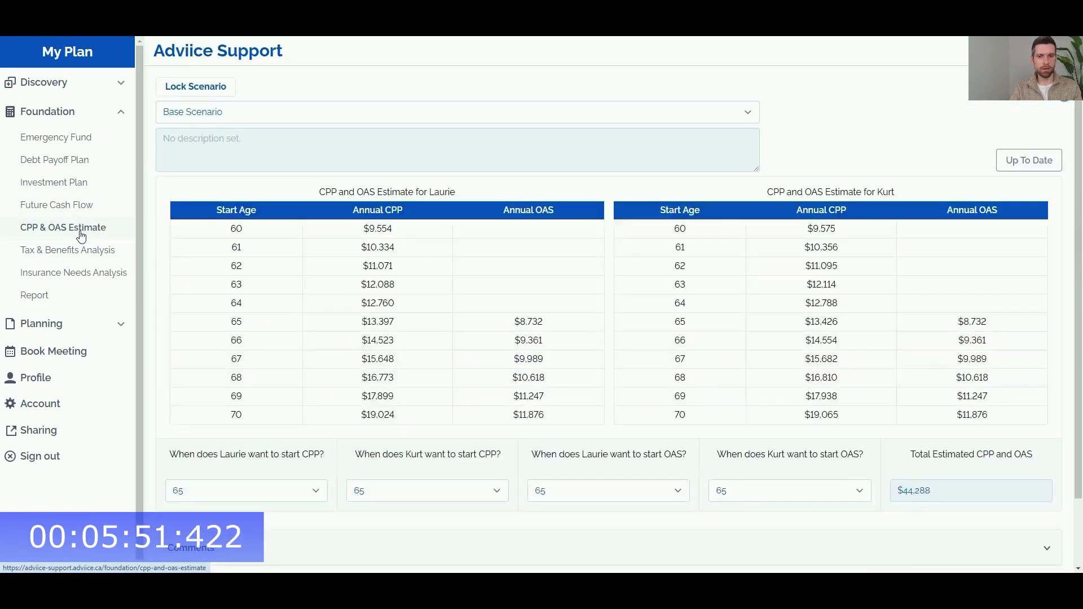
{"action": "left_click_drag", "start_coordinate": [395, 322], "coordinate": [361, 322]}
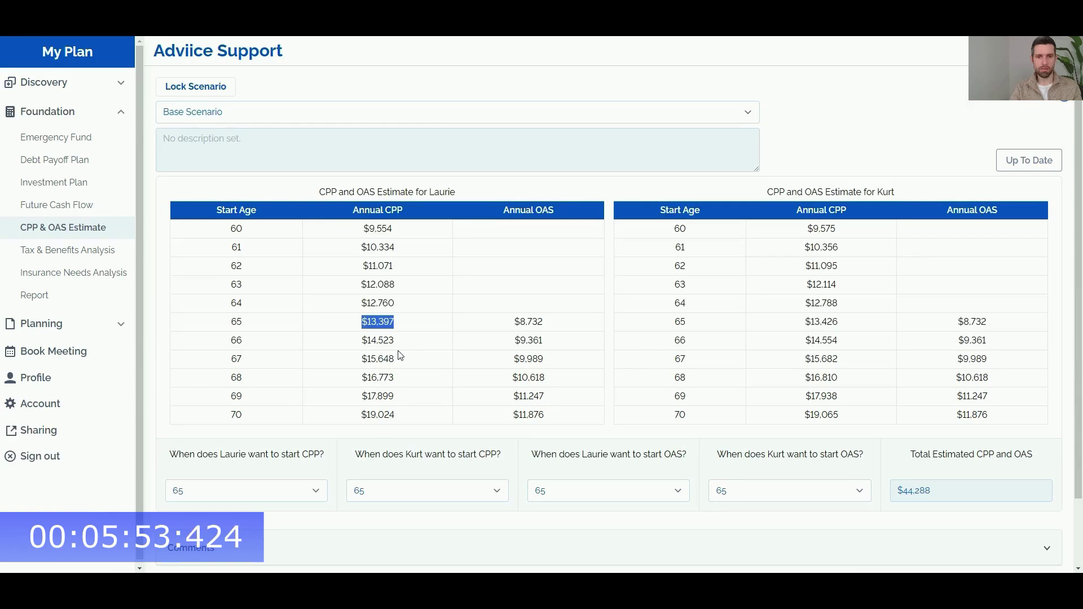
{"action": "left_click_drag", "start_coordinate": [544, 322], "coordinate": [522, 329]}
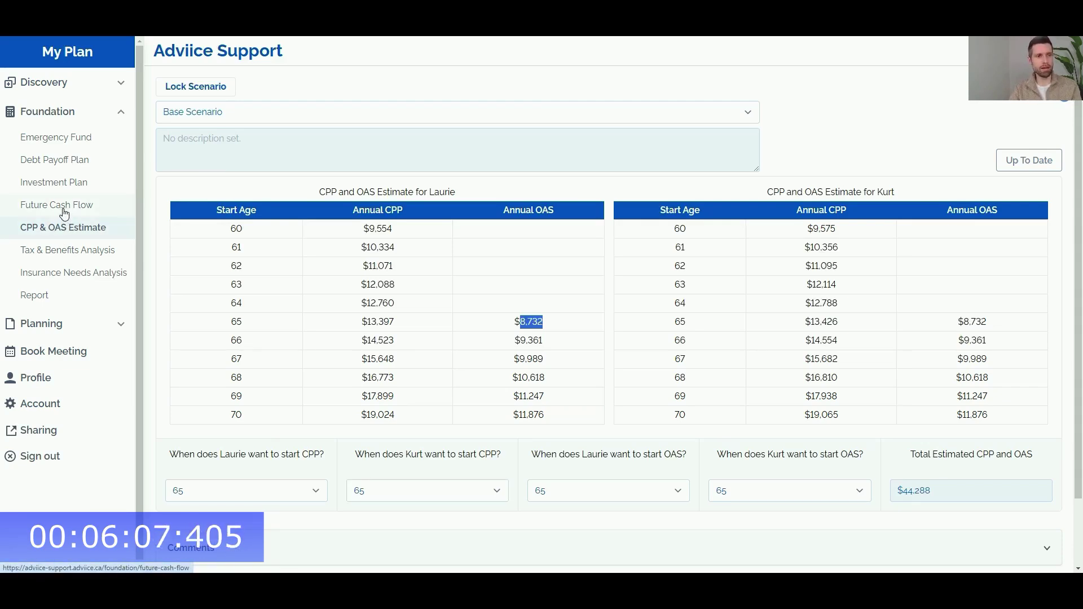
In the Foundation stage's Investment Plan, set the stock return fees to 1.5% for both clients
{"action": "left_click", "coordinate": [64, 190]}
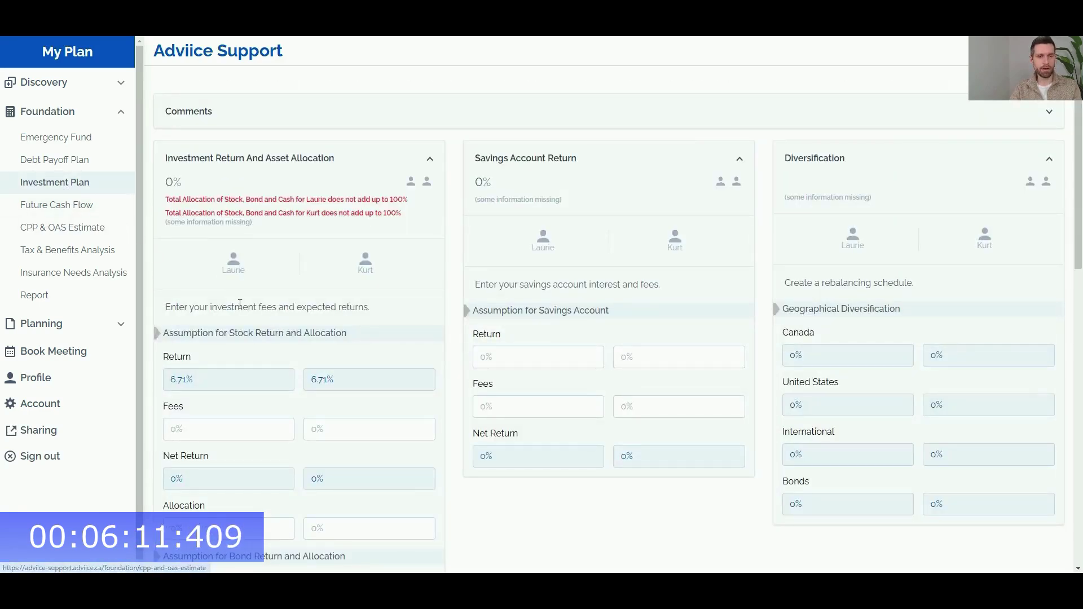
{"action": "scroll", "coordinate": [239, 305], "scroll_direction": "down", "scroll_amount": 3}
{"action": "left_click", "coordinate": [229, 246]}
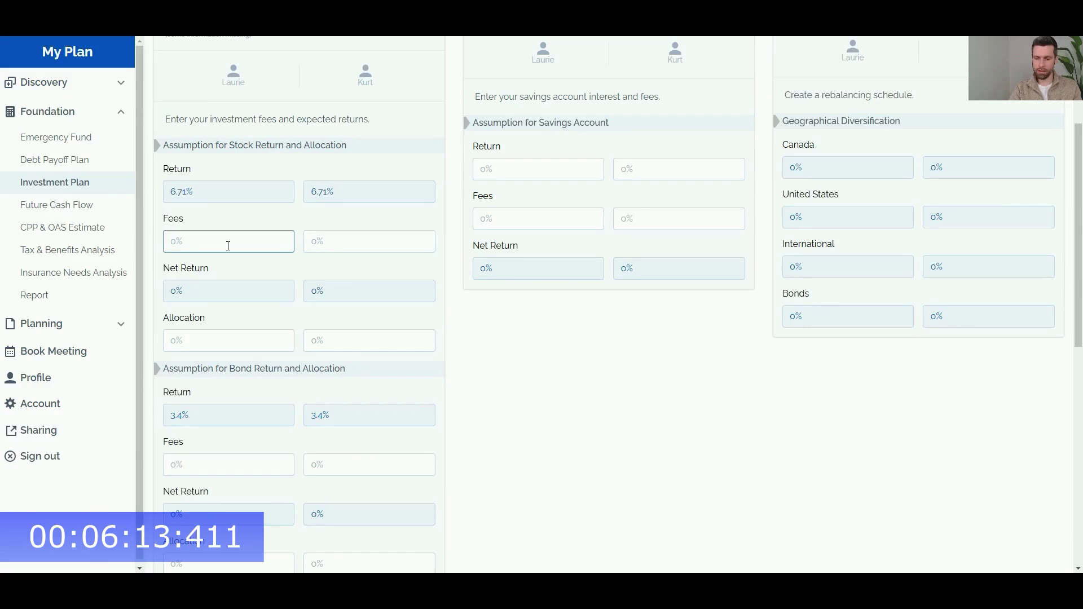
{"action": "type", "text": "1.5"}
{"action": "key", "text": "ctrl+a"}
{"action": "key", "text": "ctrl+c"}
{"action": "left_click", "coordinate": [355, 241]}
{"action": "key", "text": "ctrl+v"}
Set the bond return fees to 1.5% for both clients in the Investment Plan
{"action": "left_click", "coordinate": [344, 463]}
{"action": "key", "text": "ctrl+a"}
{"action": "key", "text": "ctrl+v"}
{"action": "left_click", "coordinate": [186, 466]}
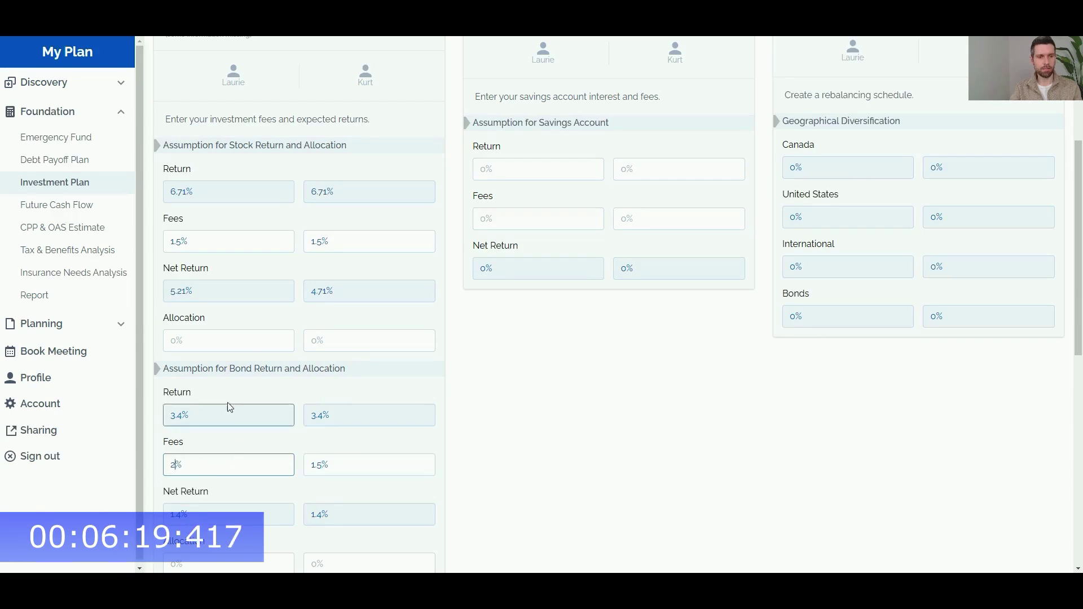
{"action": "key", "text": "ctrl+a"}
{"action": "key", "text": "ctrl+v"}
Set the stock allocation to 70% for both clients
{"action": "left_click", "coordinate": [200, 342]}
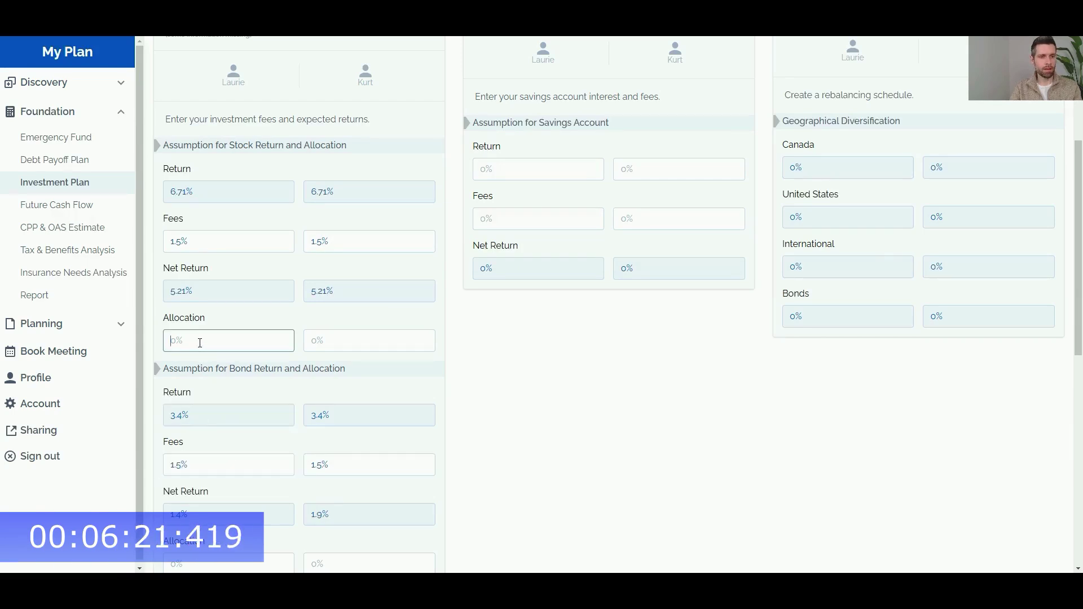
{"action": "type", "text": "70"}
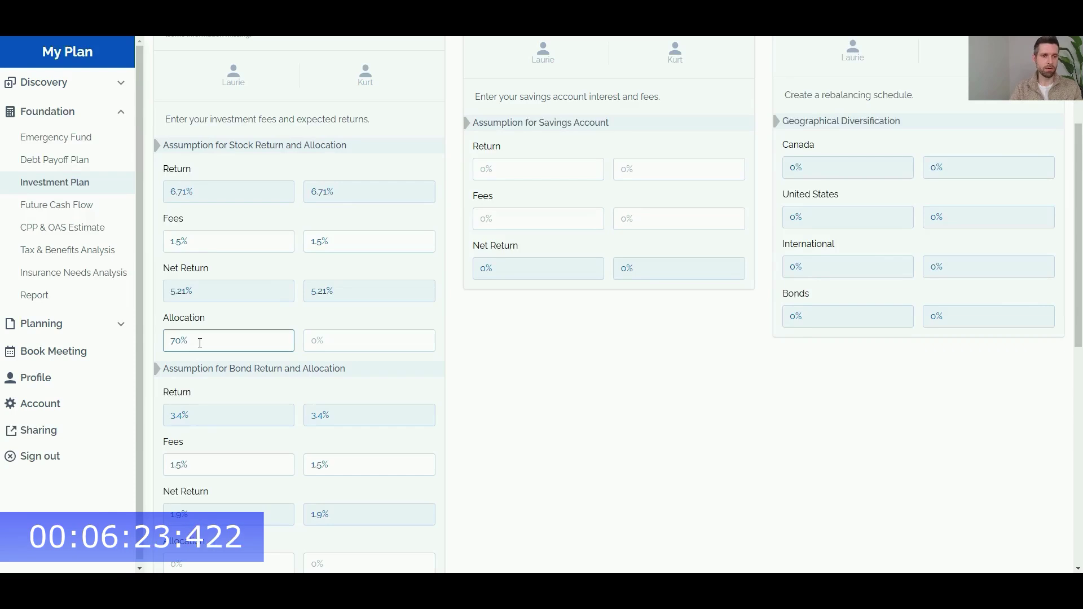
{"action": "key", "text": "ctrl+a"}
{"action": "key", "text": "ctrl+c"}
{"action": "left_click", "coordinate": [333, 346]}
{"action": "key", "text": "ctrl+v"}
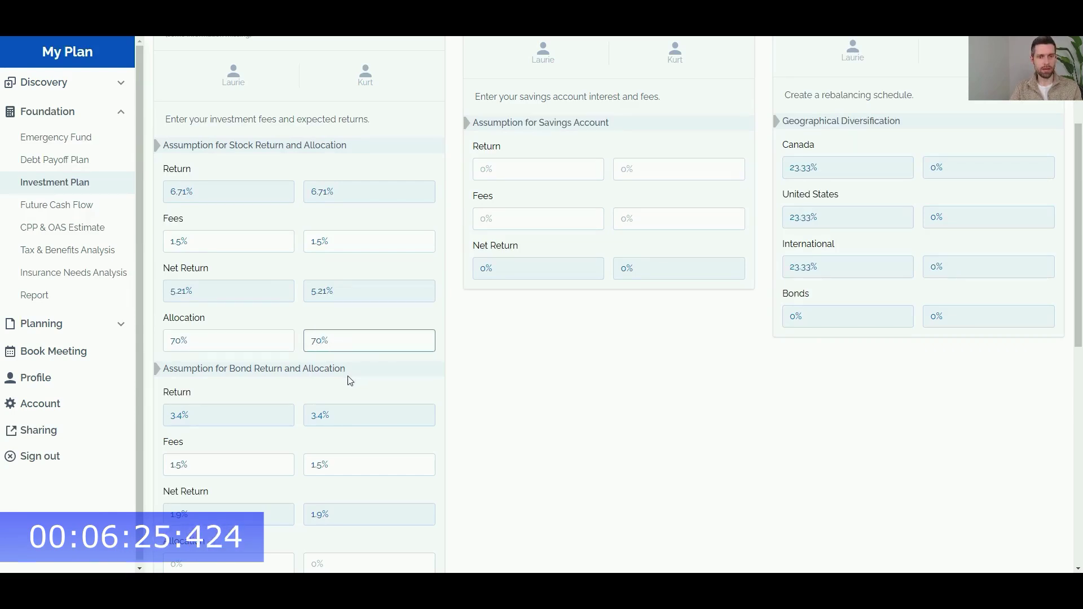
Set the bond allocation to 30% for both clients
{"action": "scroll", "coordinate": [353, 379], "scroll_direction": "down", "scroll_amount": 3}
{"action": "left_click", "coordinate": [238, 376]}
{"action": "type", "text": "30"}
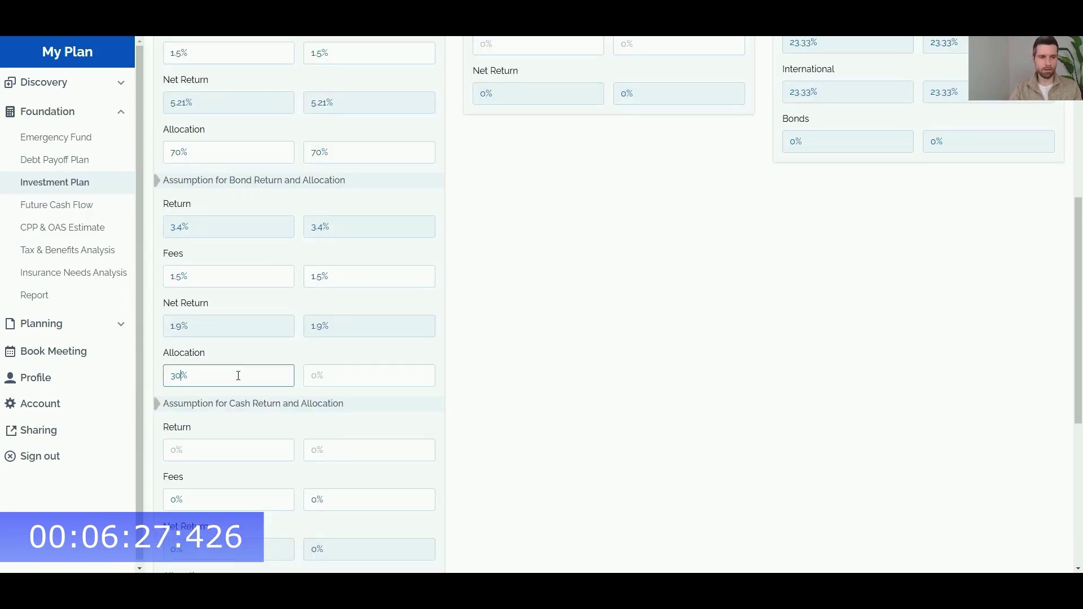
{"action": "key", "text": "ctrl+a"}
{"action": "key", "text": "ctrl+c"}
{"action": "left_click", "coordinate": [369, 377]}
{"action": "key", "text": "ctrl+v"}
Set the cash return assumption to 2.1% for both clients
{"action": "left_click", "coordinate": [248, 454]}
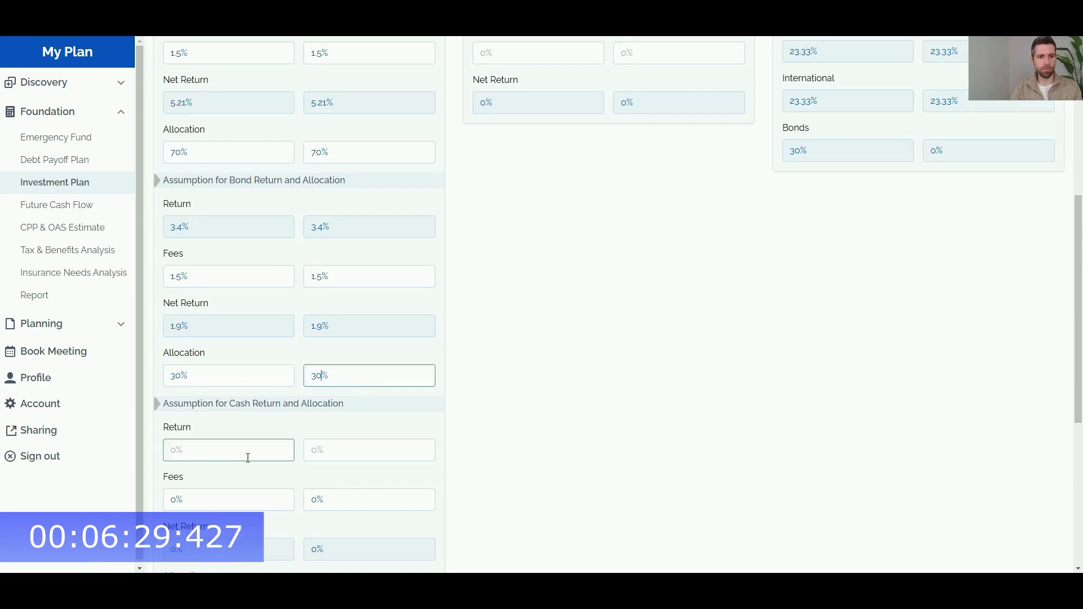
{"action": "type", "text": "20"}
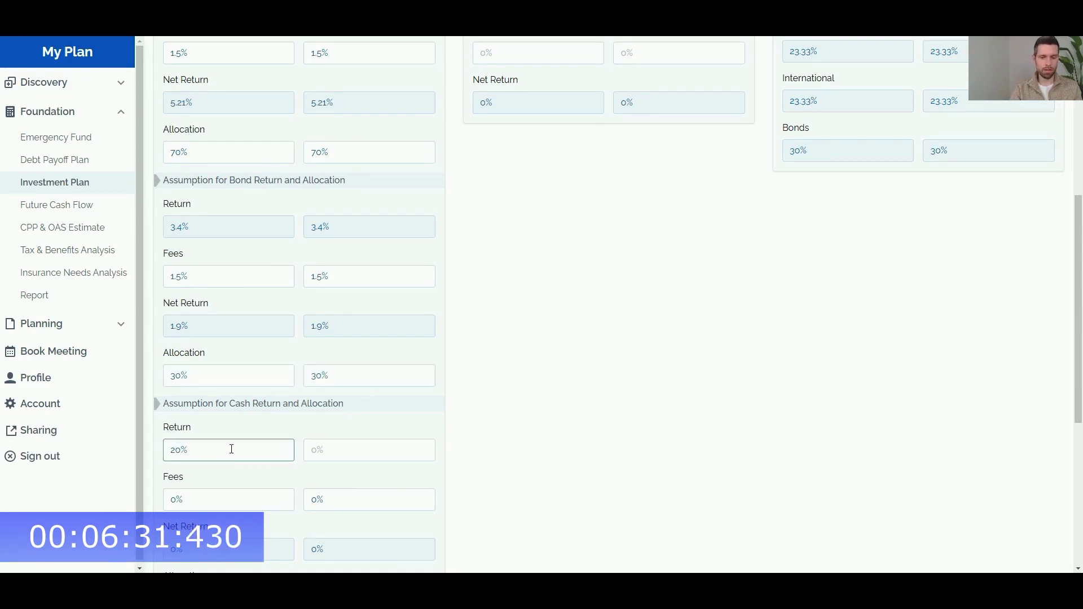
{"action": "type", "text": ".1"}
{"action": "key", "text": "ctrl+a"}
{"action": "key", "text": "ctrl+c"}
{"action": "left_click", "coordinate": [341, 455]}
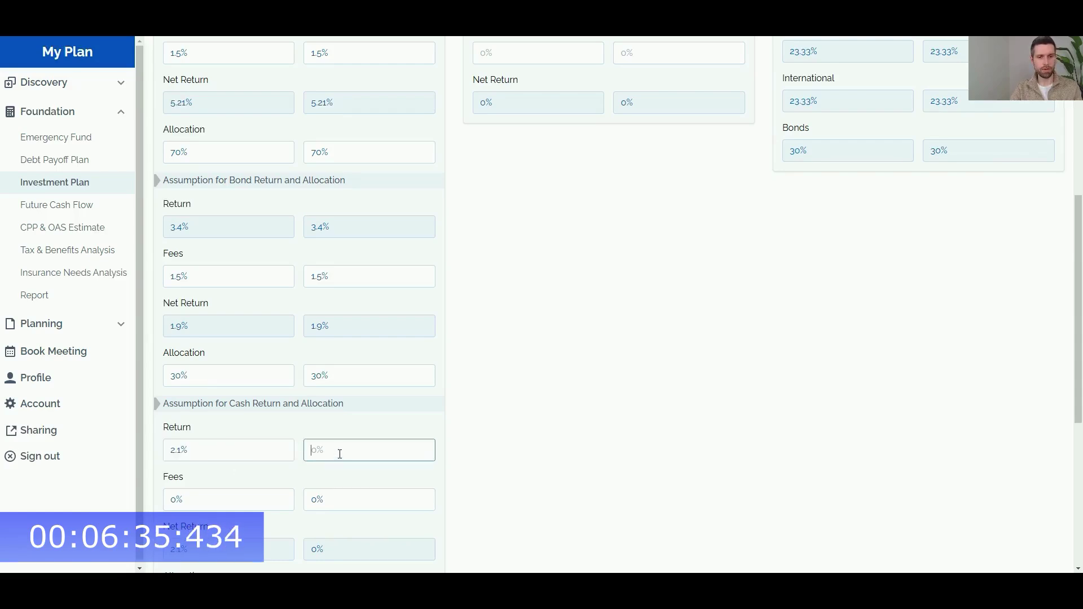
{"action": "key", "text": "ctrl+v"}
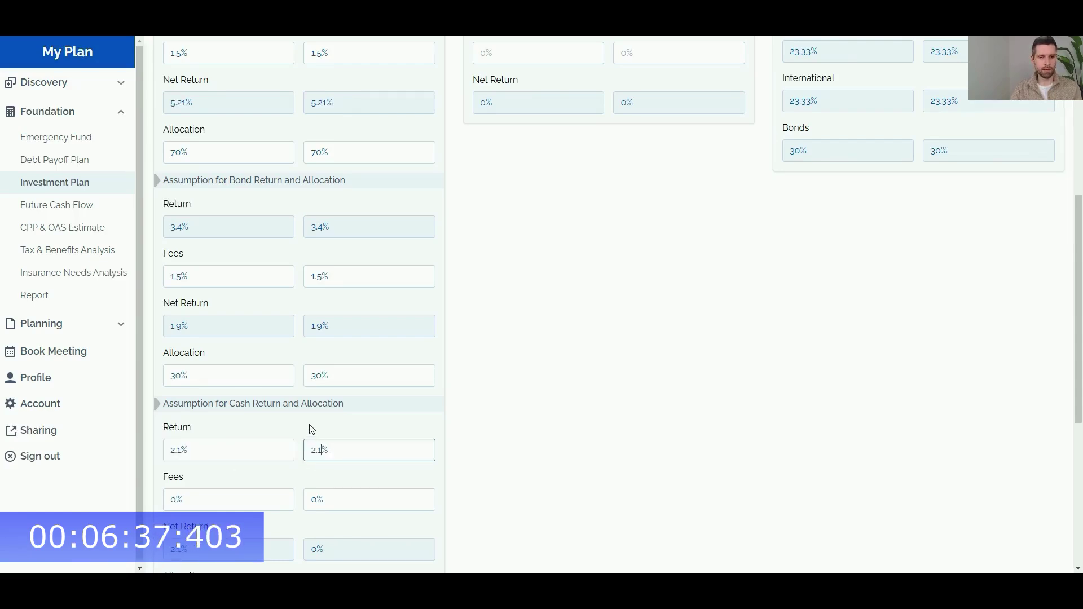
Set the cash allocation to 0% for both clients
{"action": "scroll", "coordinate": [309, 427], "scroll_direction": "down", "scroll_amount": 3}
{"action": "left_click", "coordinate": [276, 415]}
{"action": "left_click", "coordinate": [317, 411]}
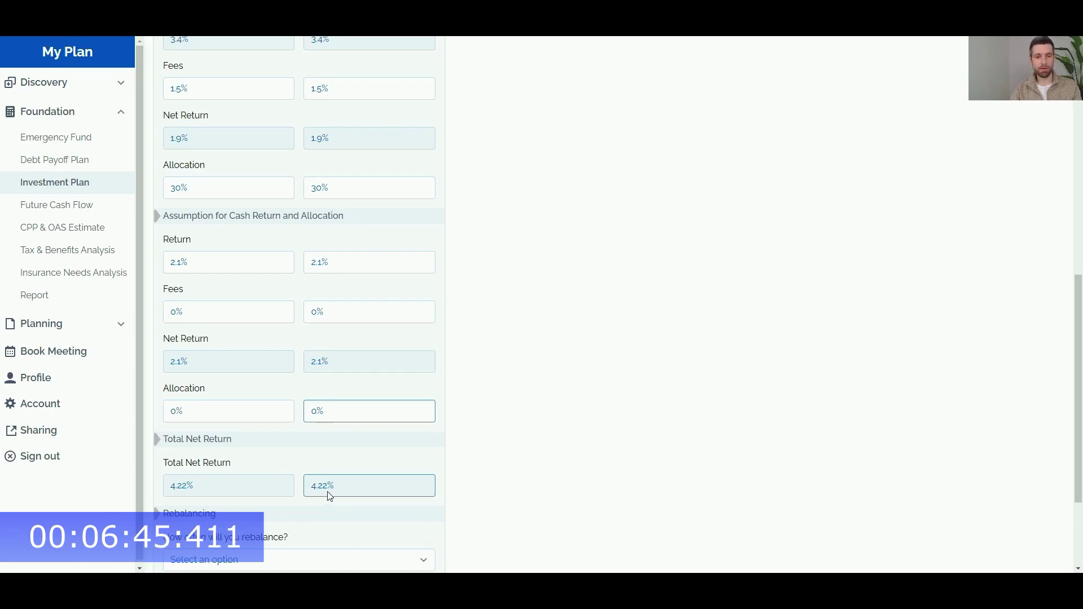
Set the savings account return to 2.1% for both clients
{"action": "scroll", "coordinate": [327, 495], "scroll_direction": "up", "scroll_amount": 3}
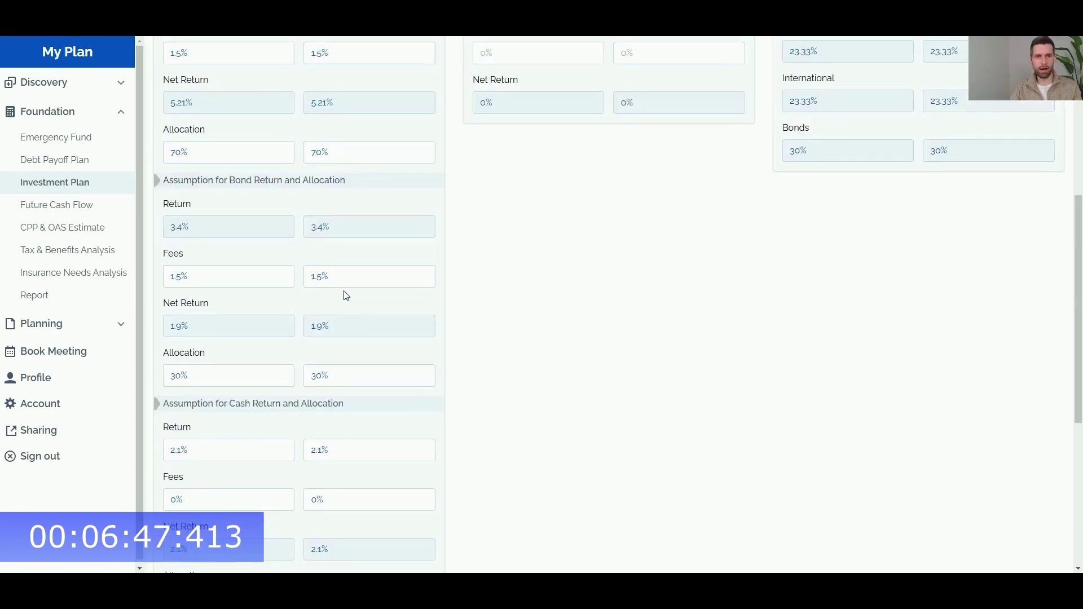
{"action": "left_click", "coordinate": [346, 370]}
{"action": "scroll", "coordinate": [346, 369], "scroll_direction": "up", "scroll_amount": 6}
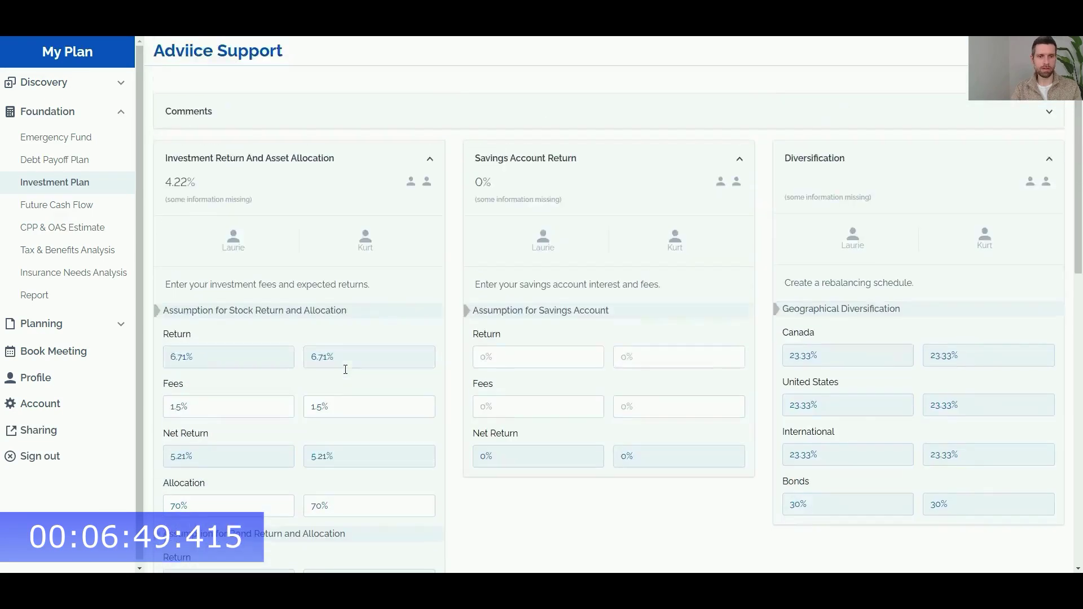
{"action": "left_click", "coordinate": [502, 354]}
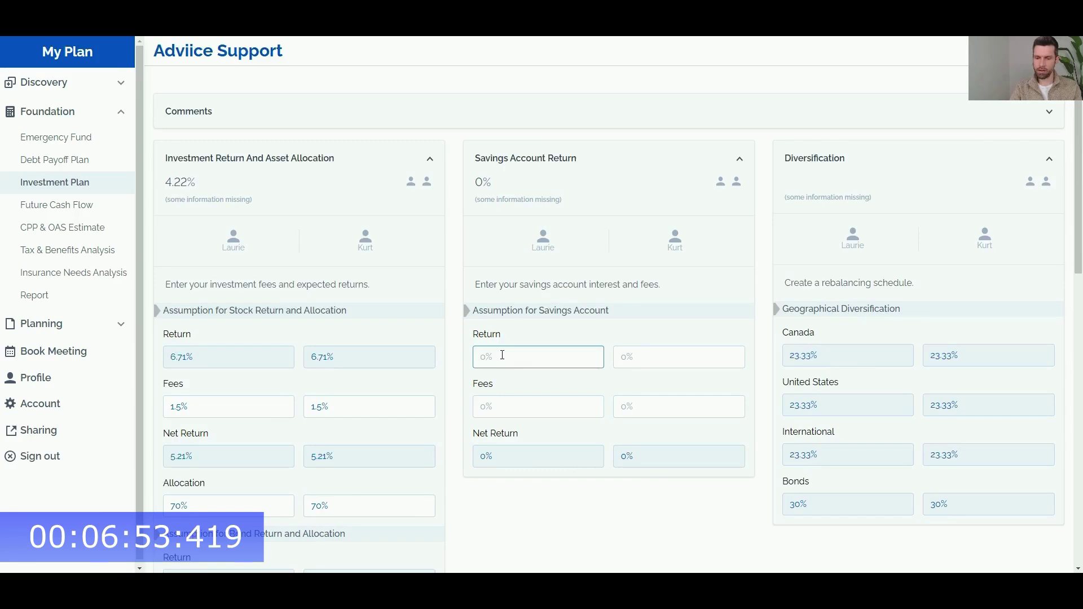
{"action": "type", "text": "2.1"}
{"action": "left_click", "coordinate": [677, 357]}
{"action": "type", "text": "2.1"}
Set the savings account fees to 0% for both clients
{"action": "left_click", "coordinate": [577, 405]}
{"action": "left_click", "coordinate": [577, 406]}
{"action": "type", "text": "0"}
{"action": "left_click", "coordinate": [623, 406]}
{"action": "type", "text": "0"}
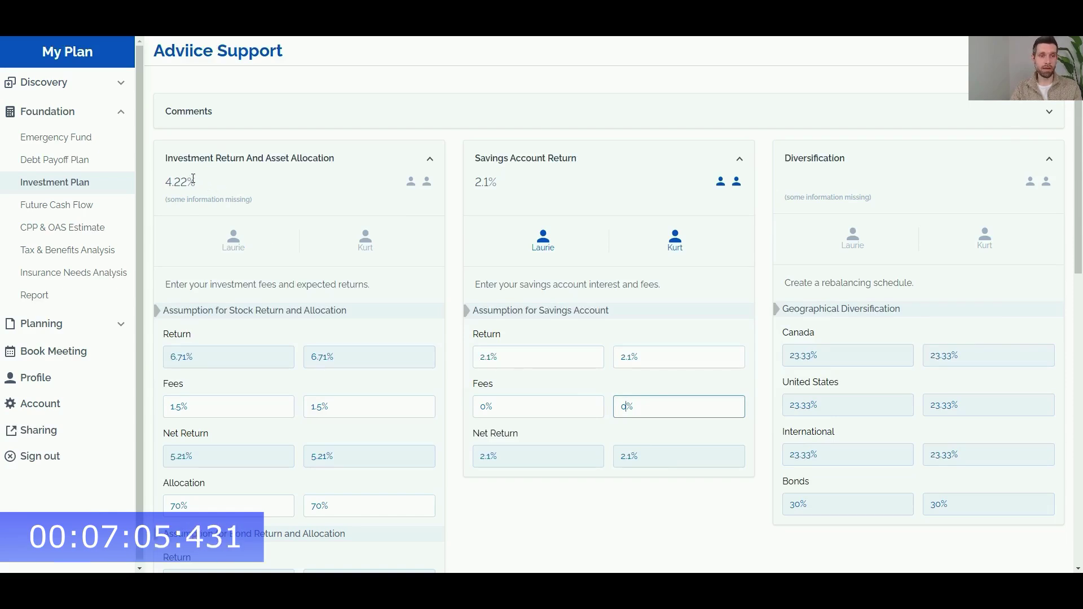
Open the Planning stage's Projections and examine the early-year savings and investment contributions in the Spending chart
{"action": "left_click", "coordinate": [125, 118]}
{"action": "left_click", "coordinate": [125, 139]}
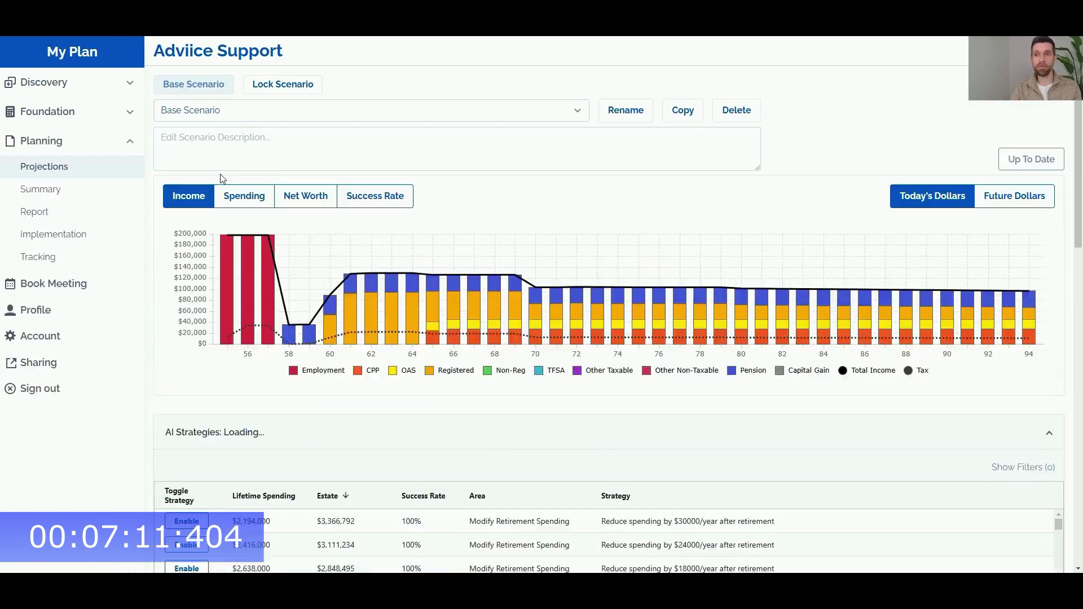
{"action": "left_click", "coordinate": [243, 198]}
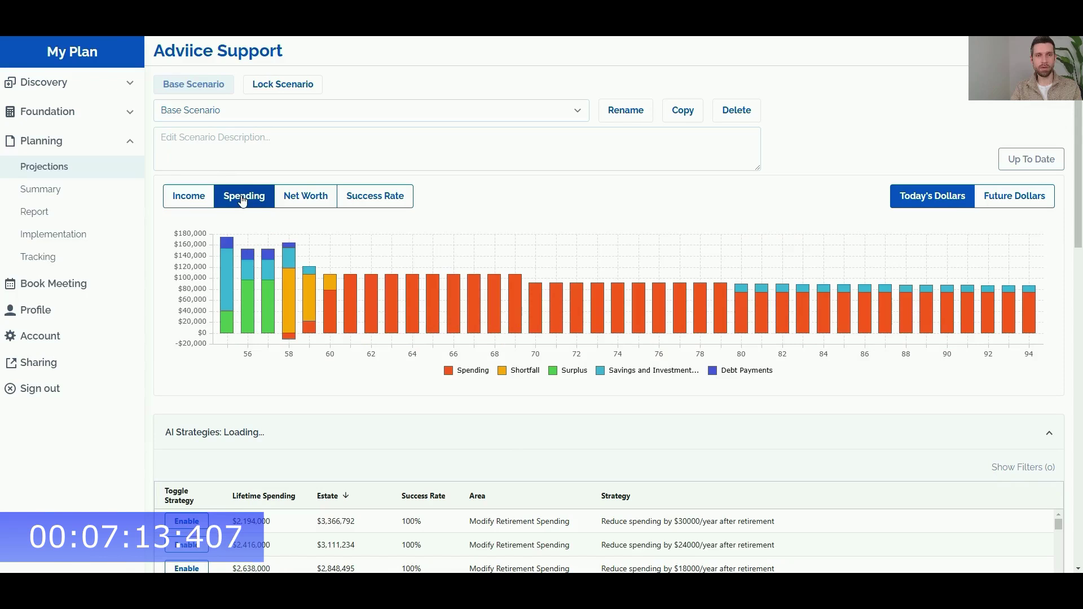
{"action": "mouse_move", "coordinate": [229, 268]}
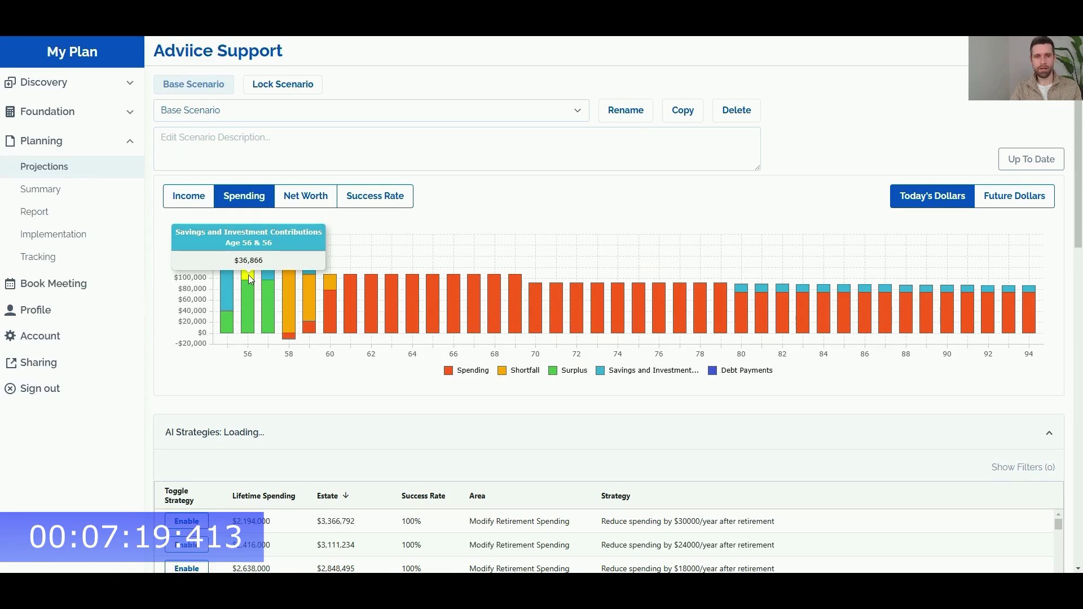
Set the investment calculation mode to Manual from age 55 until age 57 in the projections table and recalculate the scenario
{"action": "scroll", "coordinate": [700, 398], "scroll_direction": "down", "scroll_amount": 10}
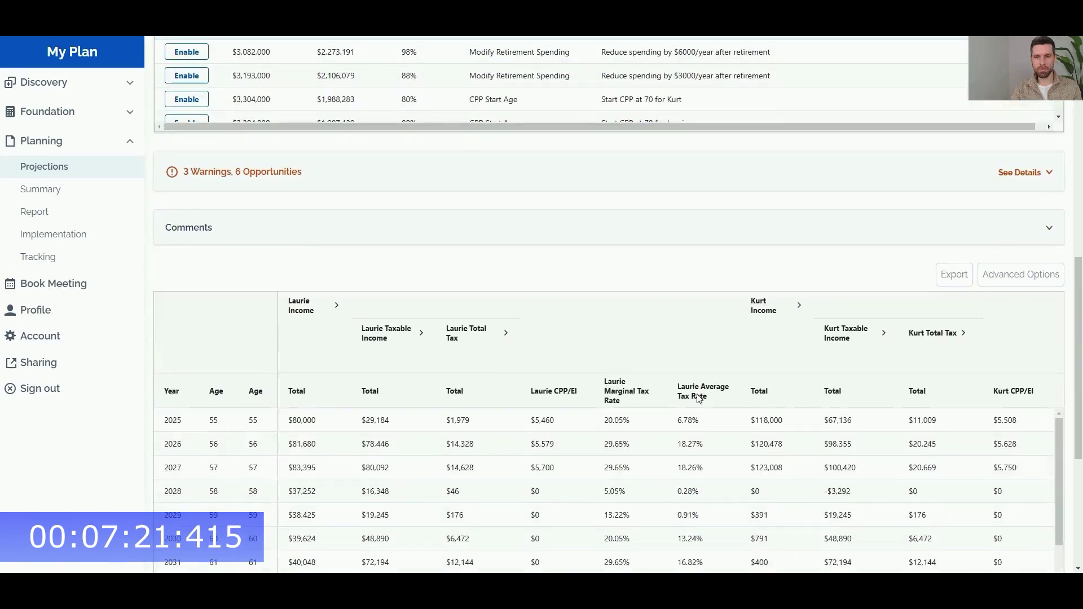
{"action": "scroll", "coordinate": [712, 434], "scroll_direction": "right", "scroll_amount": 10}
{"action": "scroll", "coordinate": [713, 435], "scroll_direction": "right", "scroll_amount": 10}
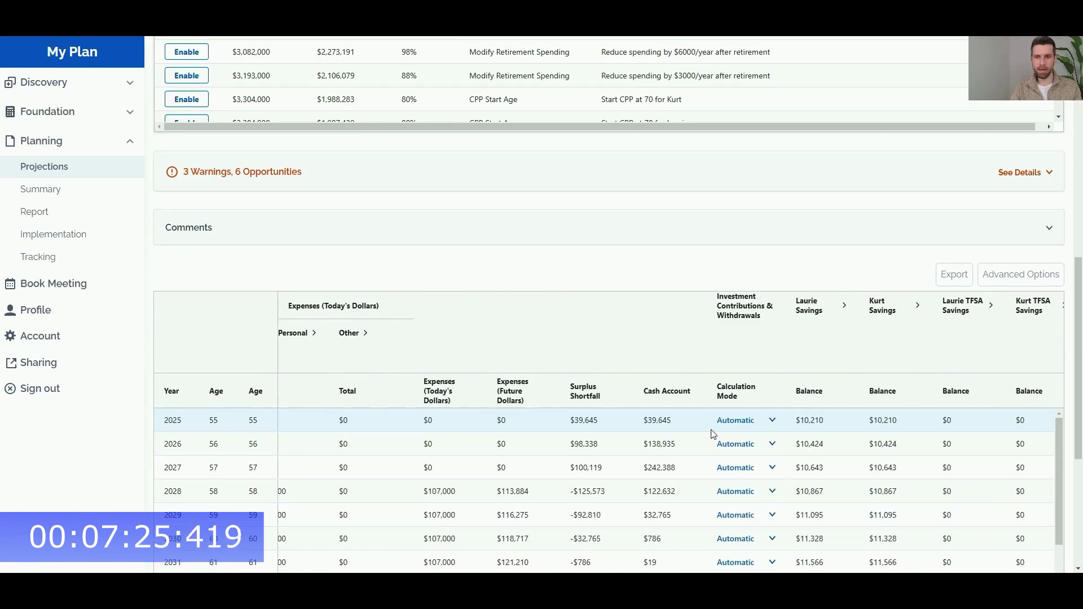
{"action": "left_click", "coordinate": [769, 421]}
{"action": "left_click", "coordinate": [781, 458]}
{"action": "left_click", "coordinate": [772, 489]}
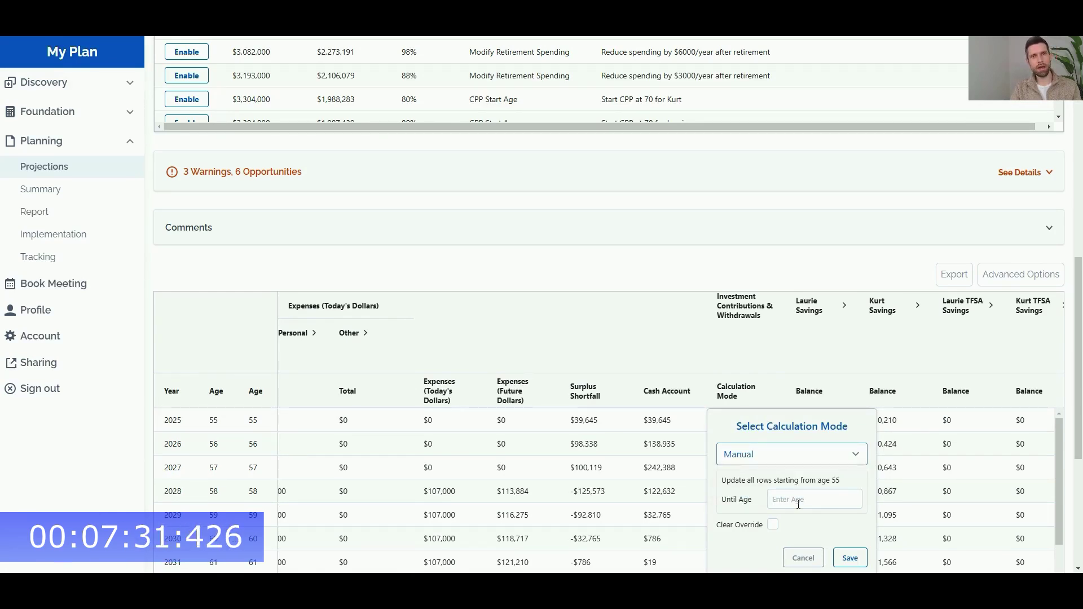
{"action": "left_click", "coordinate": [798, 504]}
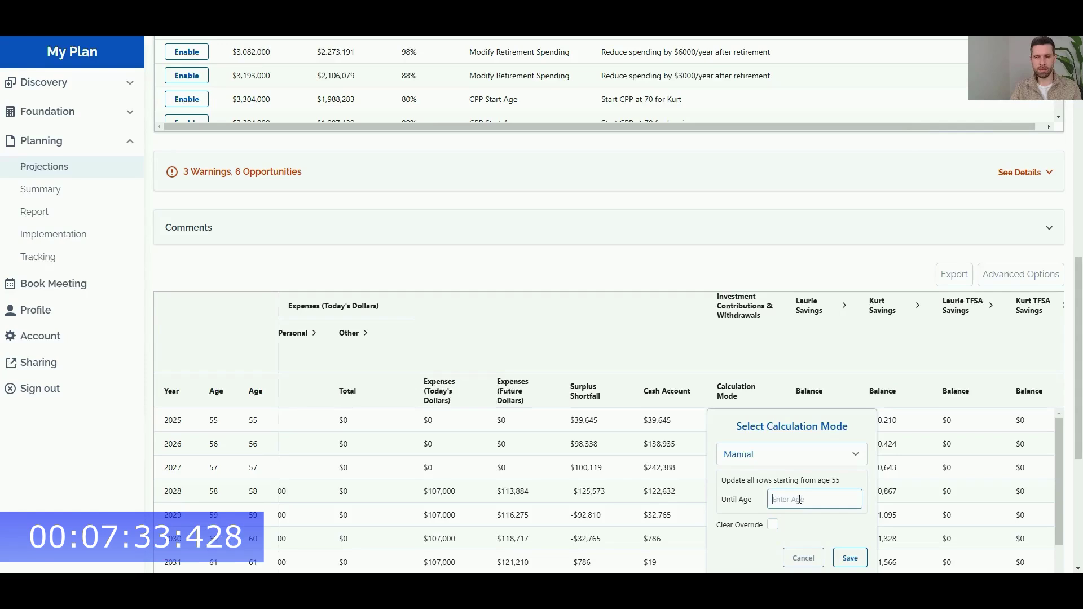
{"action": "type", "text": "57"}
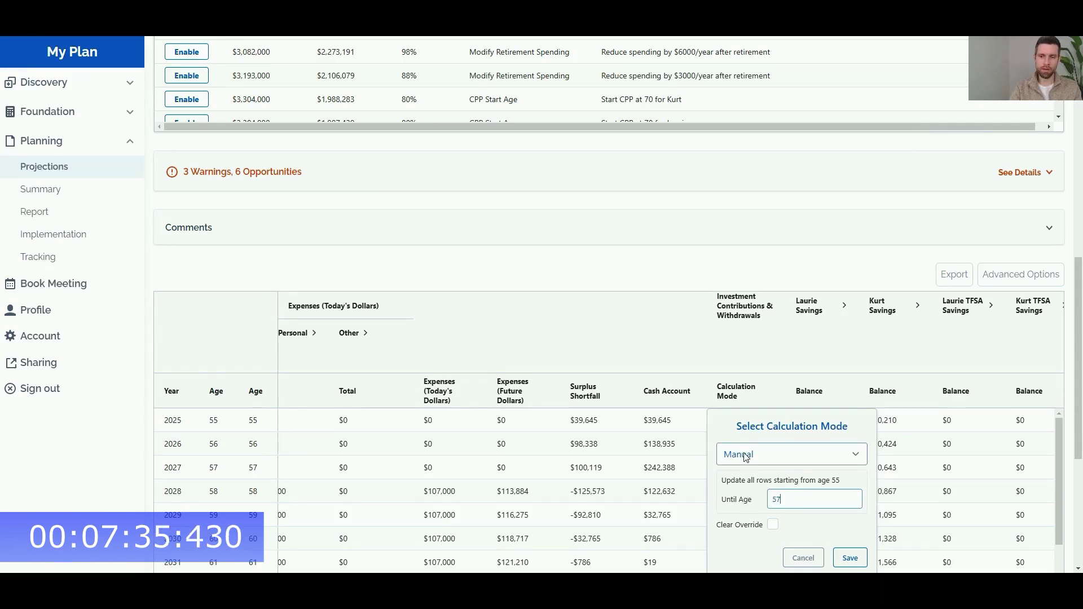
{"action": "left_click", "coordinate": [850, 558]}
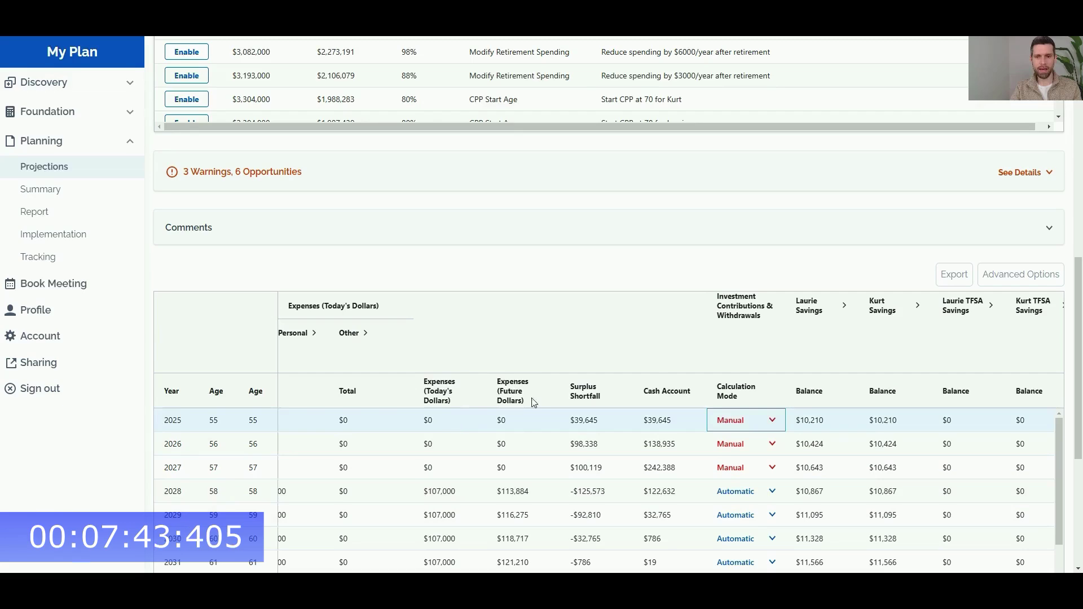
{"action": "scroll", "coordinate": [954, 347], "scroll_direction": "up", "scroll_amount": 10}
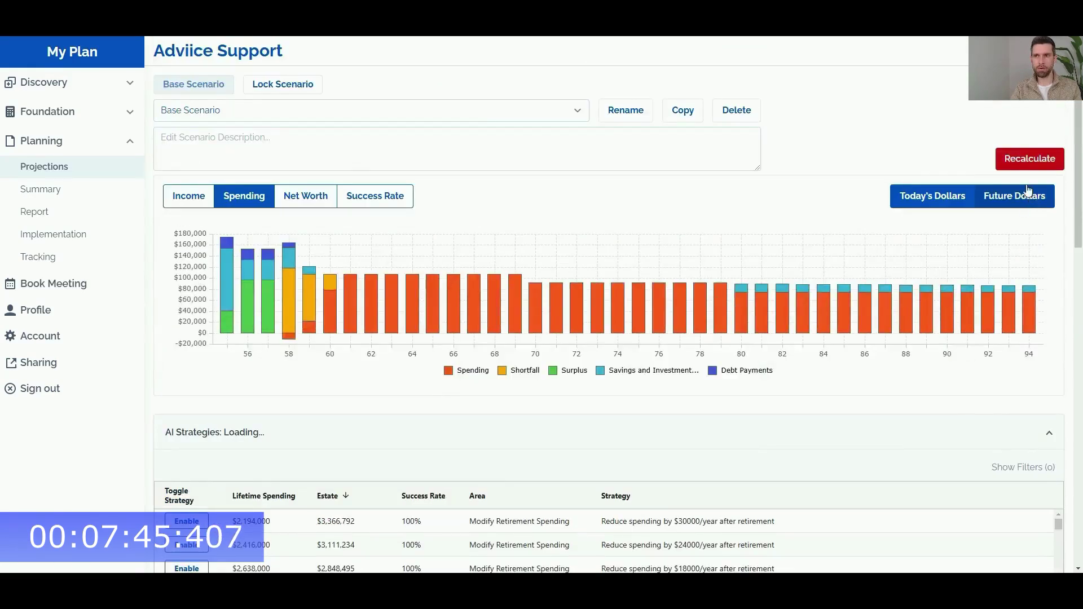
{"action": "left_click", "coordinate": [1026, 158]}
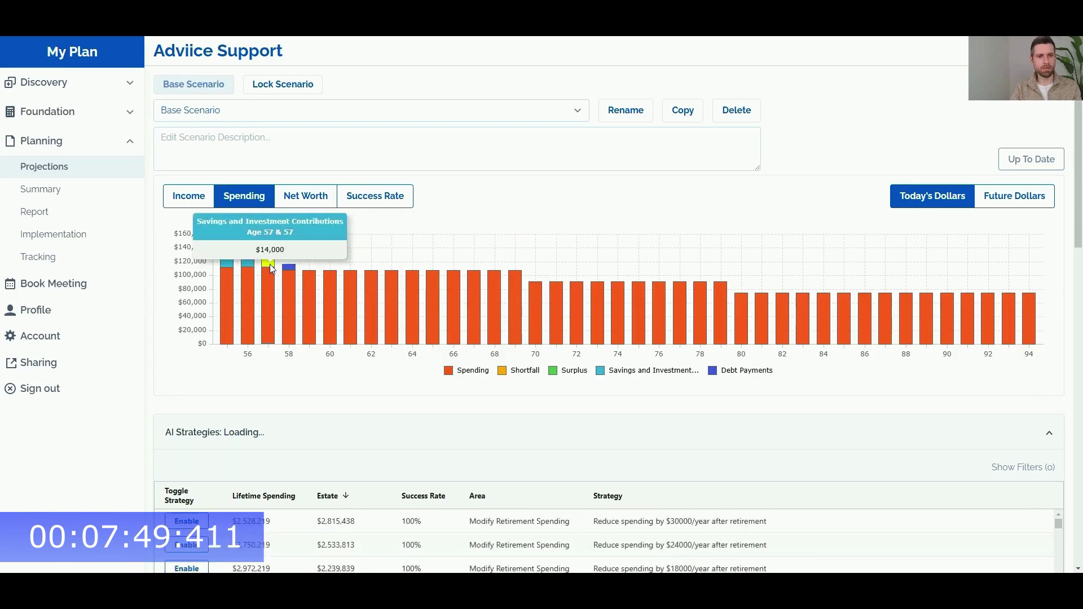
Examine the yearly expenses, mortgage payments and the second client's GRRSP contributions in the projections table
{"action": "scroll", "coordinate": [598, 412], "scroll_direction": "down", "scroll_amount": 10}
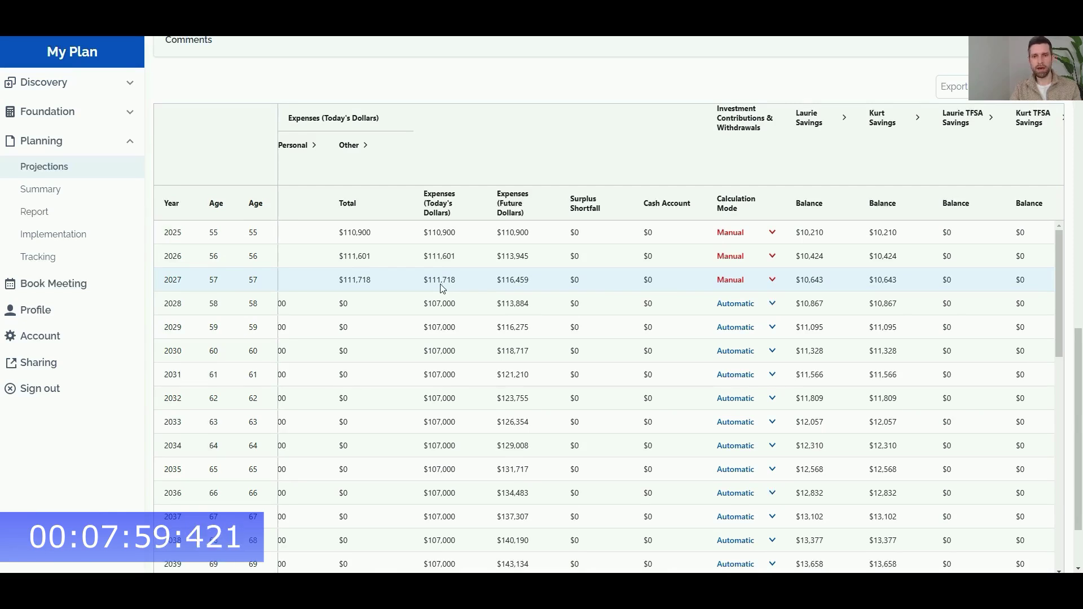
{"action": "scroll", "coordinate": [468, 290], "scroll_direction": "right", "scroll_amount": 10}
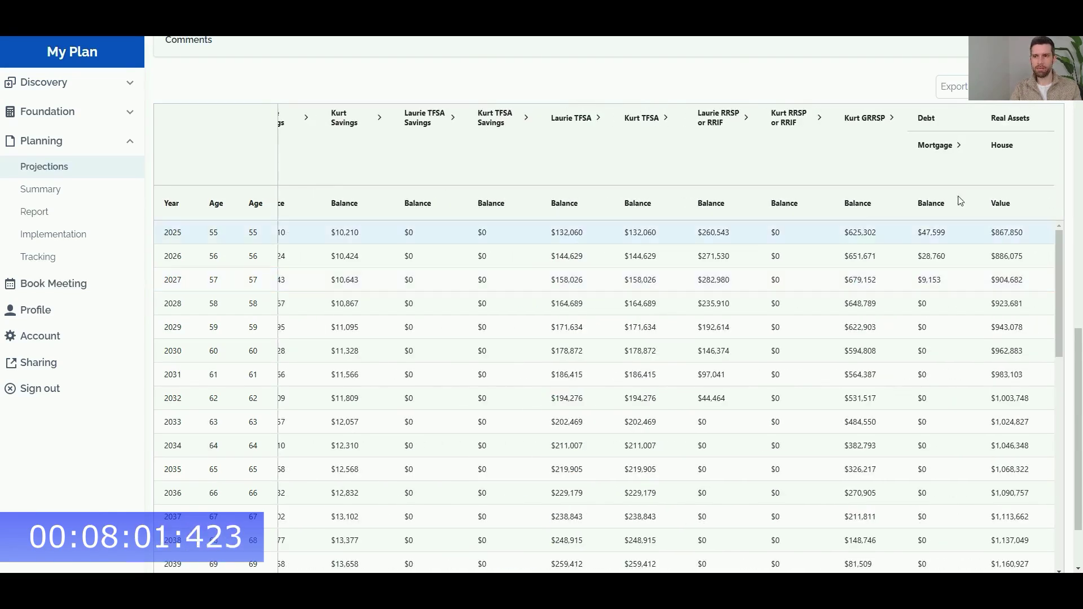
{"action": "left_click", "coordinate": [959, 145]}
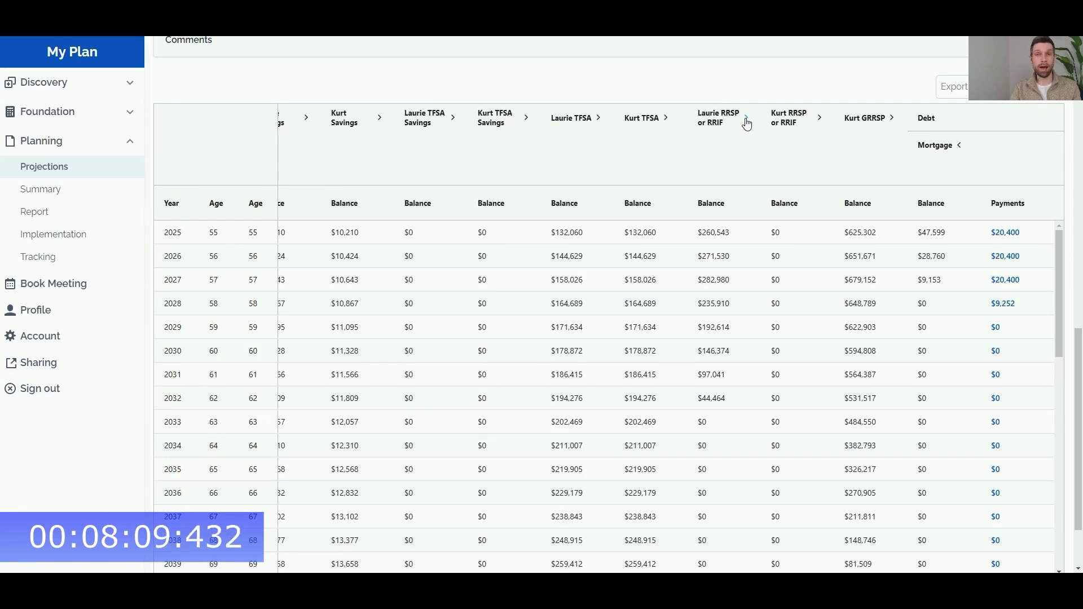
{"action": "left_click", "coordinate": [892, 120]}
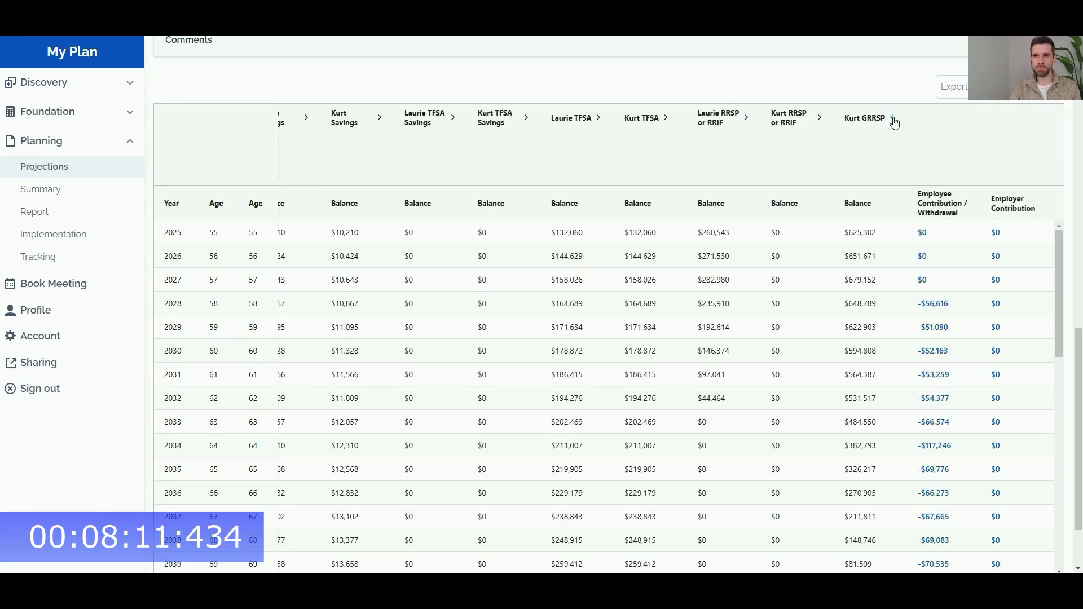
{"action": "left_click", "coordinate": [893, 120]}
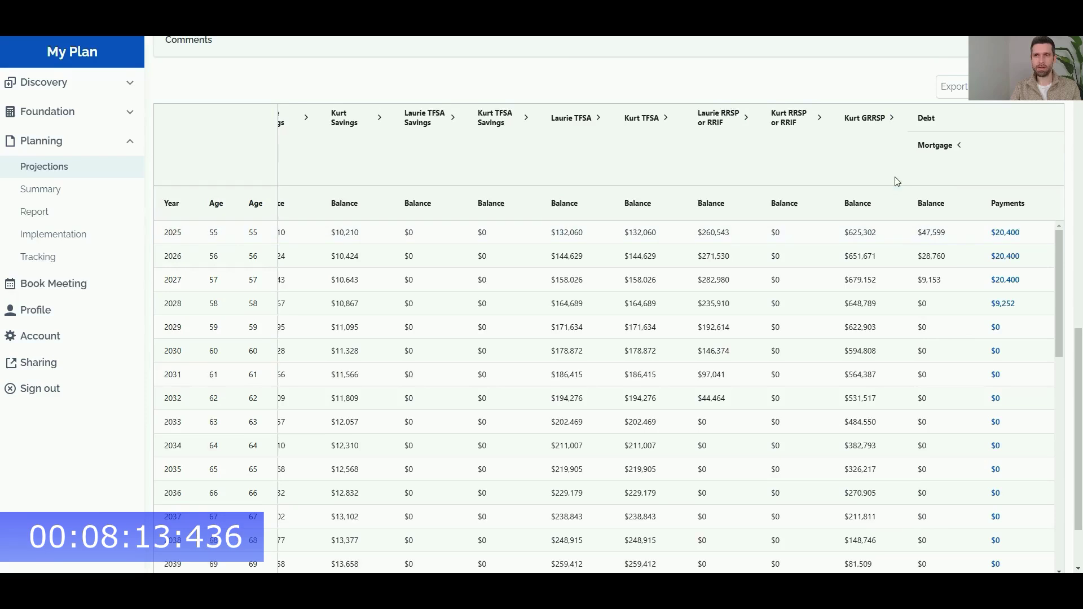
In Discovery's Tax & Benefits, set the second client's Group-RRSP employee and employer contributions to 3% of salary each, and reopen the Projections
{"action": "left_click", "coordinate": [130, 83]}
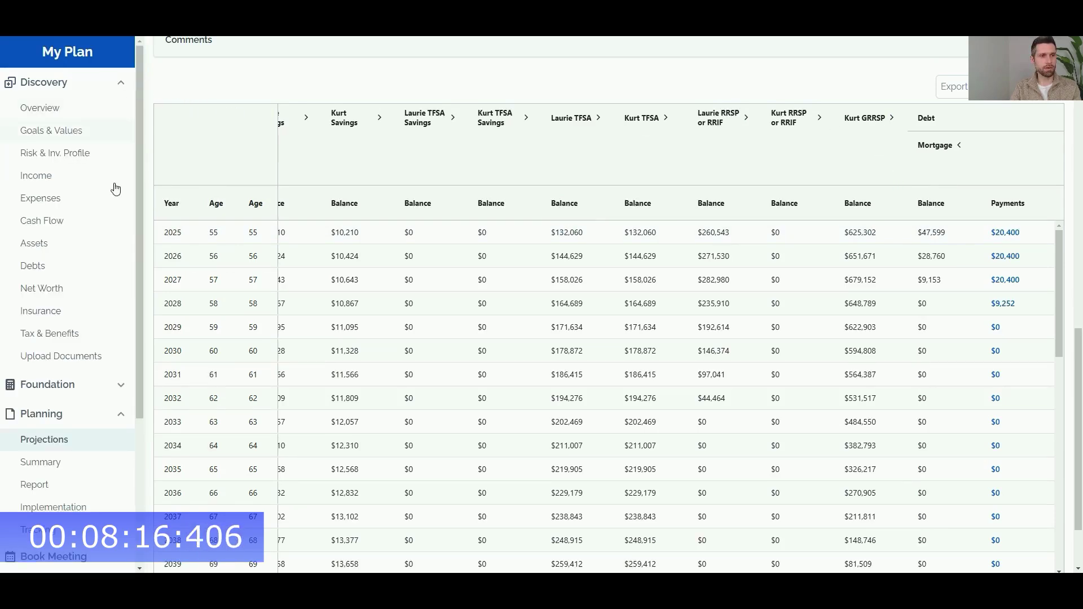
{"action": "left_click", "coordinate": [73, 334]}
{"action": "scroll", "coordinate": [429, 361], "scroll_direction": "down", "scroll_amount": 20}
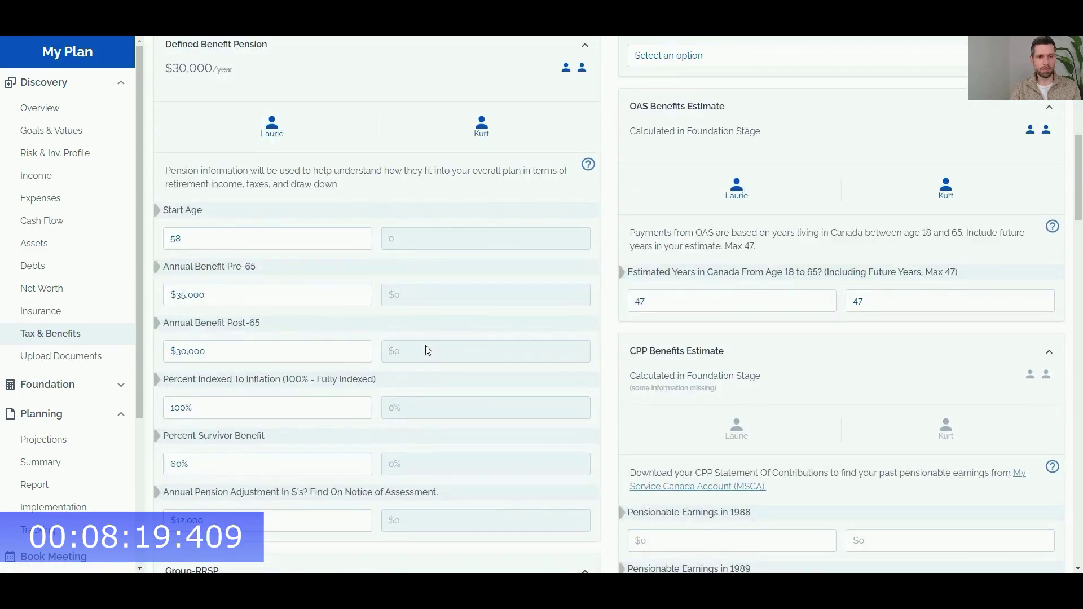
{"action": "left_click", "coordinate": [430, 382]}
{"action": "type", "text": "3"}
{"action": "left_click", "coordinate": [427, 448]}
{"action": "type", "text": "3"}
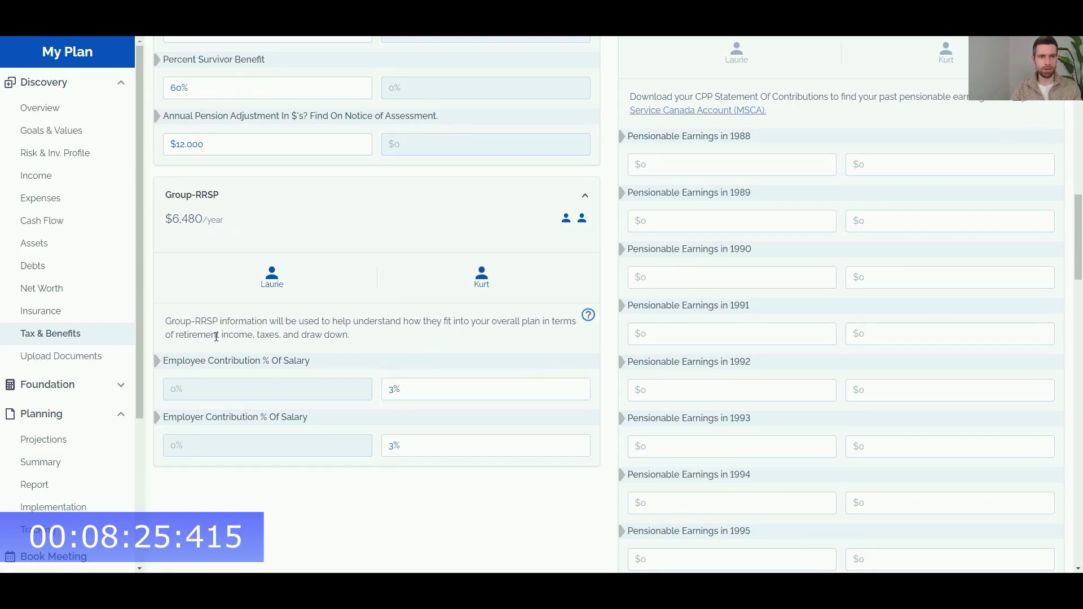
{"action": "left_click", "coordinate": [120, 85]}
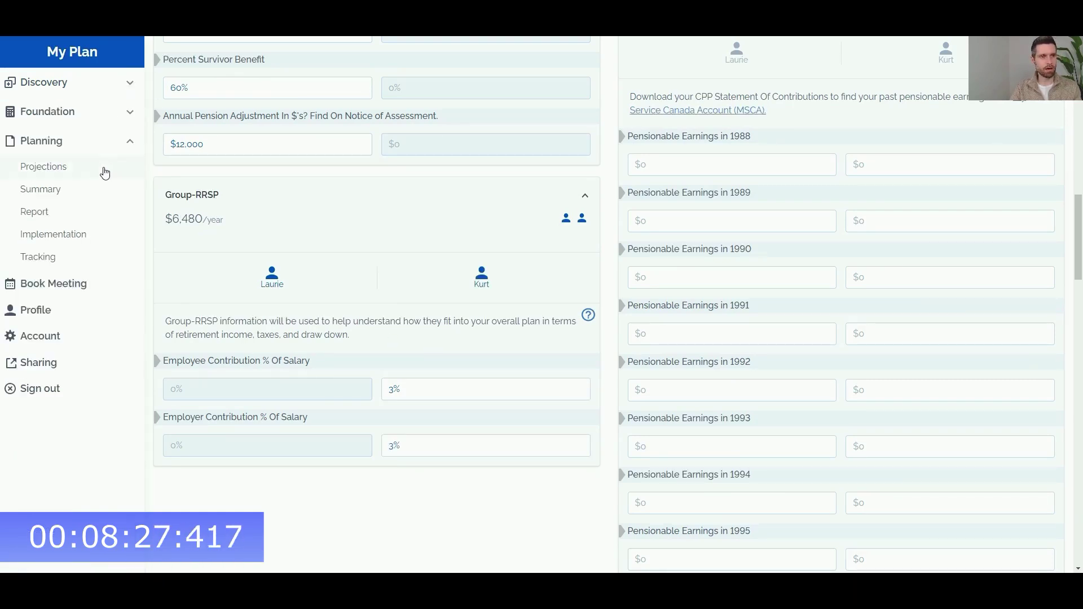
{"action": "left_click", "coordinate": [104, 171]}
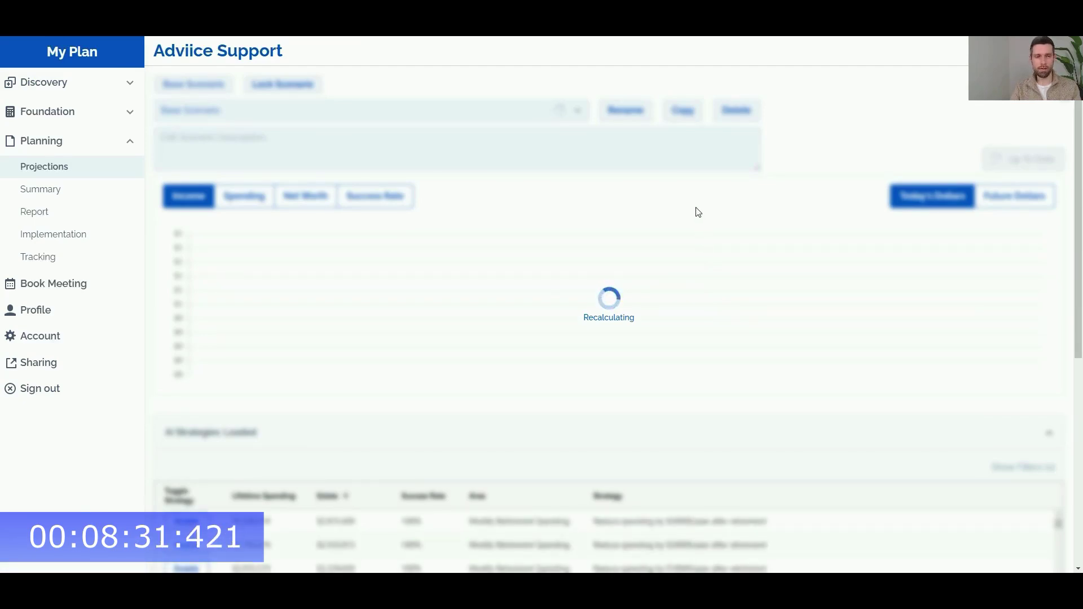
Check the second client's GRRSP employee and employer contributions and the yearly expenses in the projections table
{"action": "scroll", "coordinate": [782, 405], "scroll_direction": "down", "scroll_amount": 15}
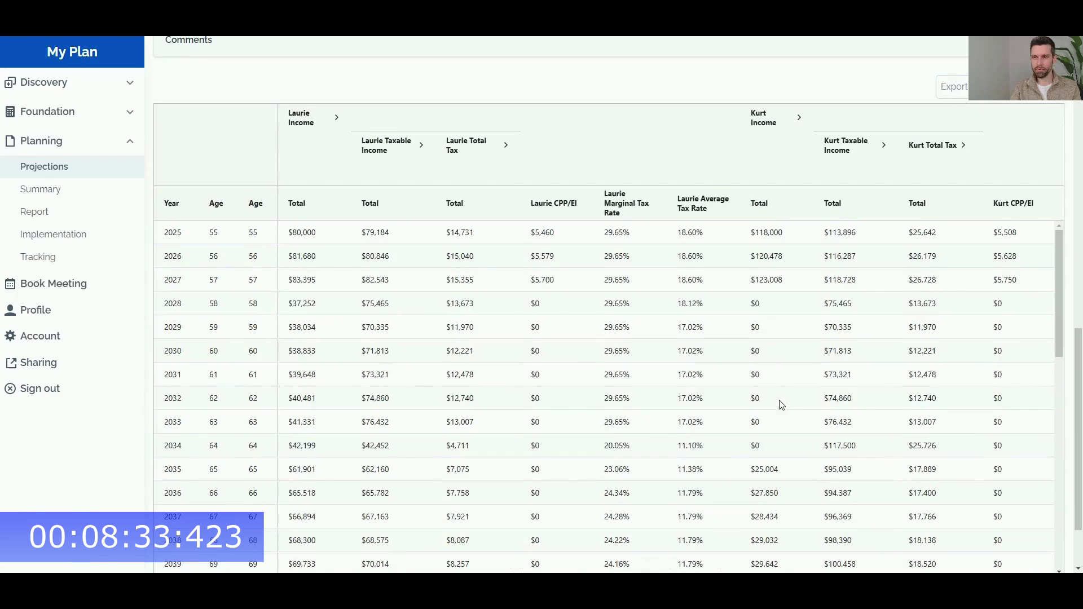
{"action": "scroll", "coordinate": [853, 321], "scroll_direction": "right", "scroll_amount": 5}
{"action": "scroll", "coordinate": [853, 322], "scroll_direction": "right", "scroll_amount": 10}
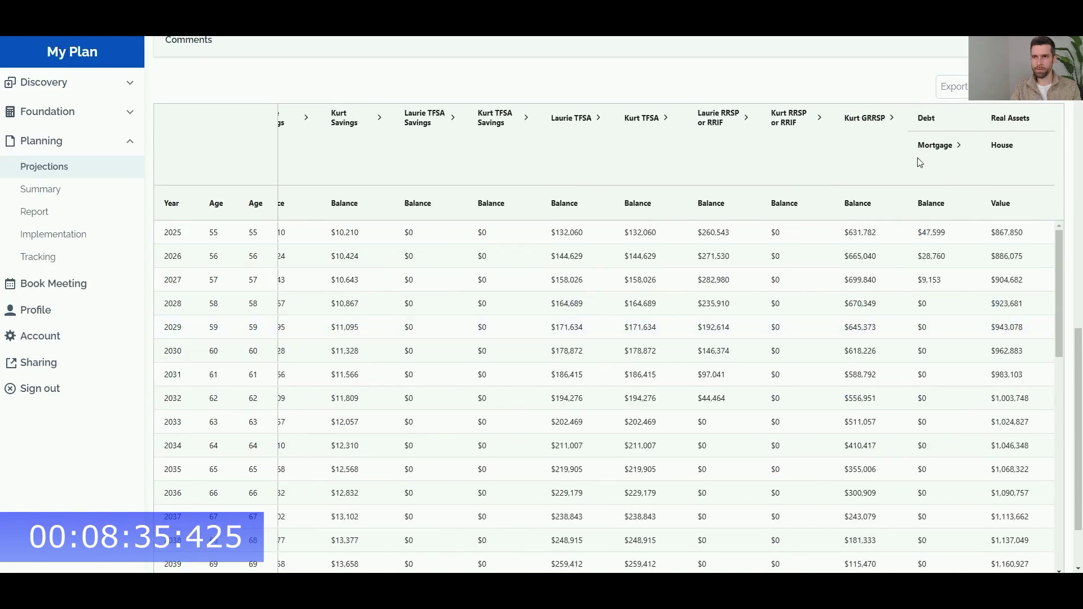
{"action": "left_click", "coordinate": [892, 118]}
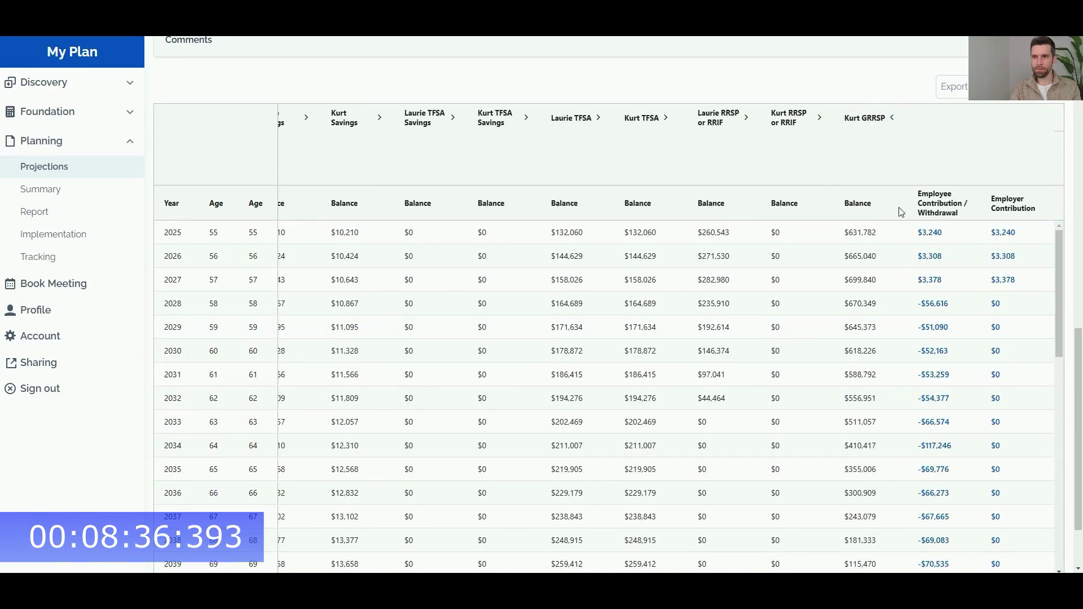
{"action": "left_click", "coordinate": [892, 117]}
{"action": "scroll", "coordinate": [719, 269], "scroll_direction": "left", "scroll_amount": 12}
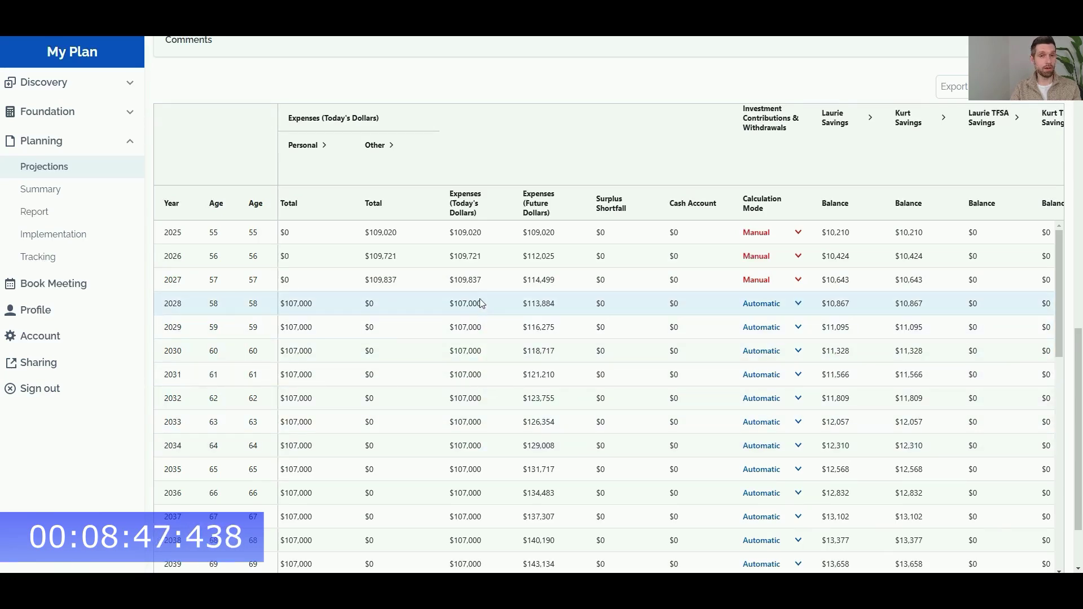
Review the base scenario's Spending, Net Worth, Success Rate and Income charts, including income sources and spending at individual ages
{"action": "scroll", "coordinate": [481, 320], "scroll_direction": "up", "scroll_amount": 15}
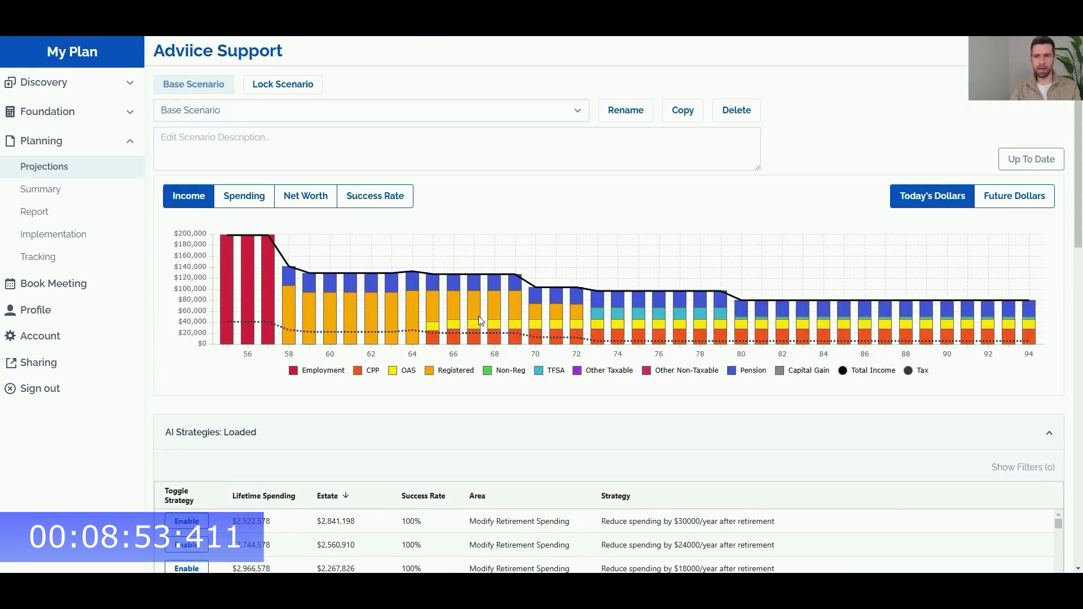
{"action": "left_click", "coordinate": [253, 202]}
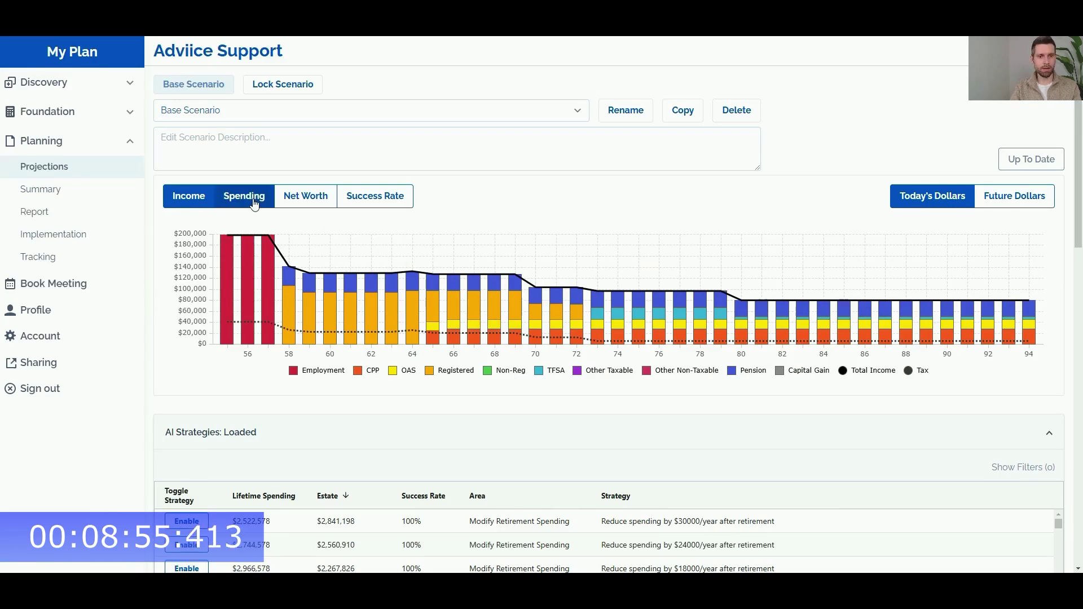
{"action": "mouse_move", "coordinate": [295, 299]}
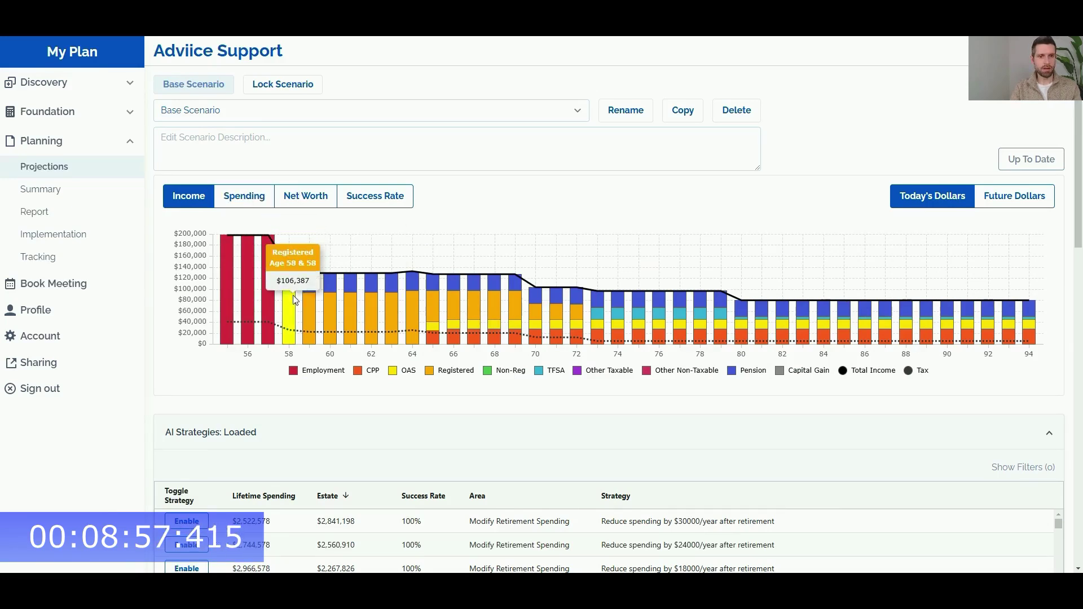
{"action": "left_click", "coordinate": [252, 203]}
{"action": "mouse_move", "coordinate": [289, 270]}
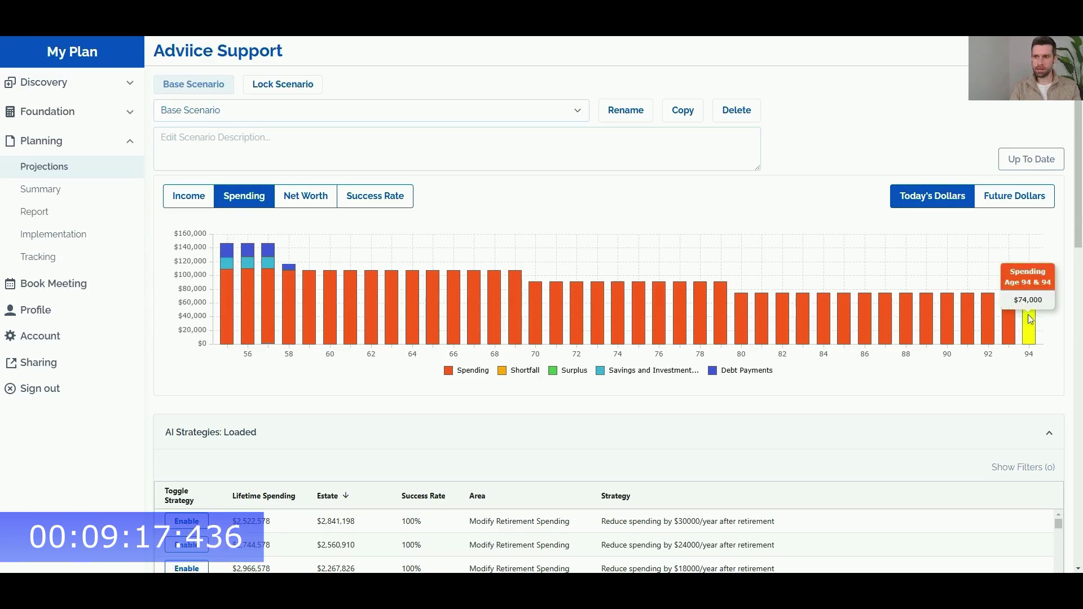
{"action": "left_click", "coordinate": [304, 201]}
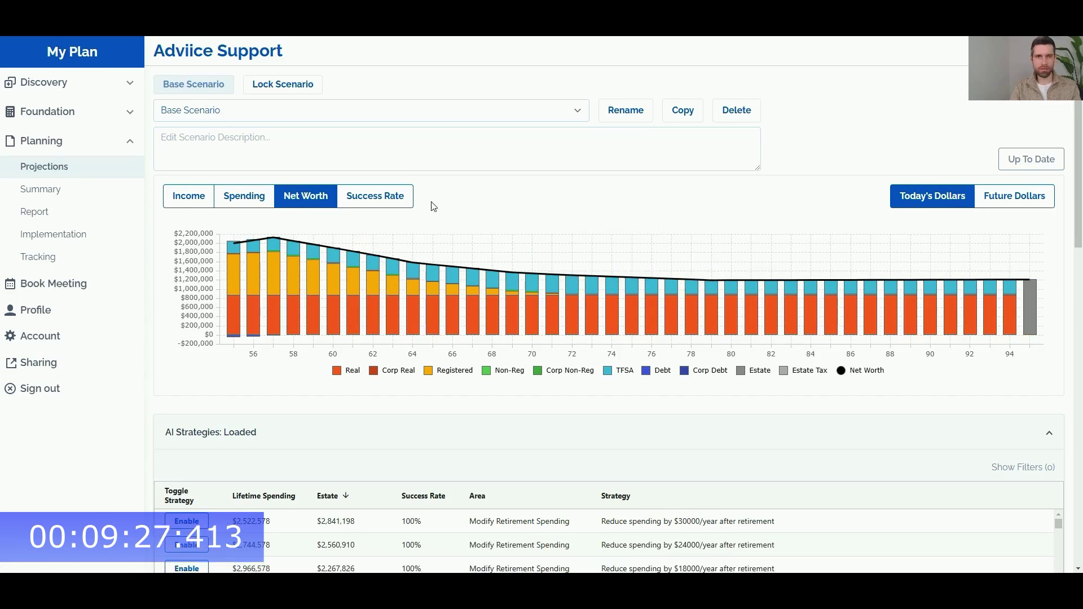
{"action": "left_click", "coordinate": [373, 202]}
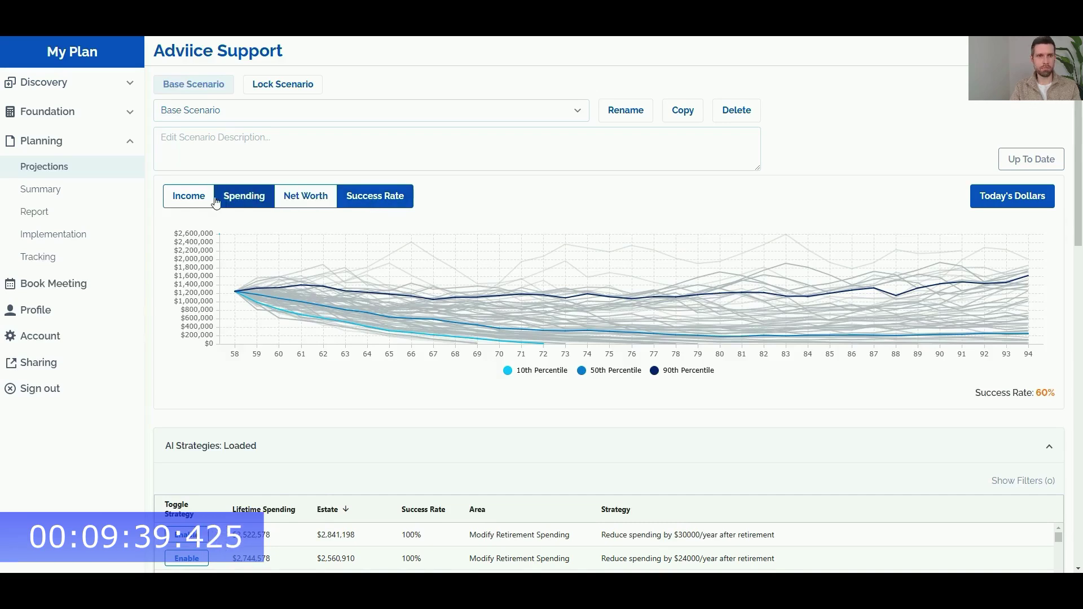
{"action": "left_click", "coordinate": [191, 198]}
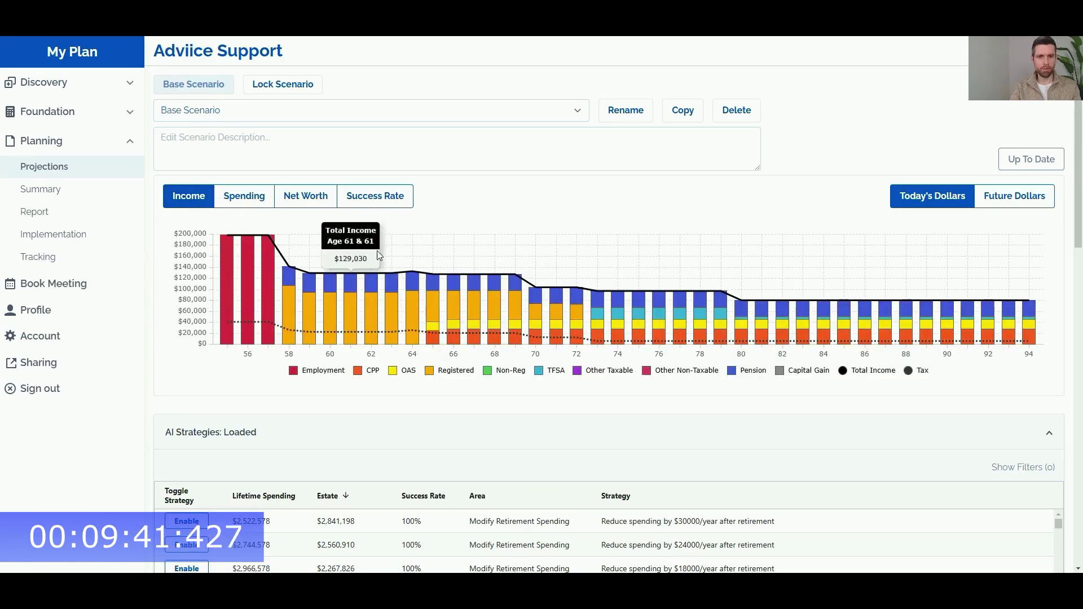
{"action": "mouse_move", "coordinate": [434, 331]}
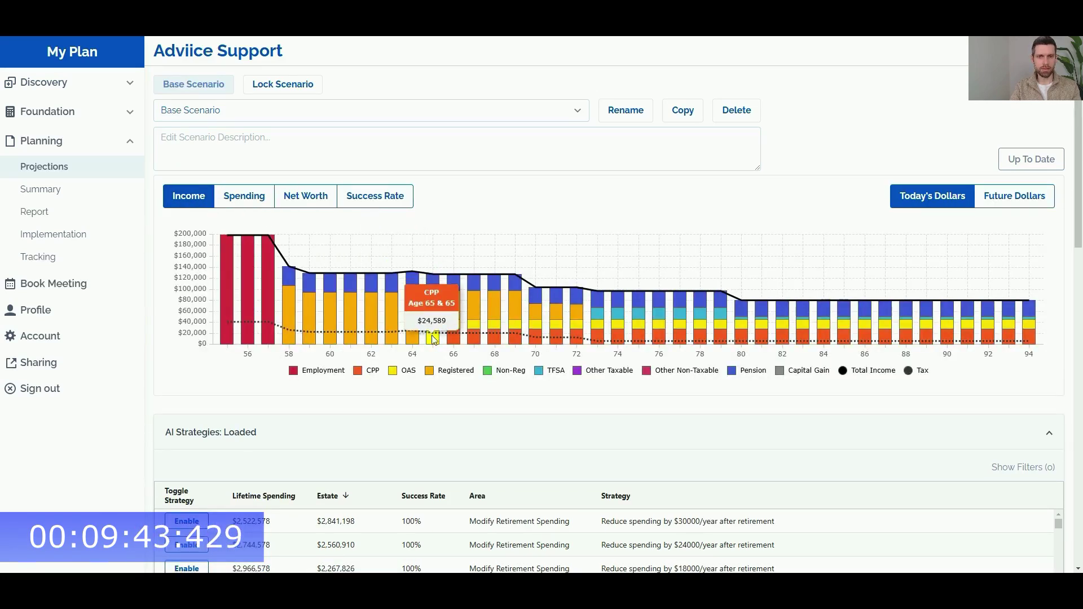
{"action": "left_click", "coordinate": [252, 201]}
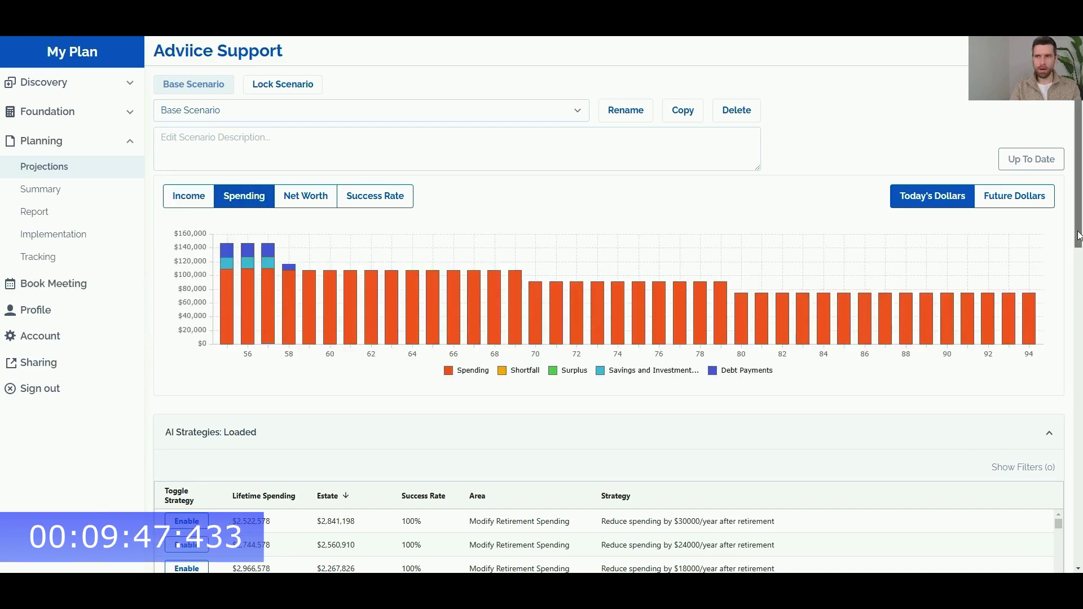
Filter the AI Strategies list to show only CPP Start Age strategies
{"action": "left_click_drag", "start_coordinate": [1079, 236], "coordinate": [1079, 320]}
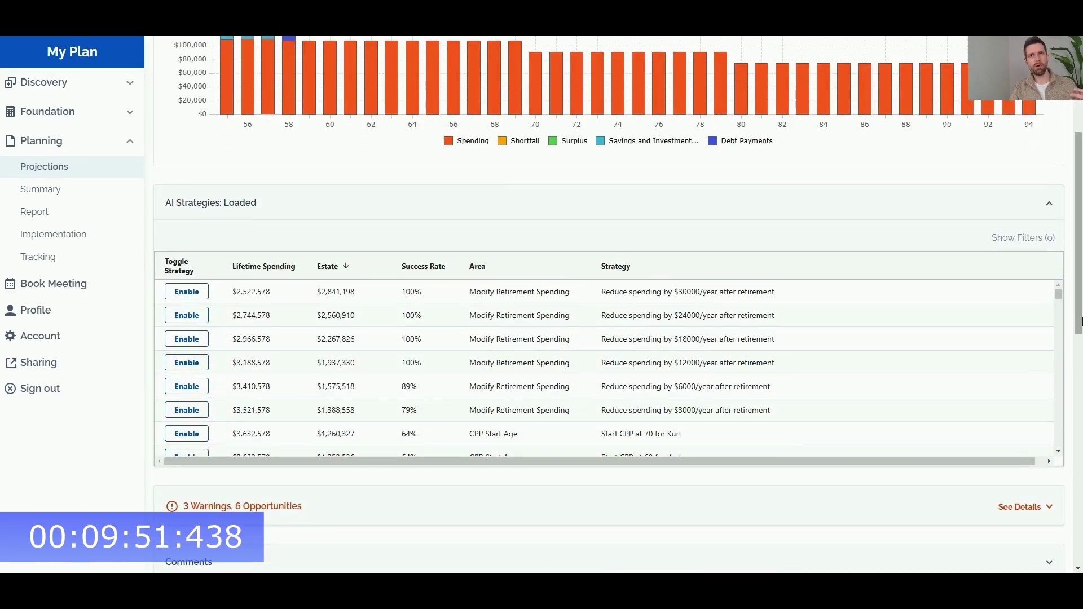
{"action": "left_click", "coordinate": [1041, 239]}
{"action": "left_click", "coordinate": [924, 307]}
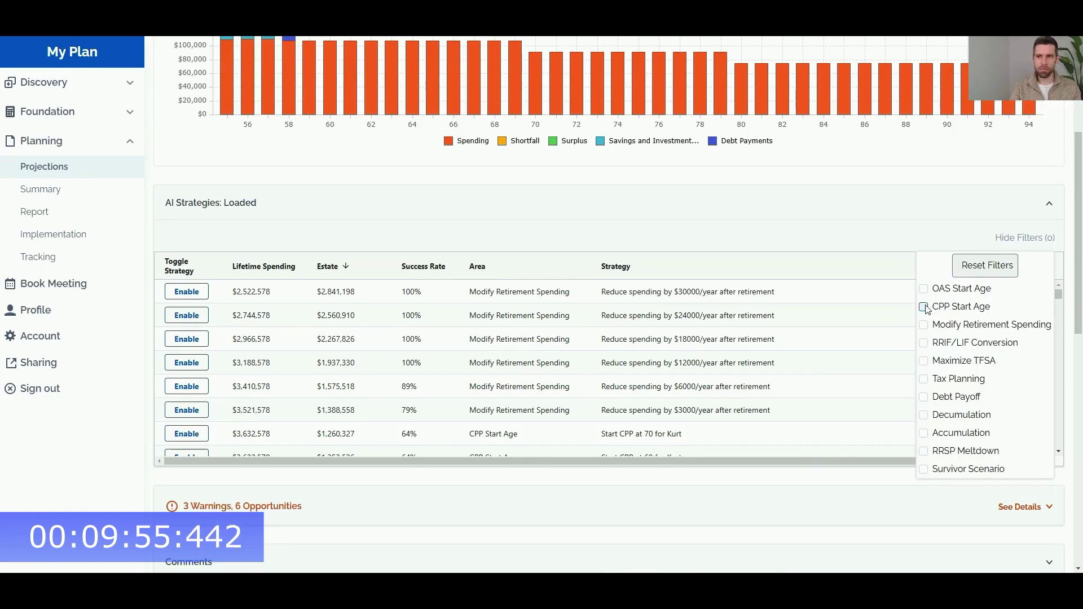
{"action": "left_click", "coordinate": [952, 186]}
{"action": "left_click_drag", "start_coordinate": [1079, 276], "coordinate": [1079, 243]}
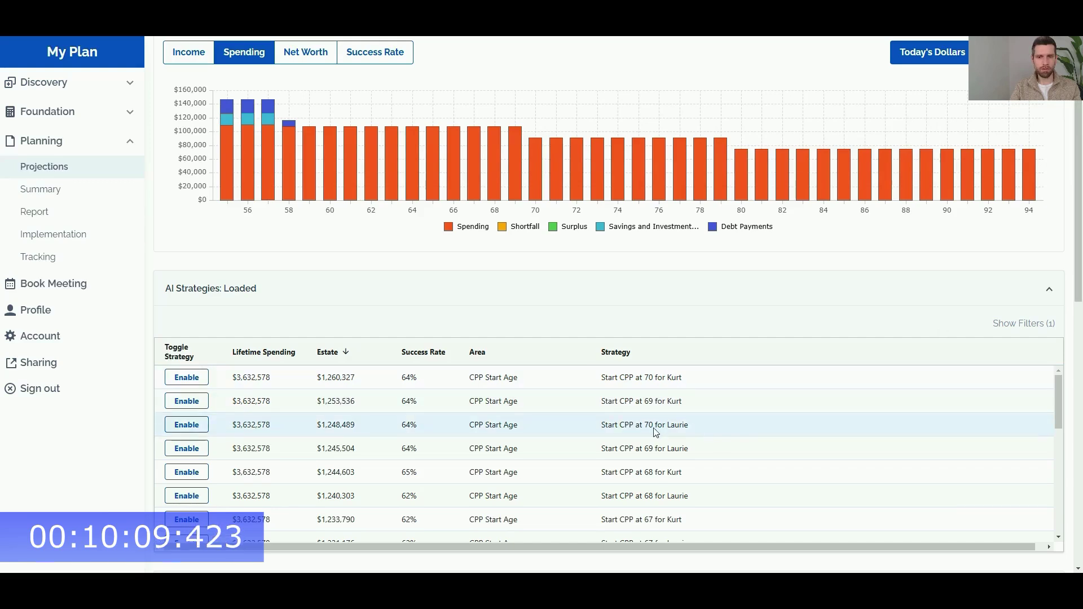
Check the Net Worth and Income charts, and sort the AI strategies ascending by Area and secondarily by Strategy
{"action": "left_click", "coordinate": [305, 55]}
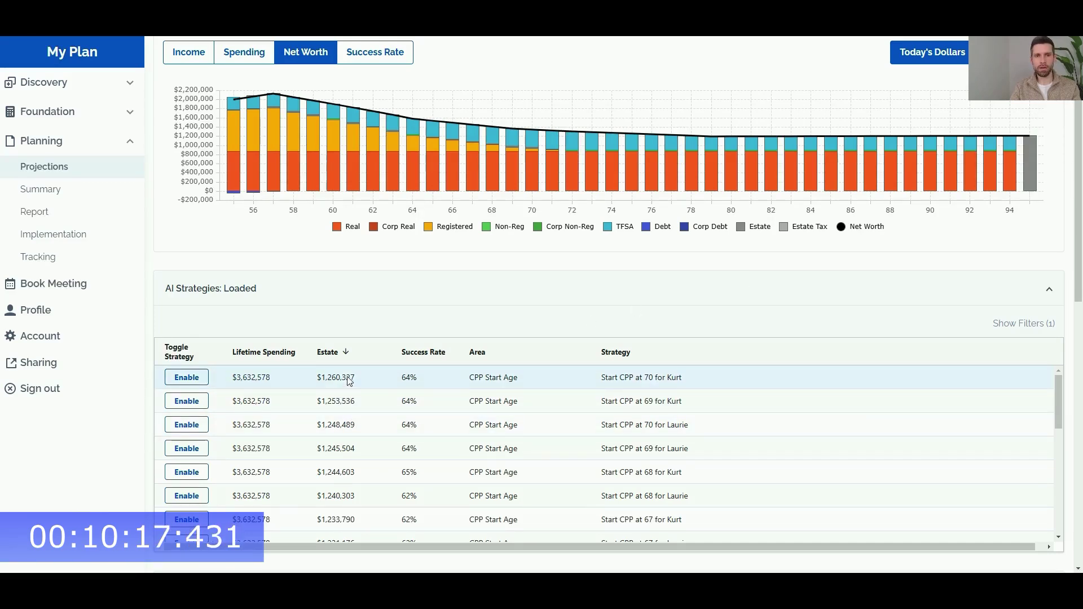
{"action": "left_click", "coordinate": [192, 58]}
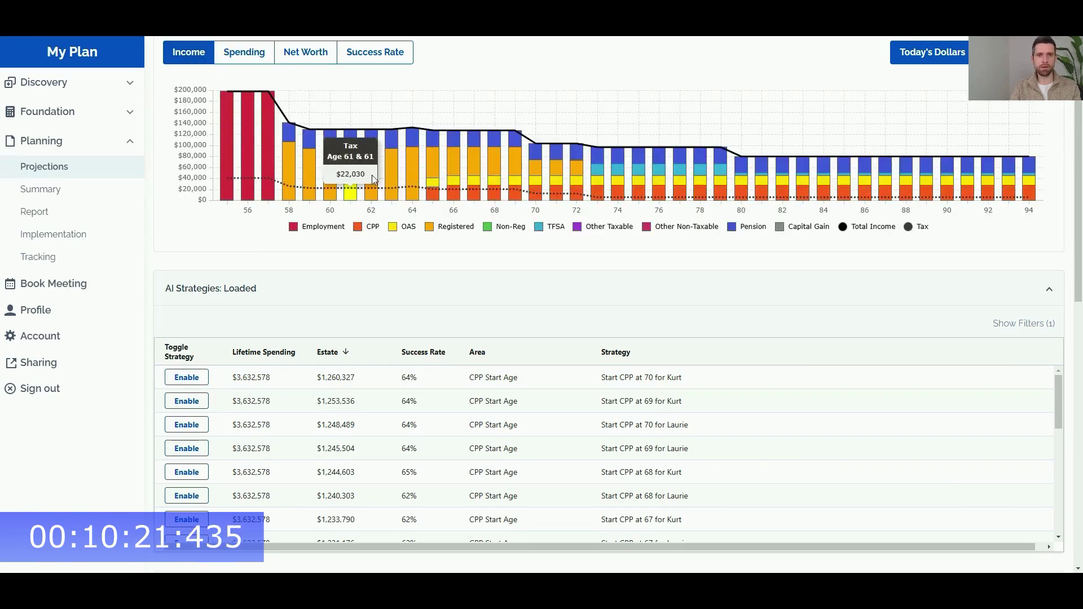
{"action": "mouse_move", "coordinate": [416, 173]}
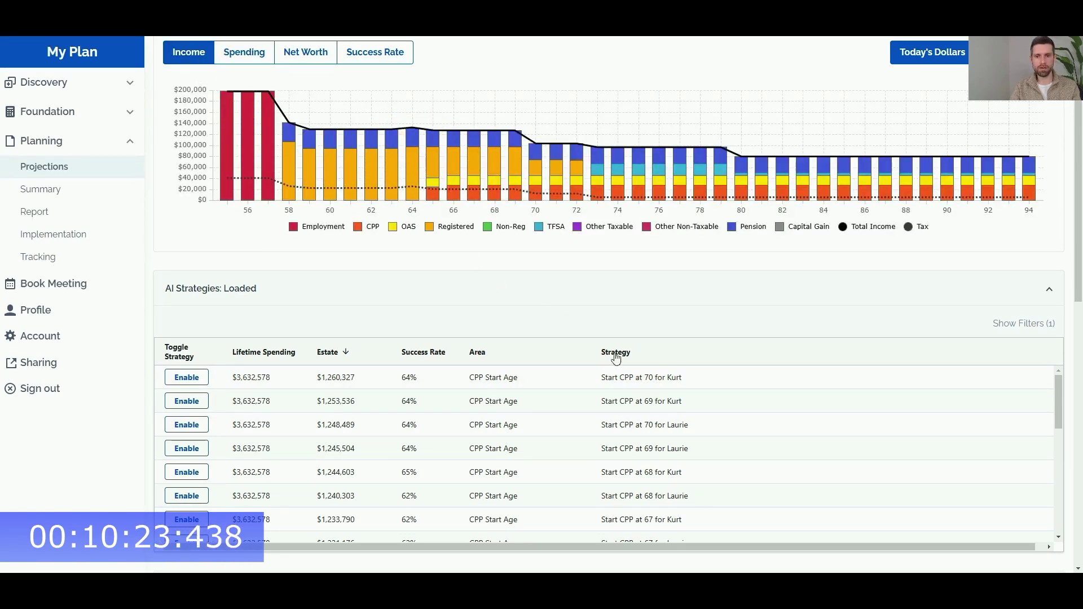
{"action": "left_click", "coordinate": [495, 352]}
{"action": "left_click", "coordinate": [620, 353], "text": "shift"}
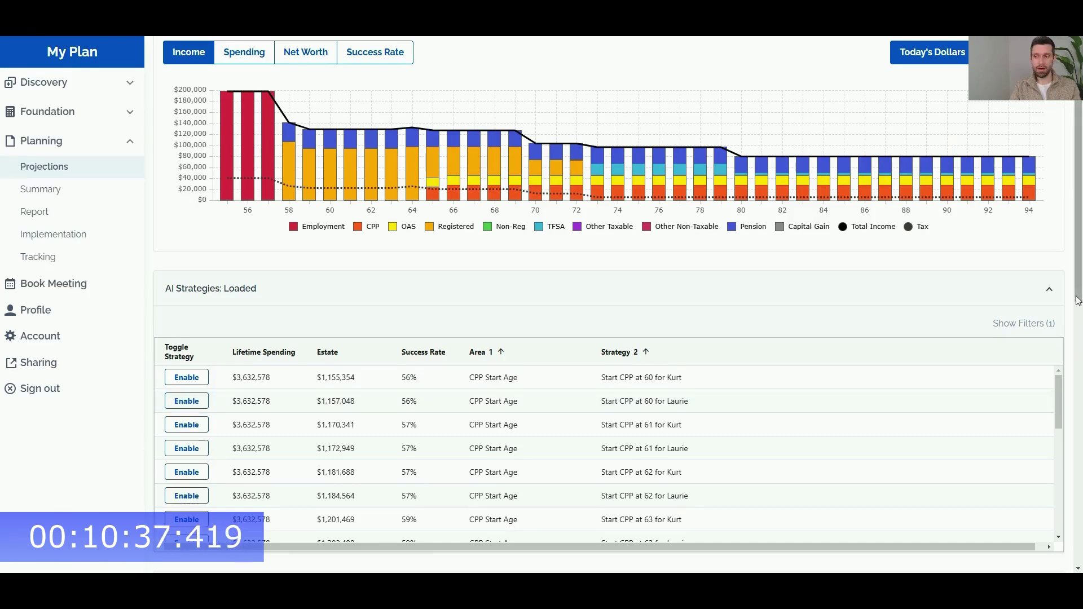
Review the Net Worth and Success Rate charts, and enable starting CPP at 60 for both clients, recalculating the scenario after each
{"action": "scroll", "coordinate": [1077, 277], "scroll_direction": "up", "scroll_amount": 1}
{"action": "left_click", "coordinate": [322, 140]}
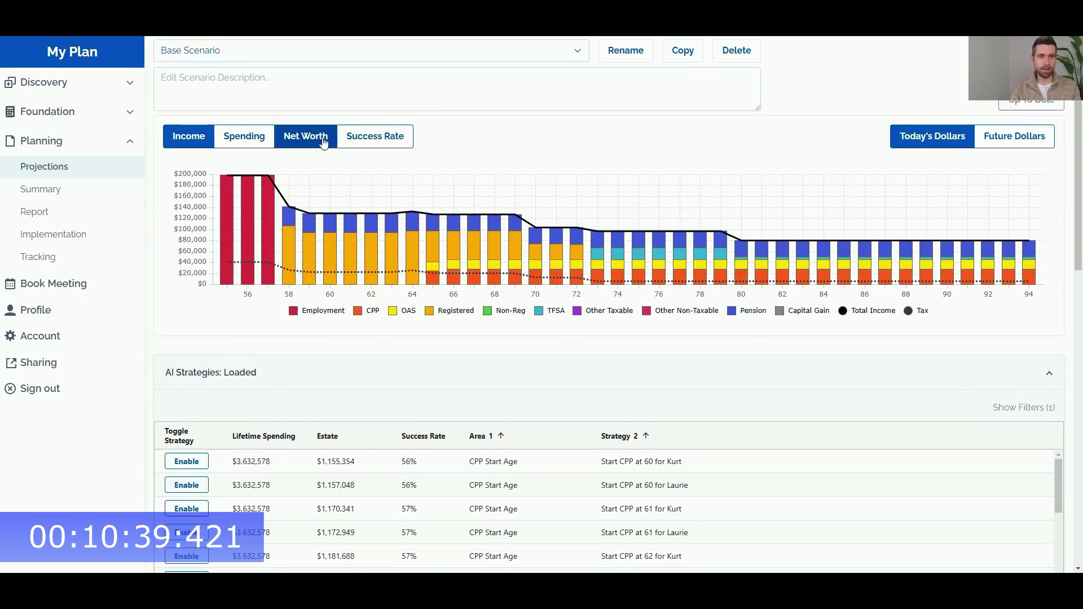
{"action": "mouse_move", "coordinate": [1028, 243]}
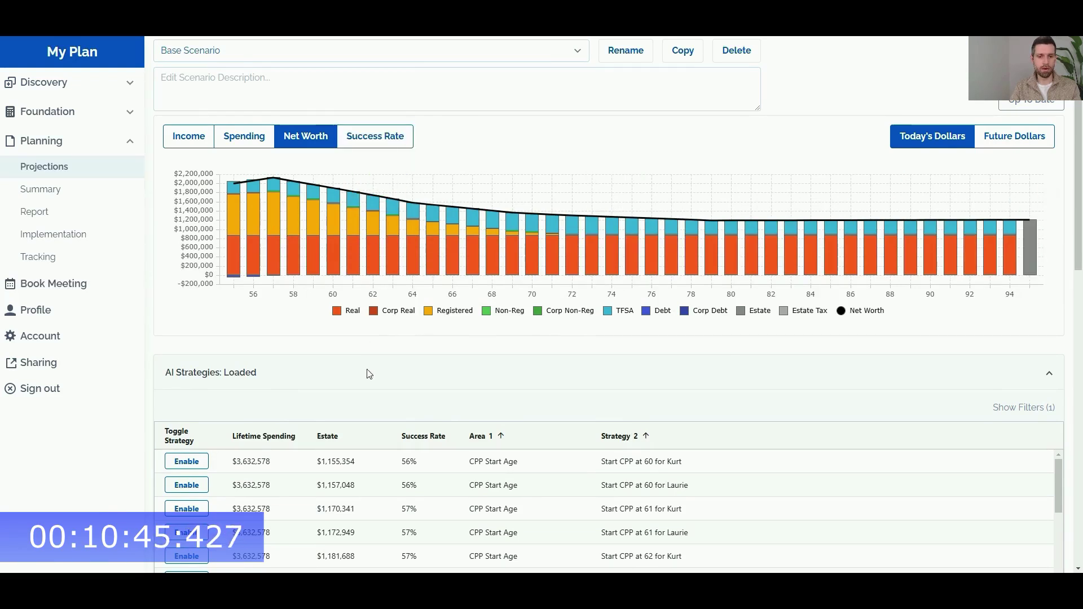
{"action": "left_click", "coordinate": [389, 139]}
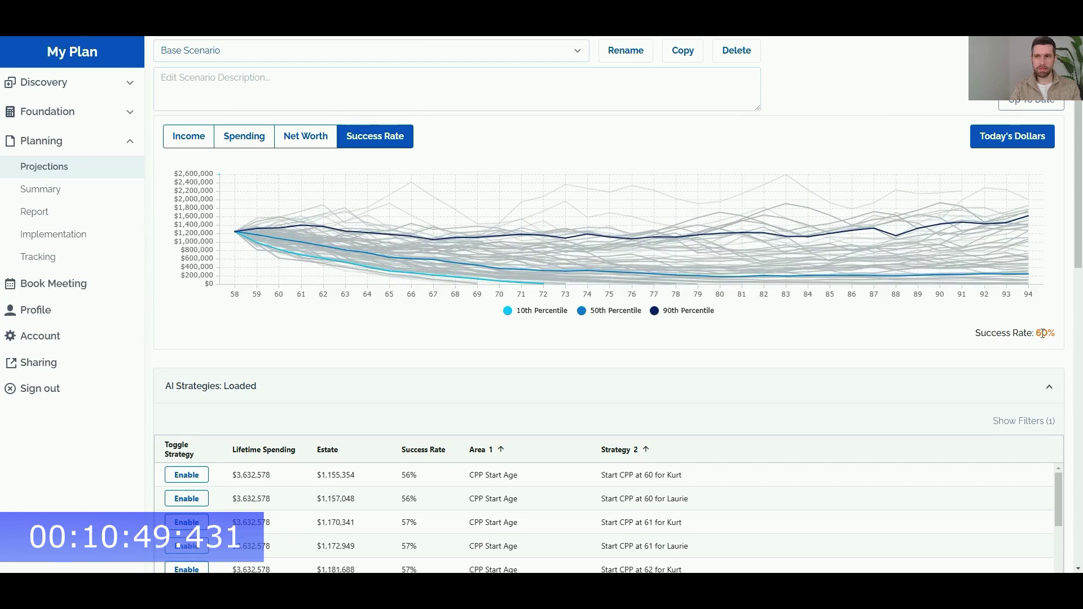
{"action": "left_click", "coordinate": [194, 477]}
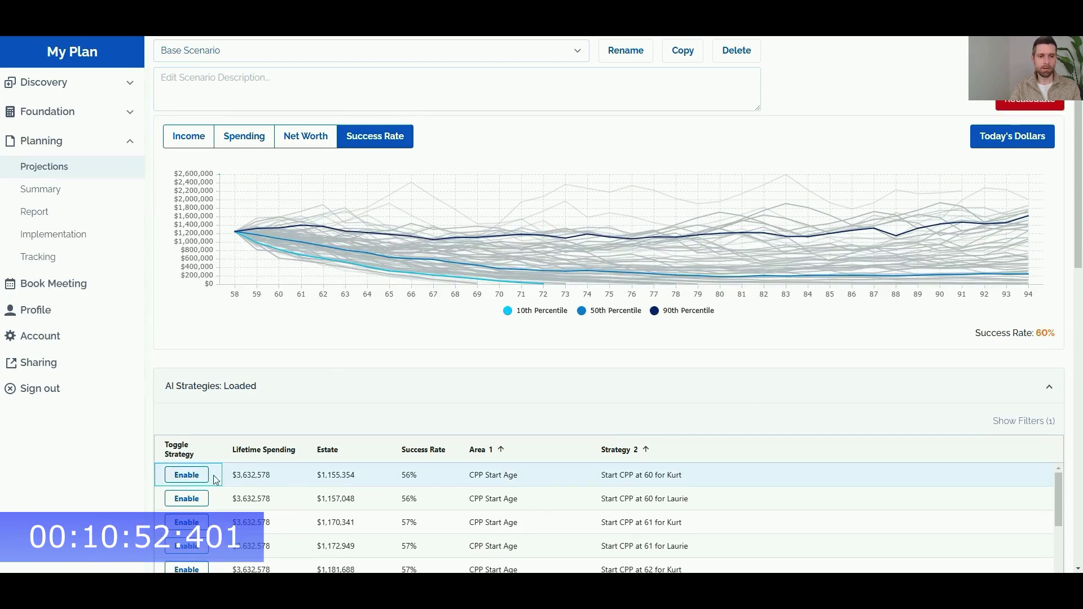
{"action": "left_click", "coordinate": [1028, 104]}
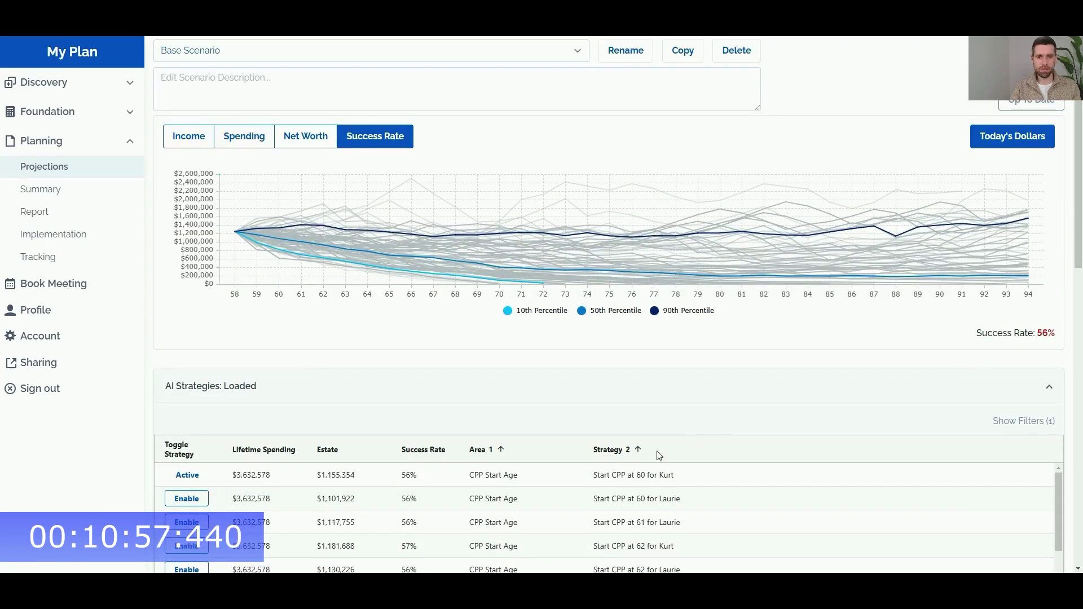
{"action": "left_click", "coordinate": [187, 499]}
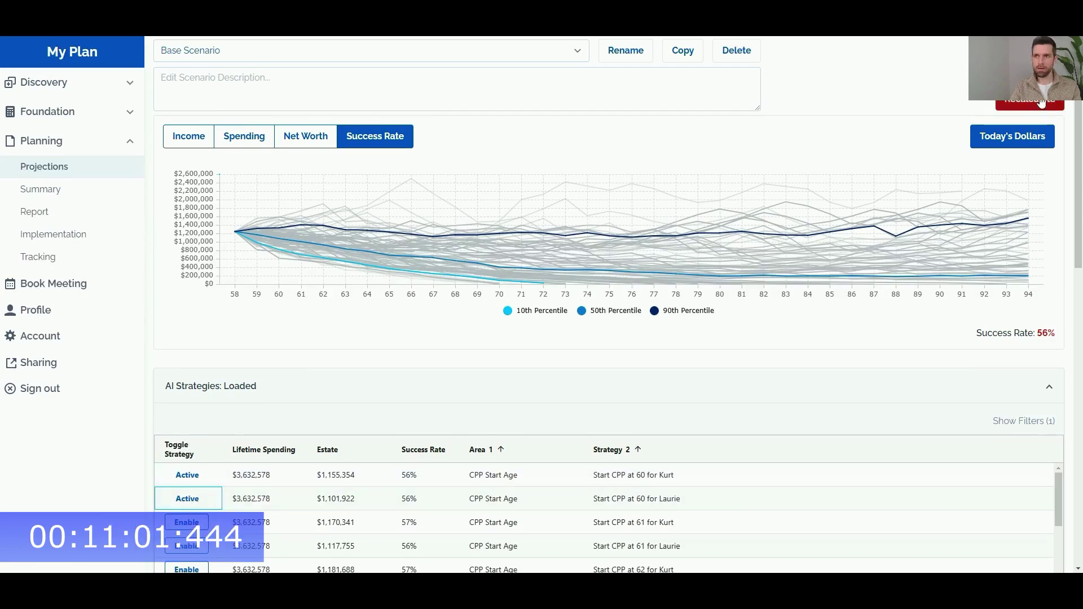
{"action": "left_click", "coordinate": [1041, 104]}
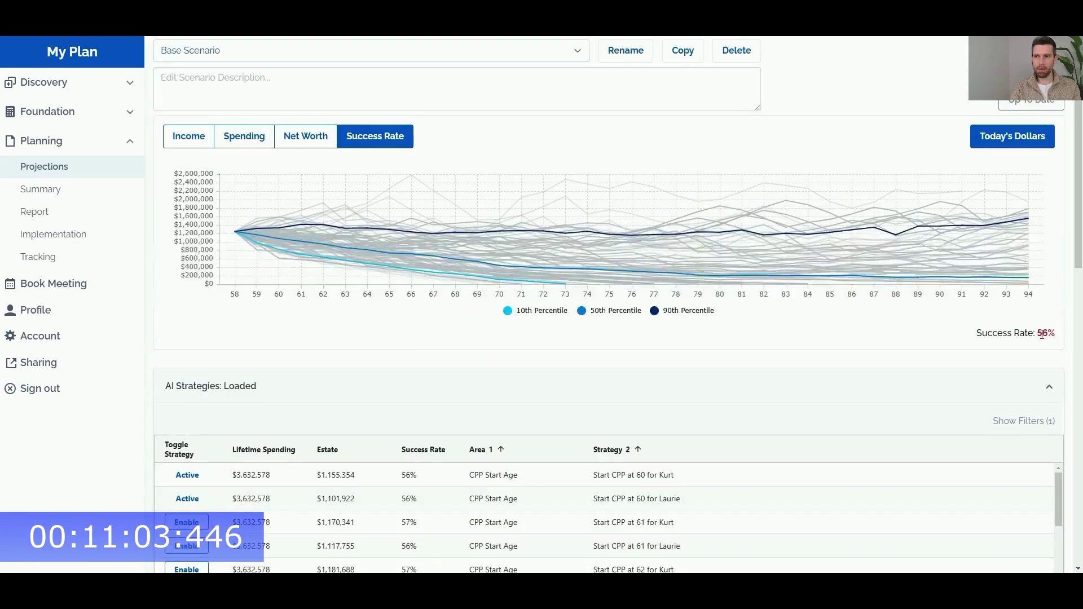
Examine how starting CPP at 60 affects the Net Worth, Income, Spending and Success Rate charts
{"action": "left_click", "coordinate": [302, 153]}
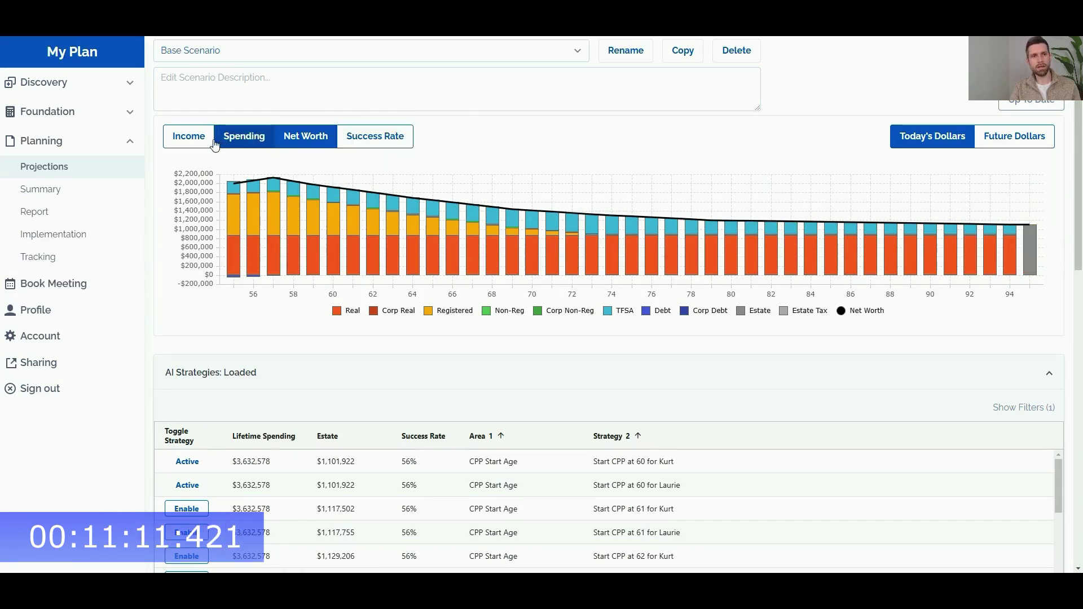
{"action": "left_click", "coordinate": [194, 143]}
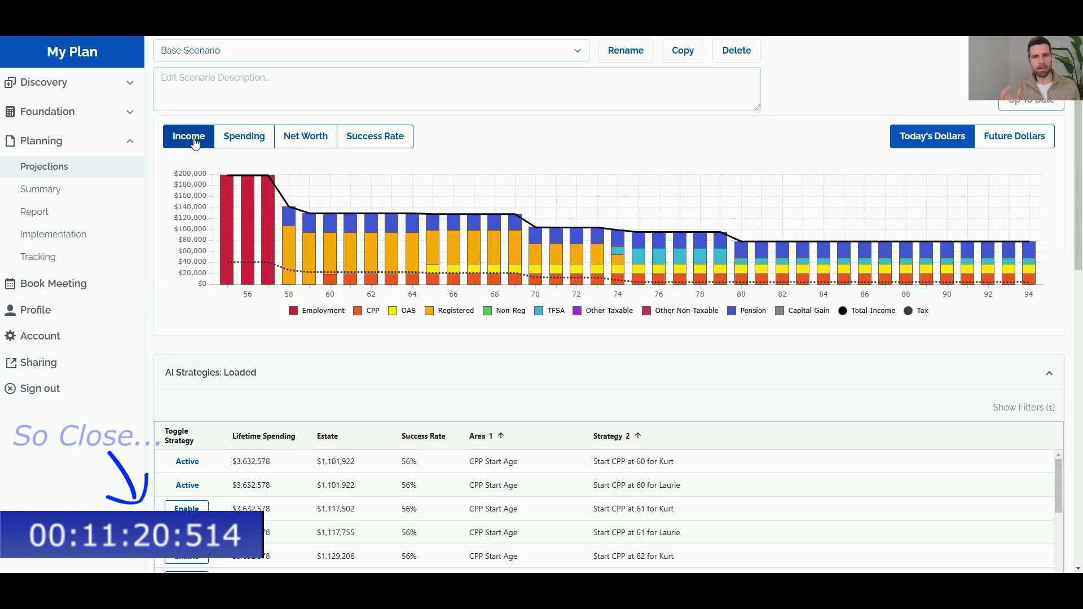
{"action": "left_click", "coordinate": [249, 137]}
{"action": "left_click", "coordinate": [326, 135]}
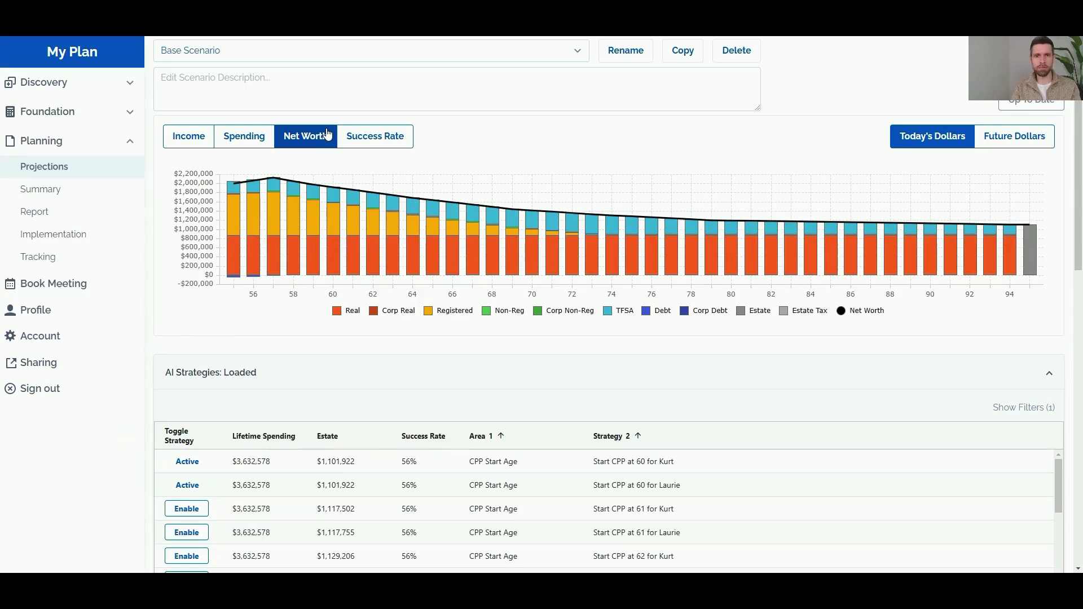
{"action": "left_click", "coordinate": [399, 138]}
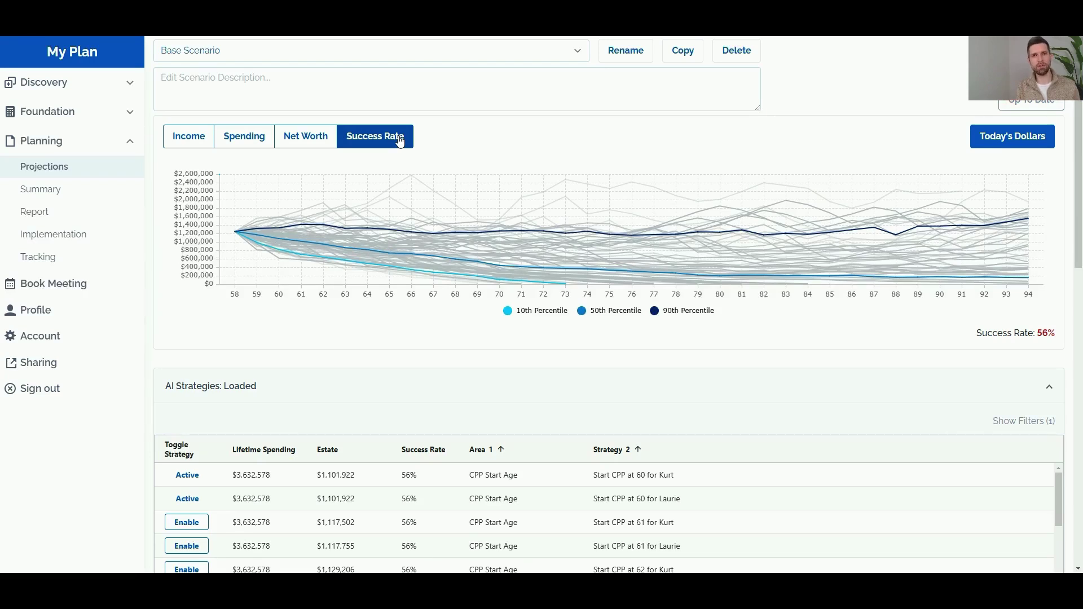
{"action": "left_click", "coordinate": [200, 145]}
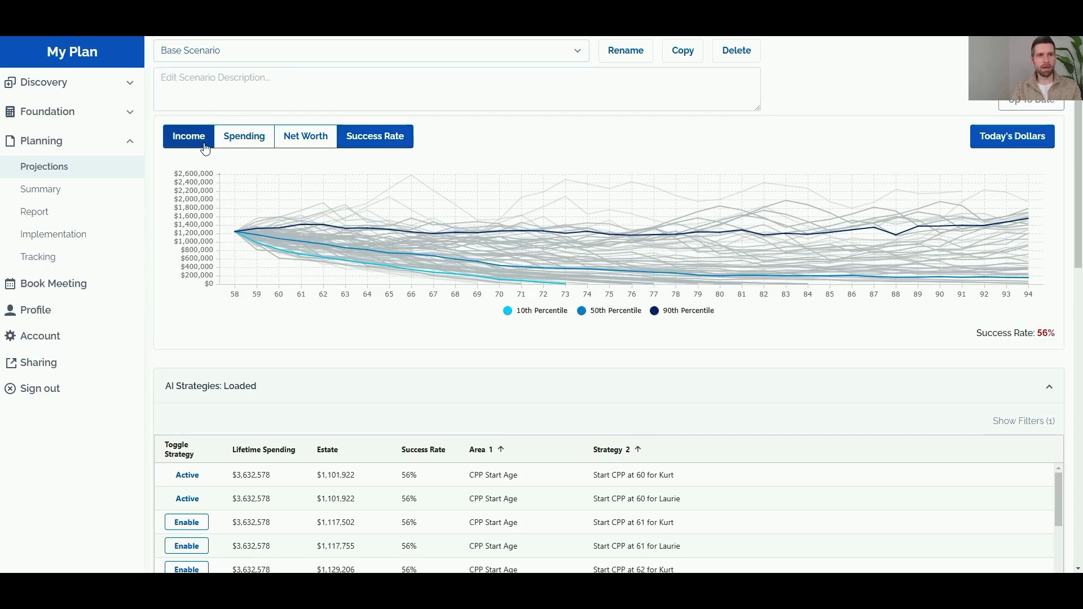